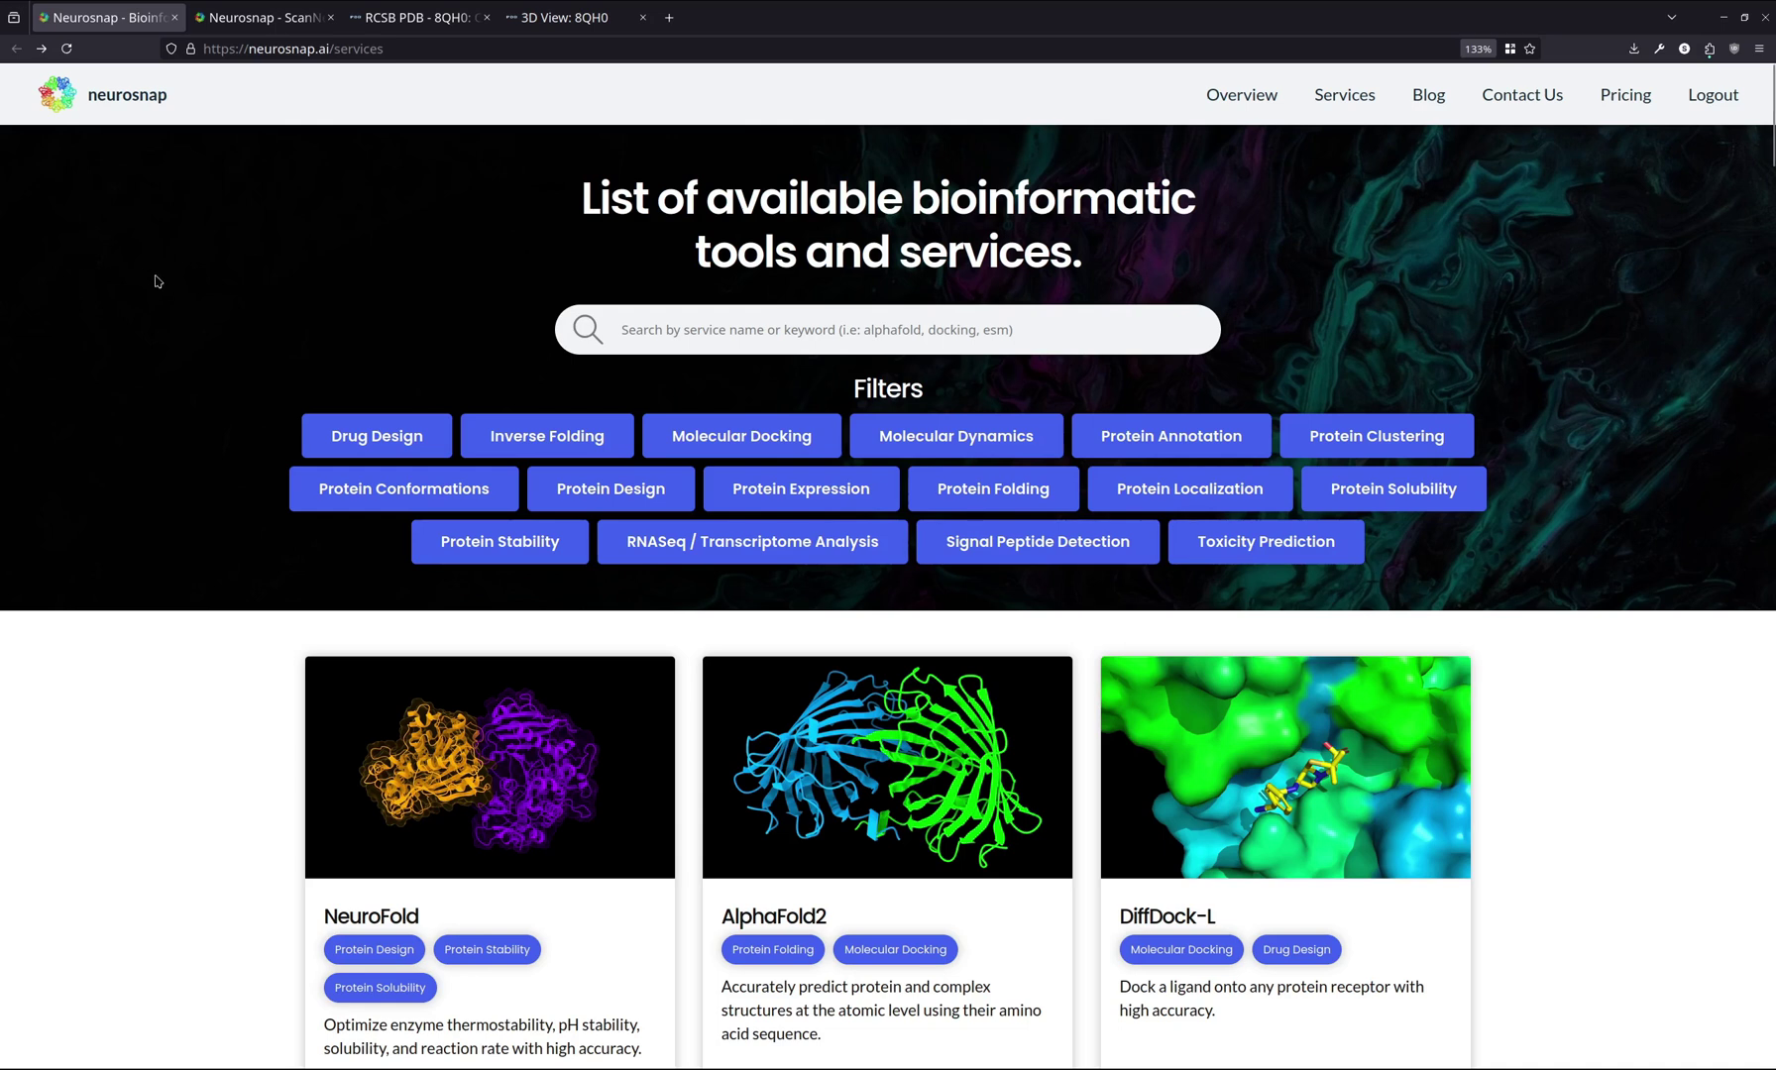
# Search services for 'scan' and open the ScanNet Protein Binding Site Prediction page's configuration
pyautogui.scroll(-4, 155, 279)
pyautogui.scroll(-2, 121, 295)
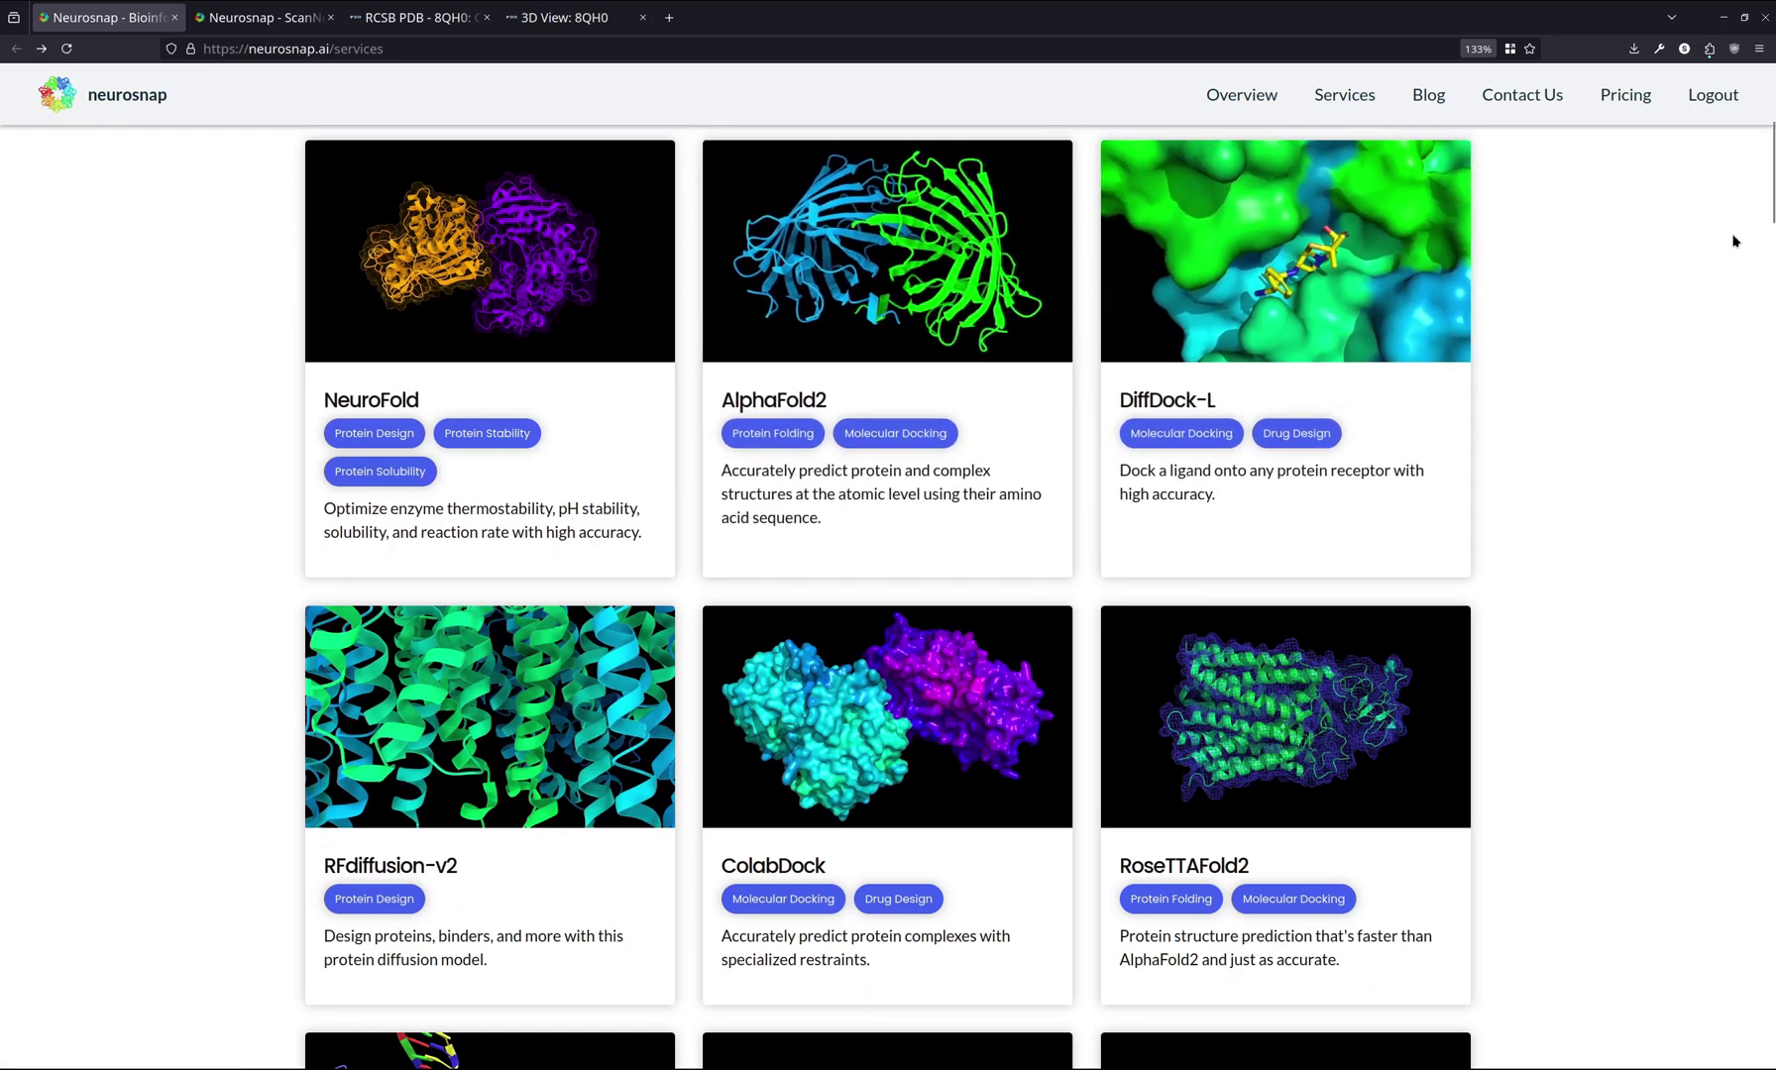
pyautogui.scroll(2, 1730, 258)
pyautogui.scroll(5, 1714, 294)
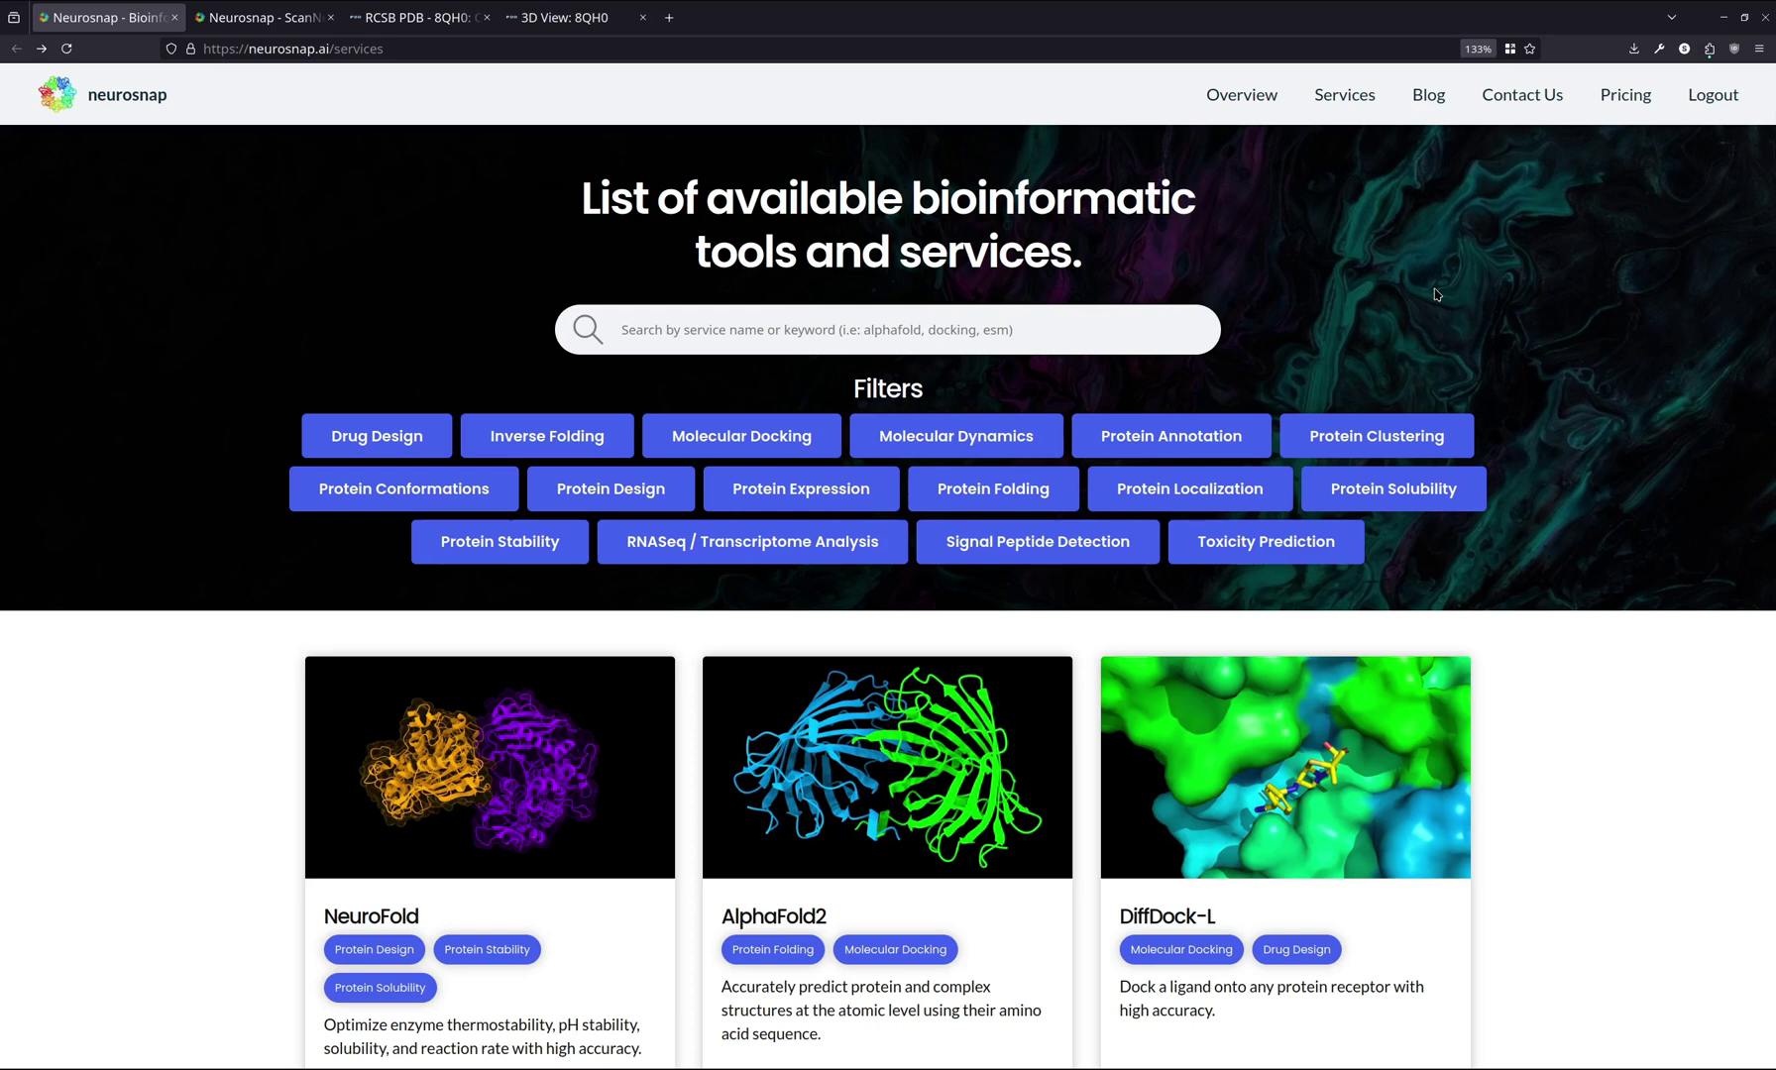
pyautogui.click(888, 313)
pyautogui.write('scan')
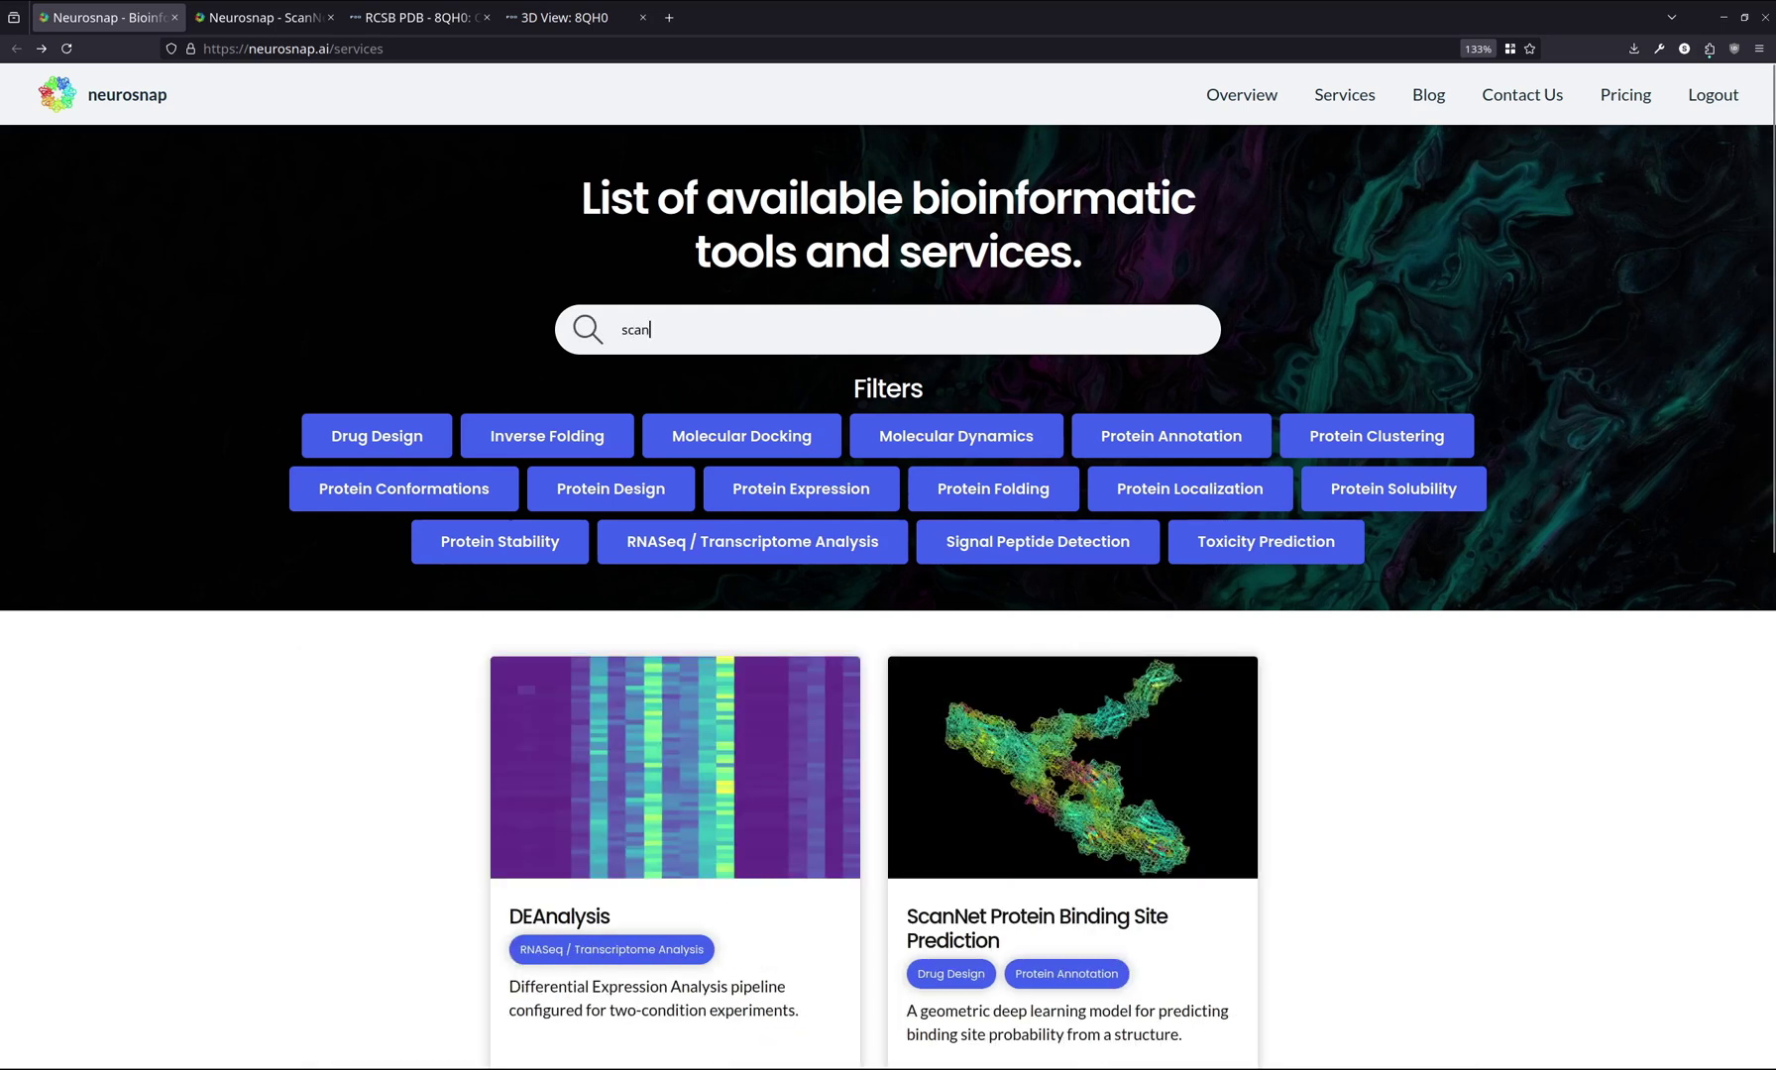
pyautogui.scroll(-2, 496, 299)
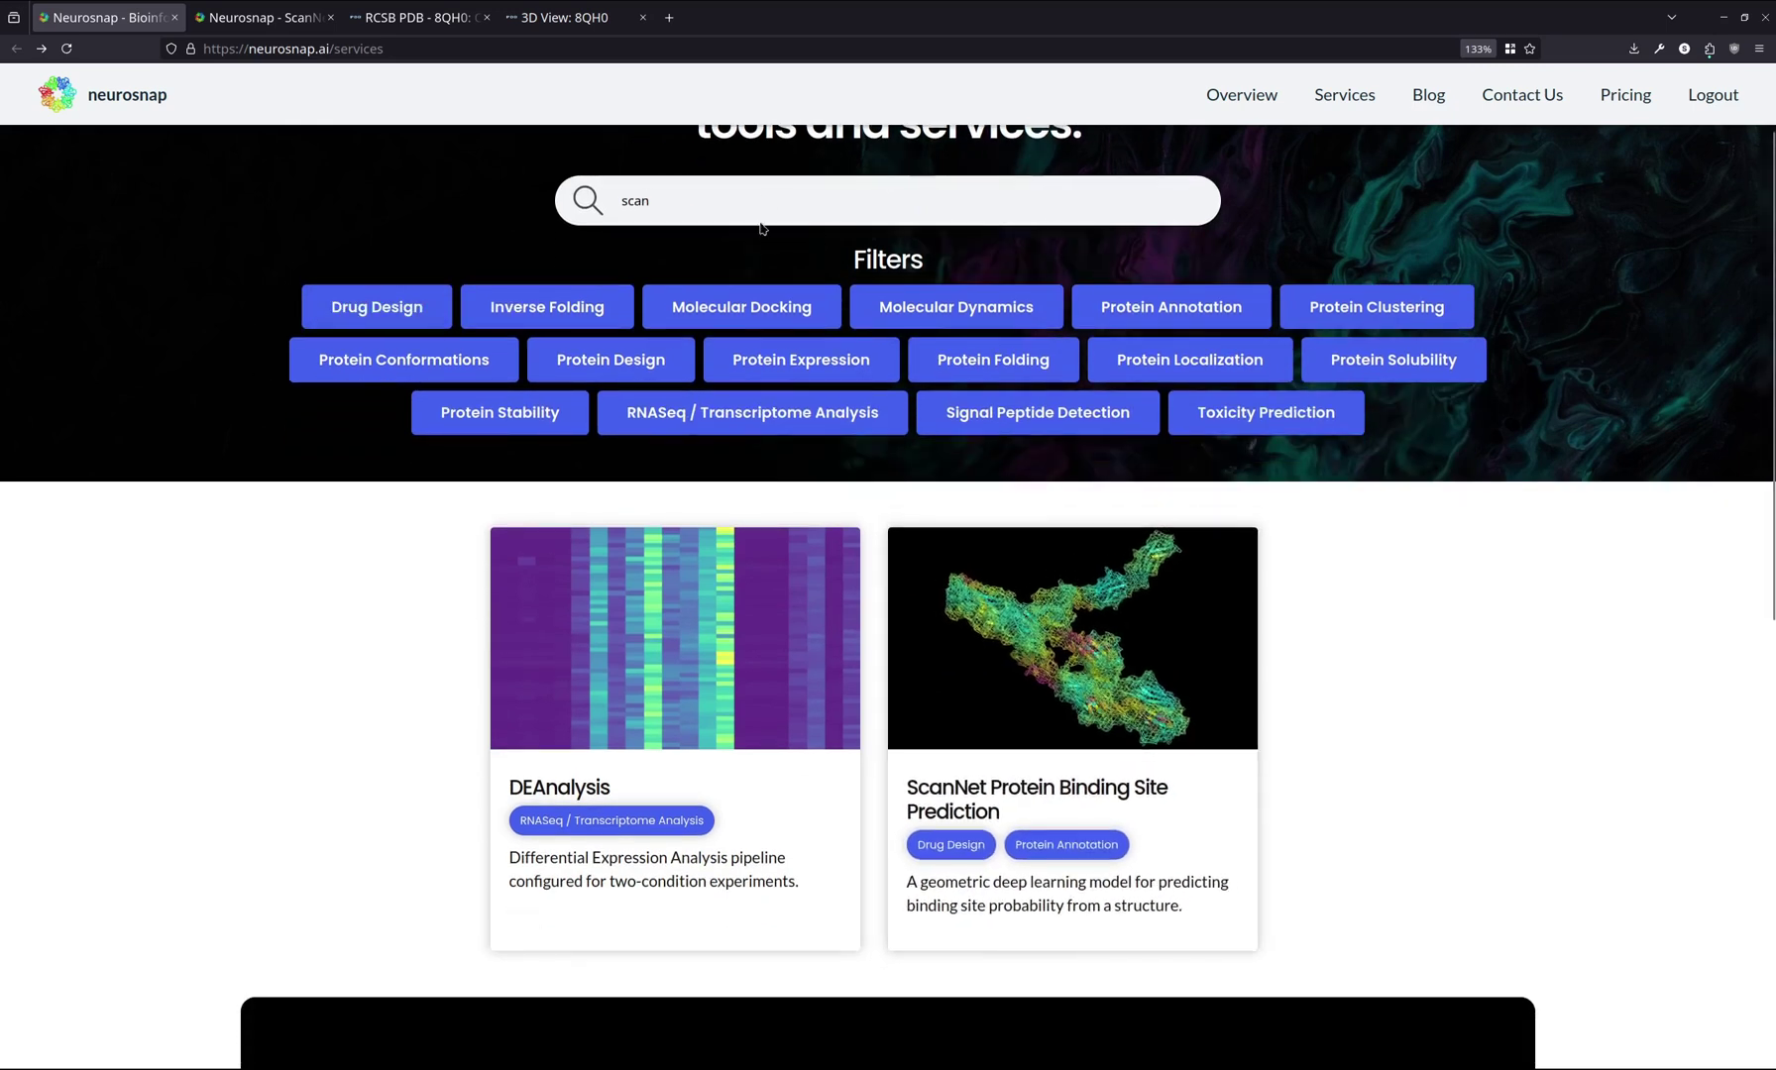
pyautogui.click(1039, 651)
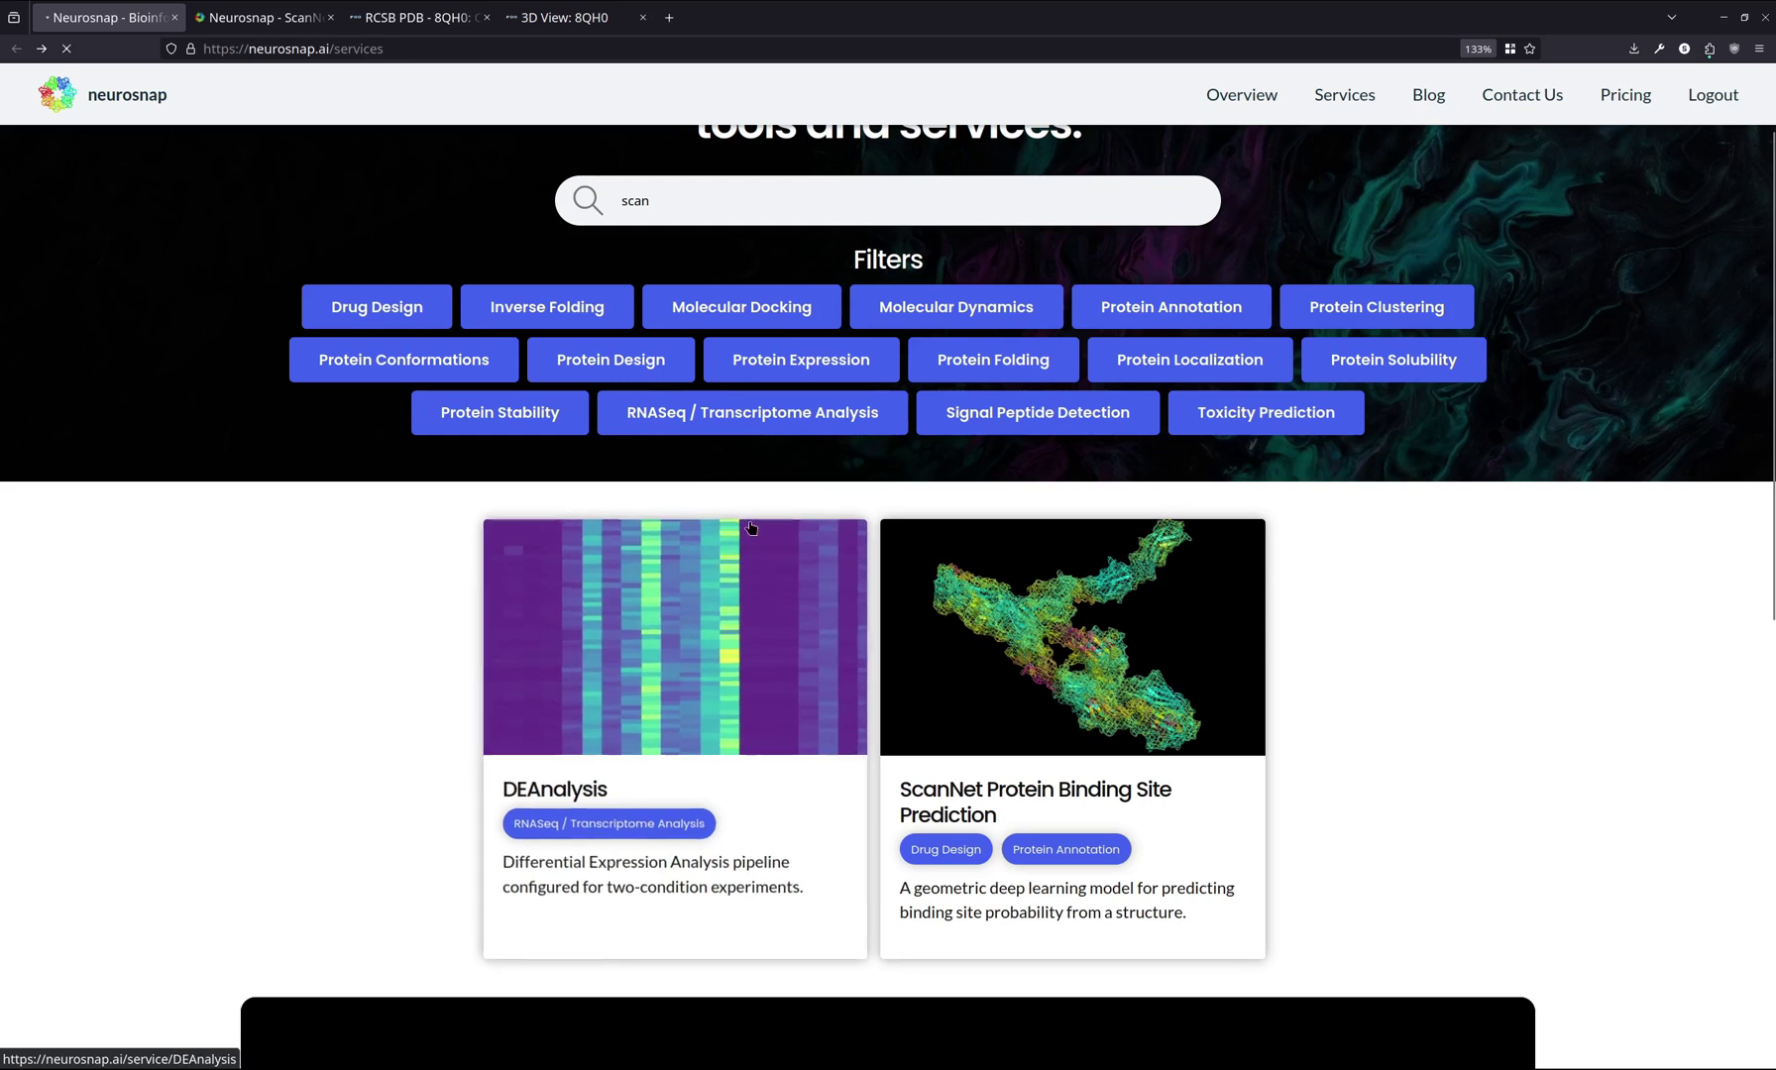
pyautogui.scroll(-4, 581, 454)
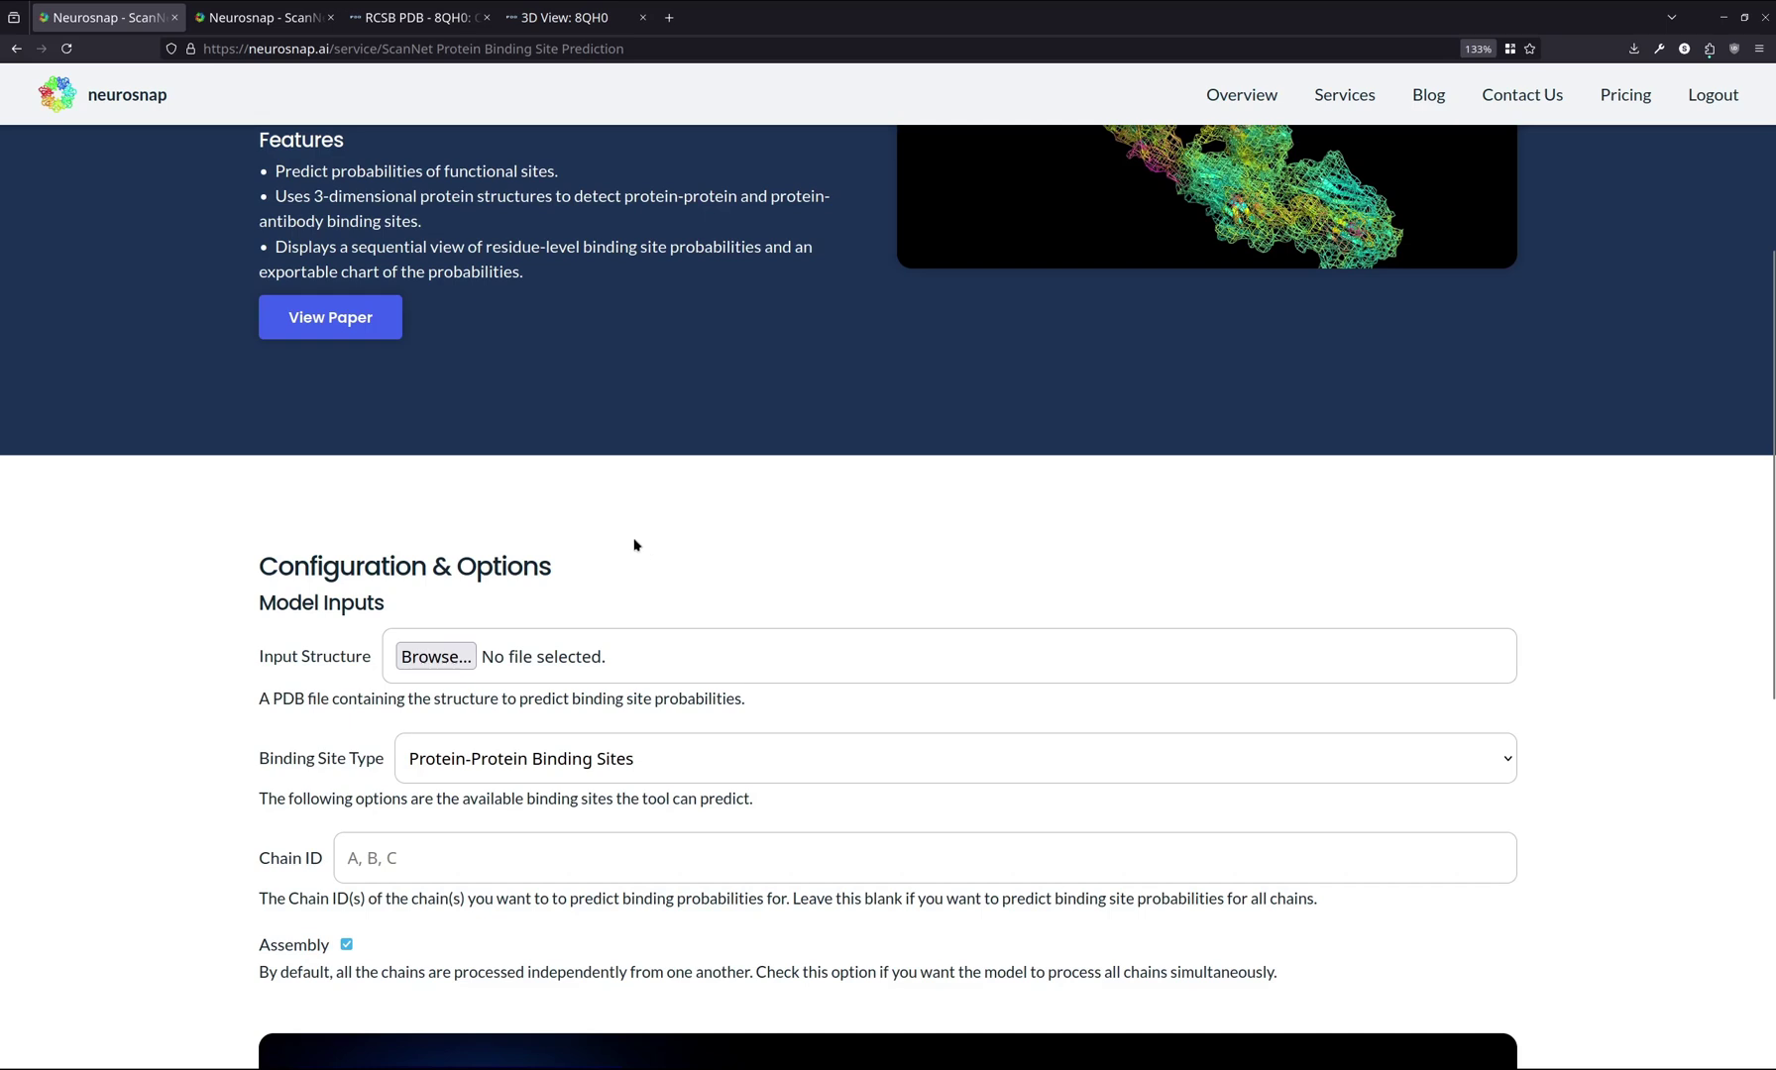
# Scroll through the ScanNet overview and configuration fields to review the default options
pyautogui.scroll(-1, 583, 529)
pyautogui.scroll(5, 408, 476)
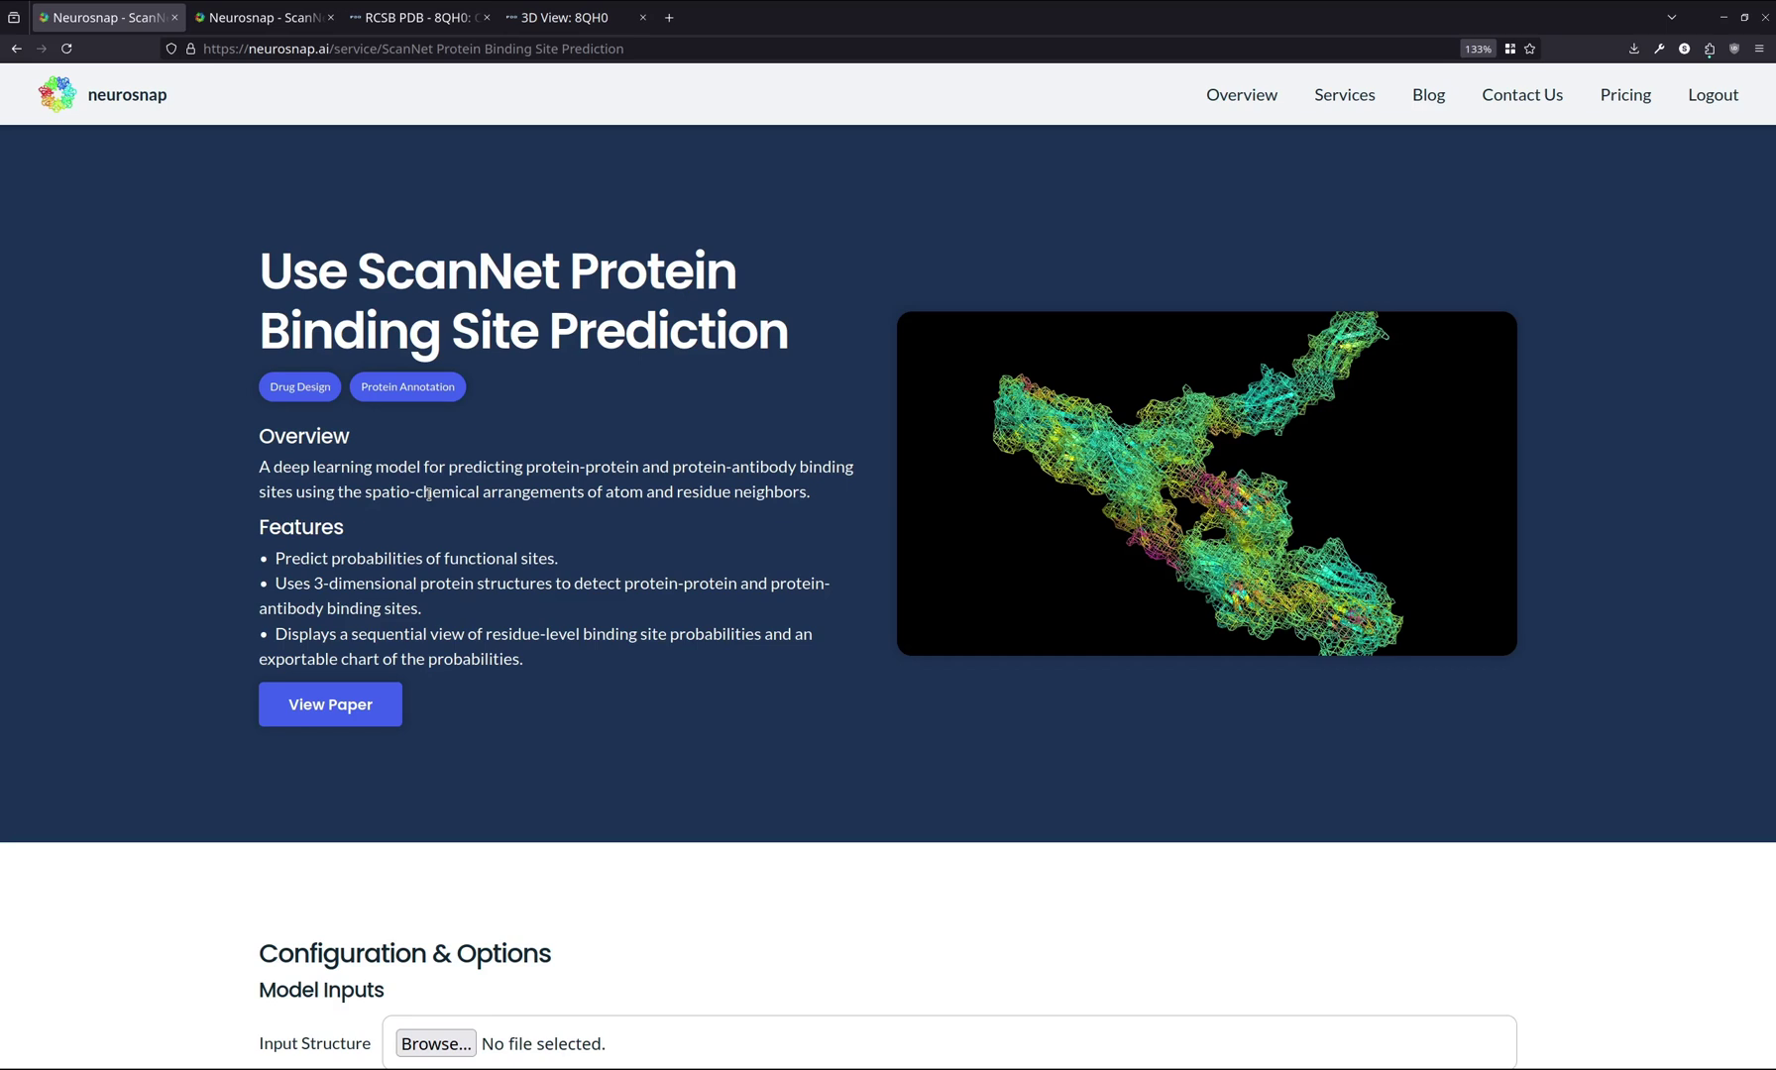
pyautogui.scroll(-3, 131, 400)
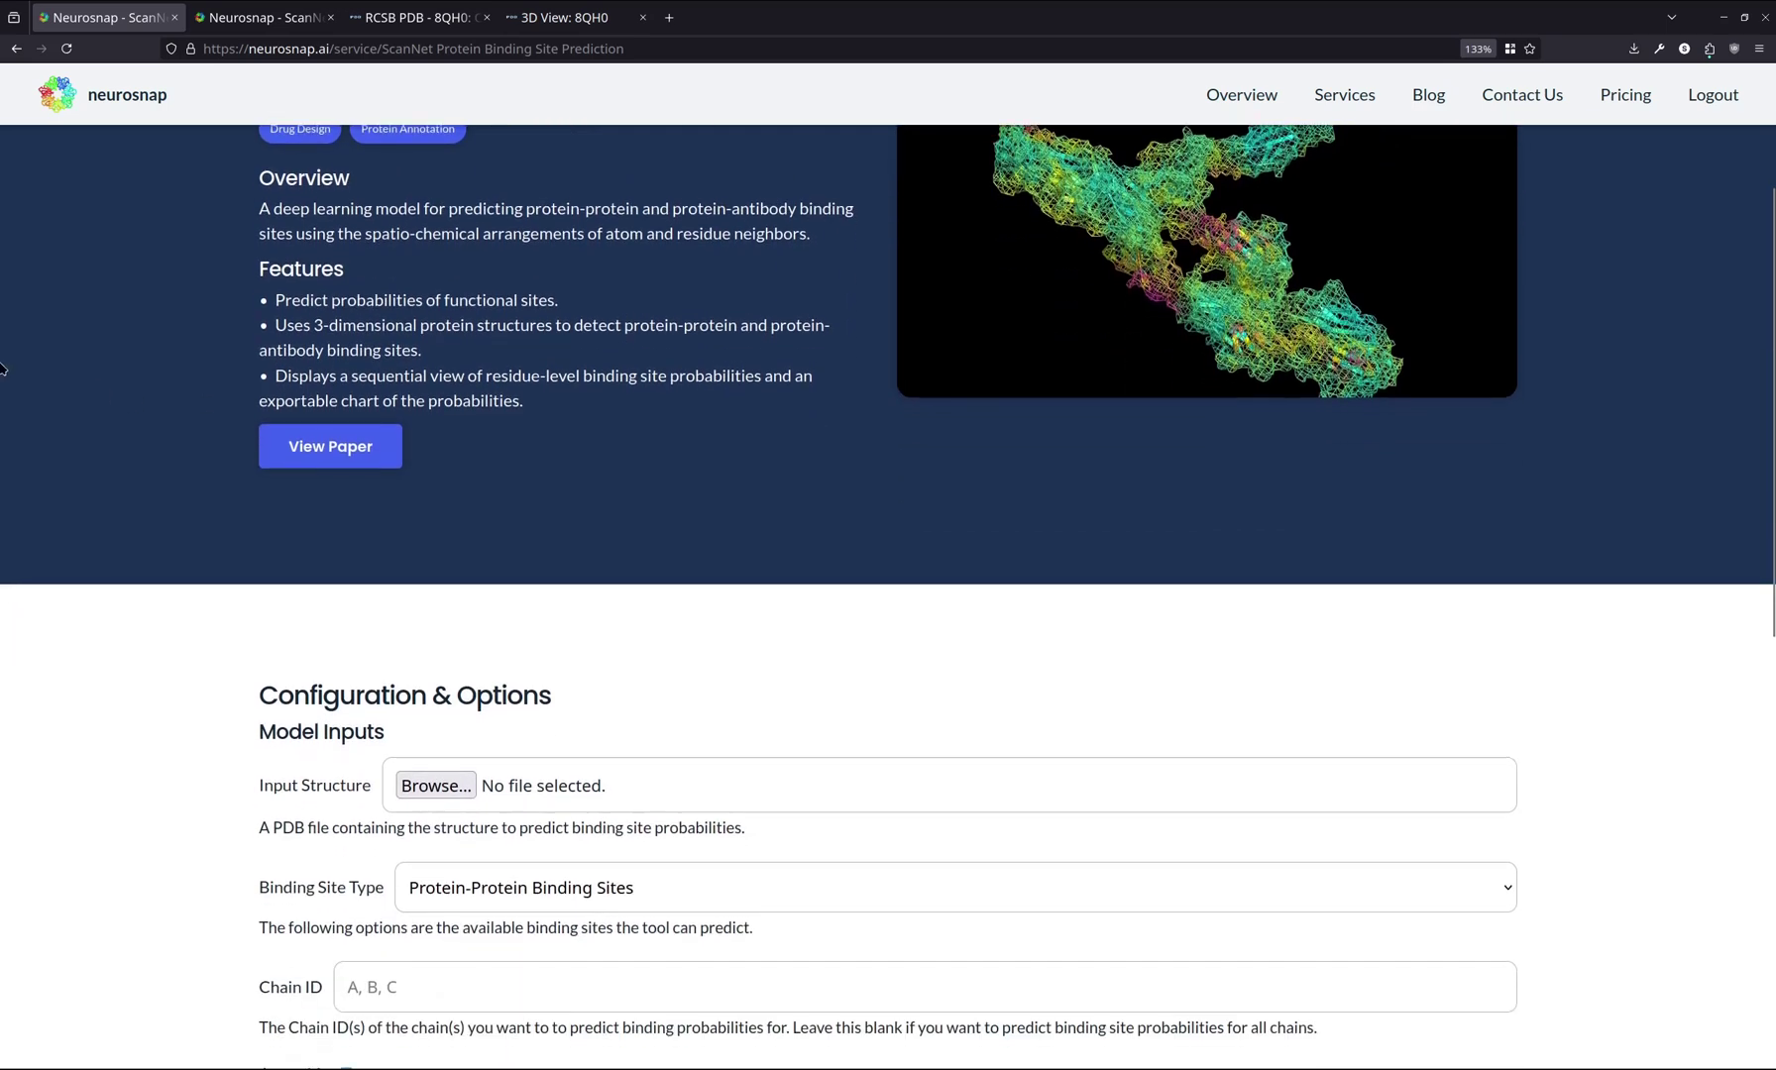
pyautogui.scroll(-2, 19, 452)
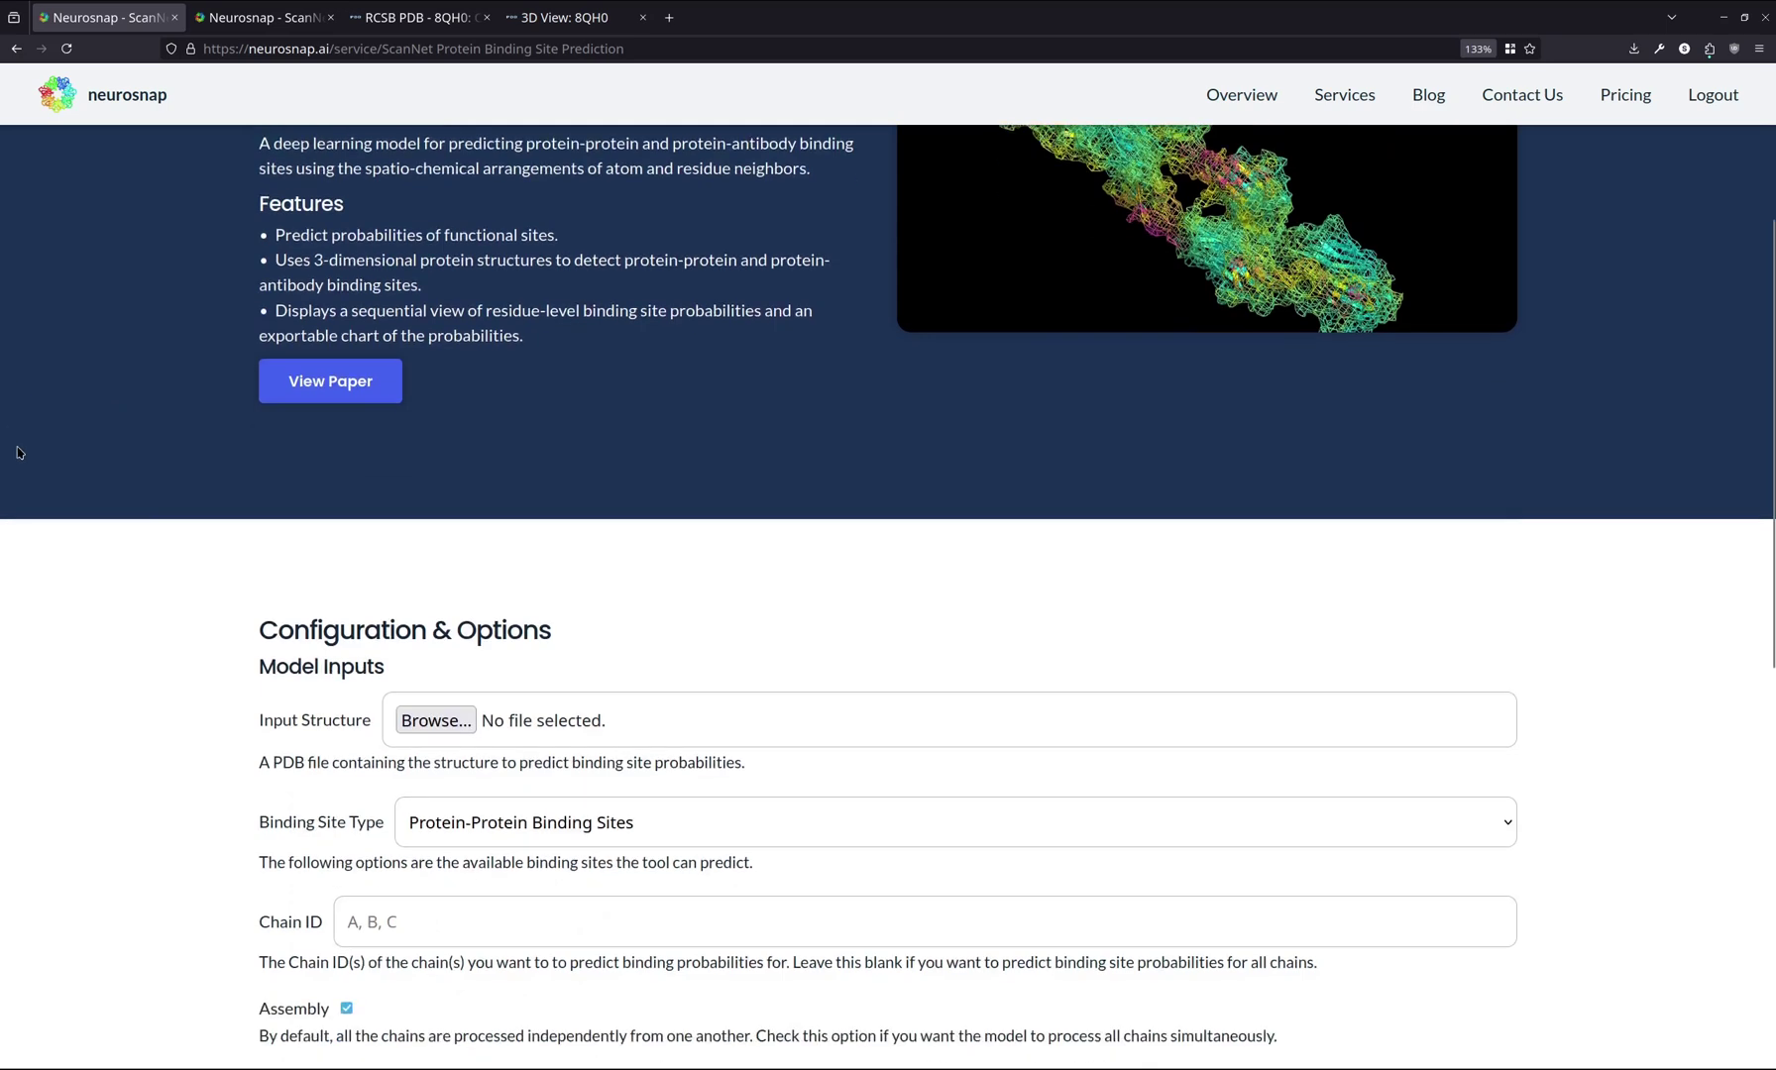
pyautogui.scroll(-2, 19, 452)
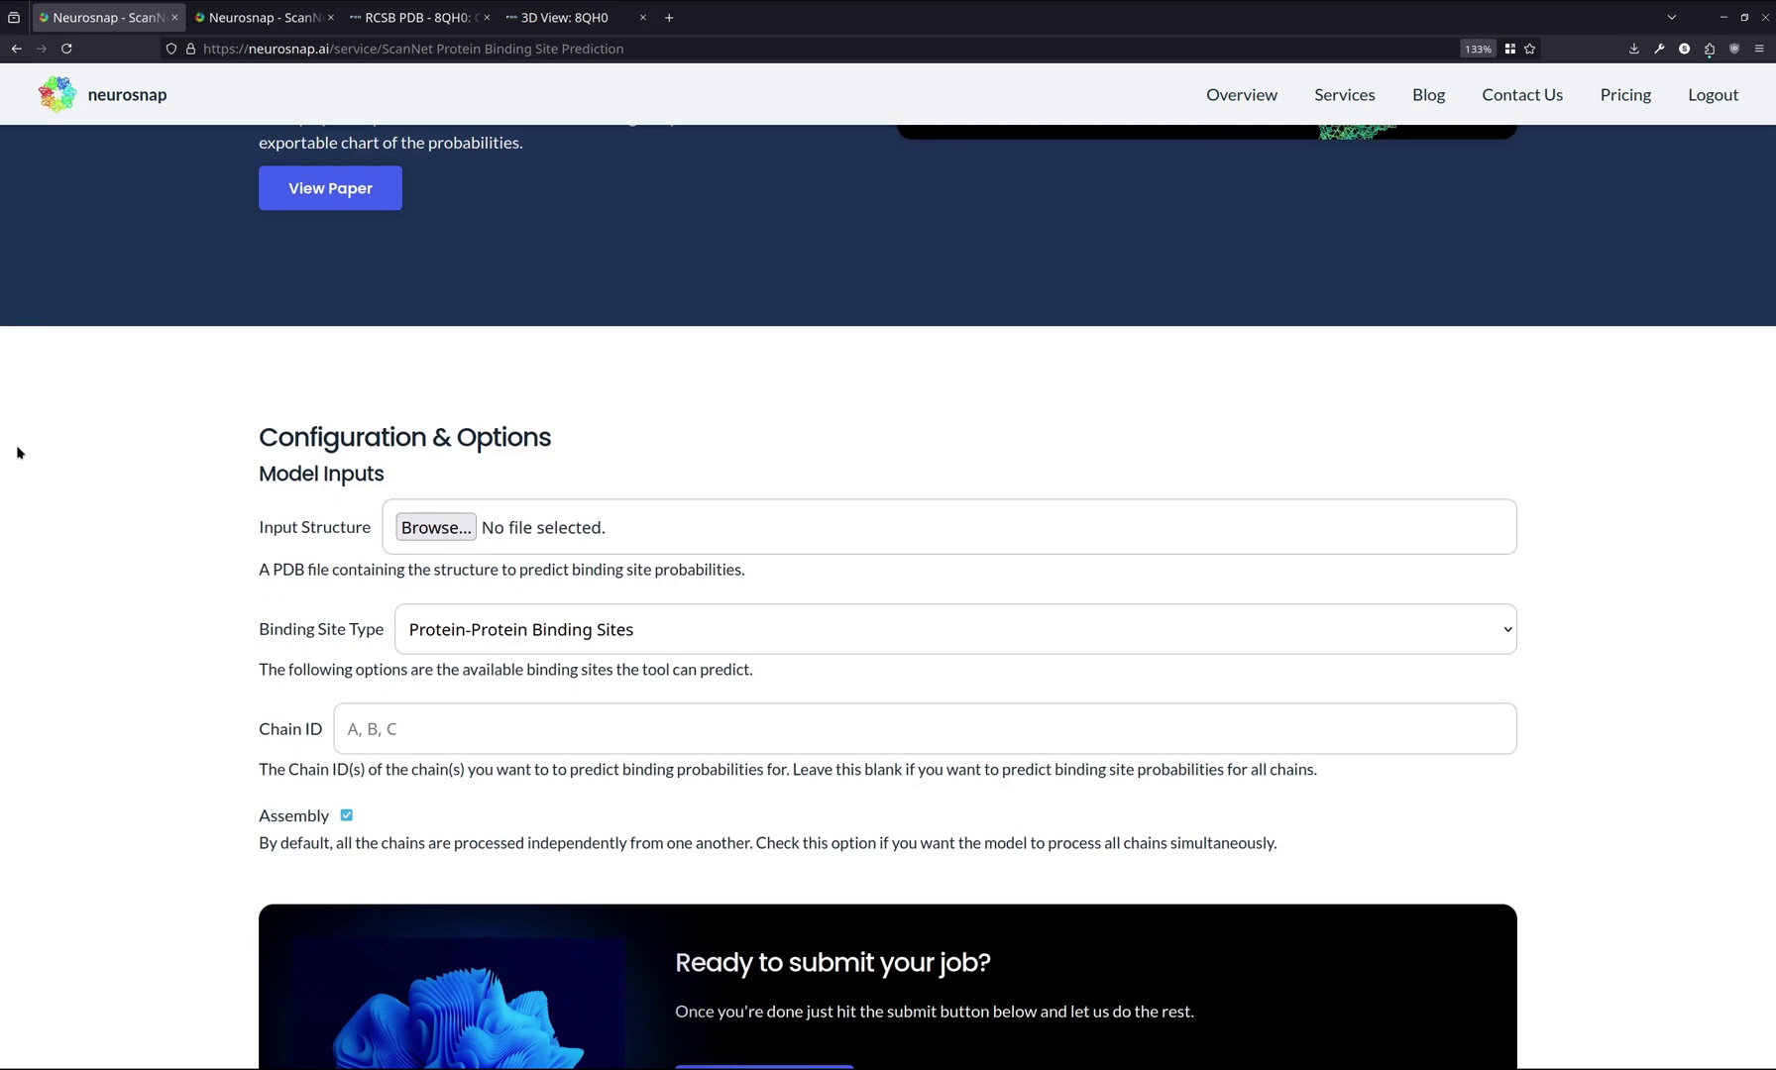
pyautogui.scroll(-2, 33, 484)
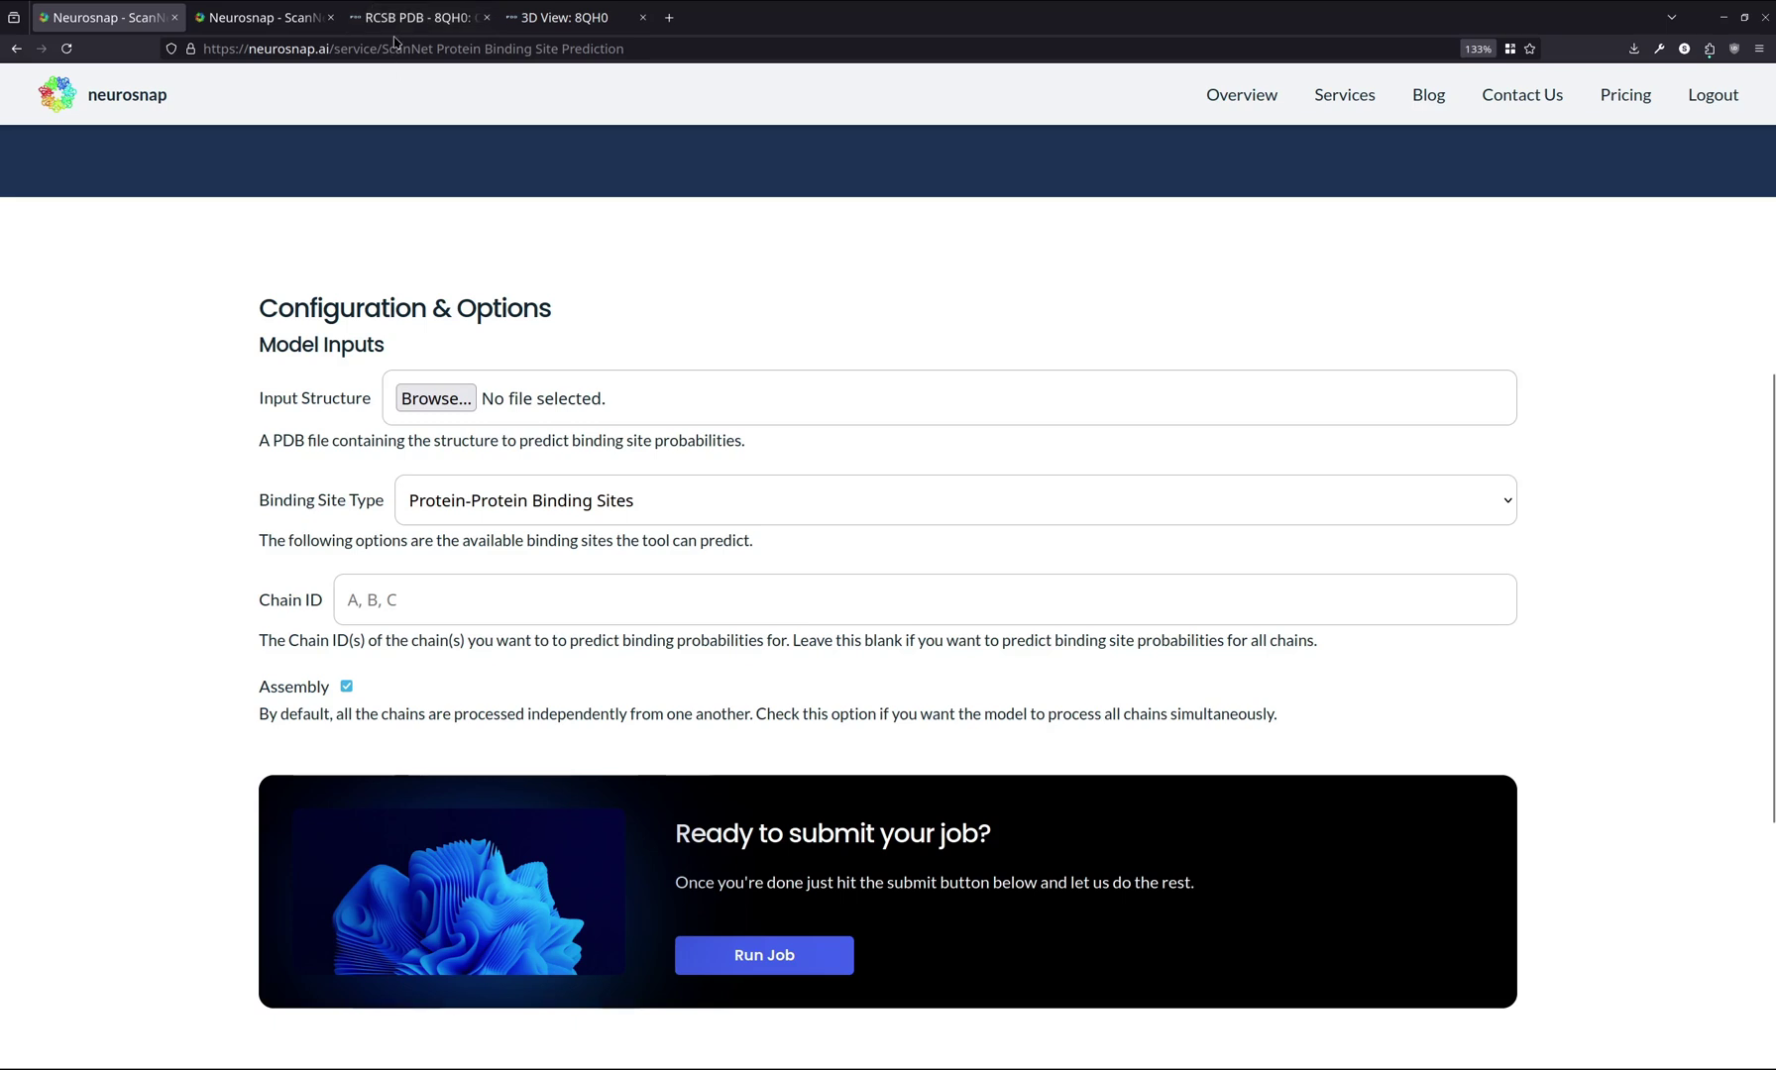
pyautogui.click(412, 13)
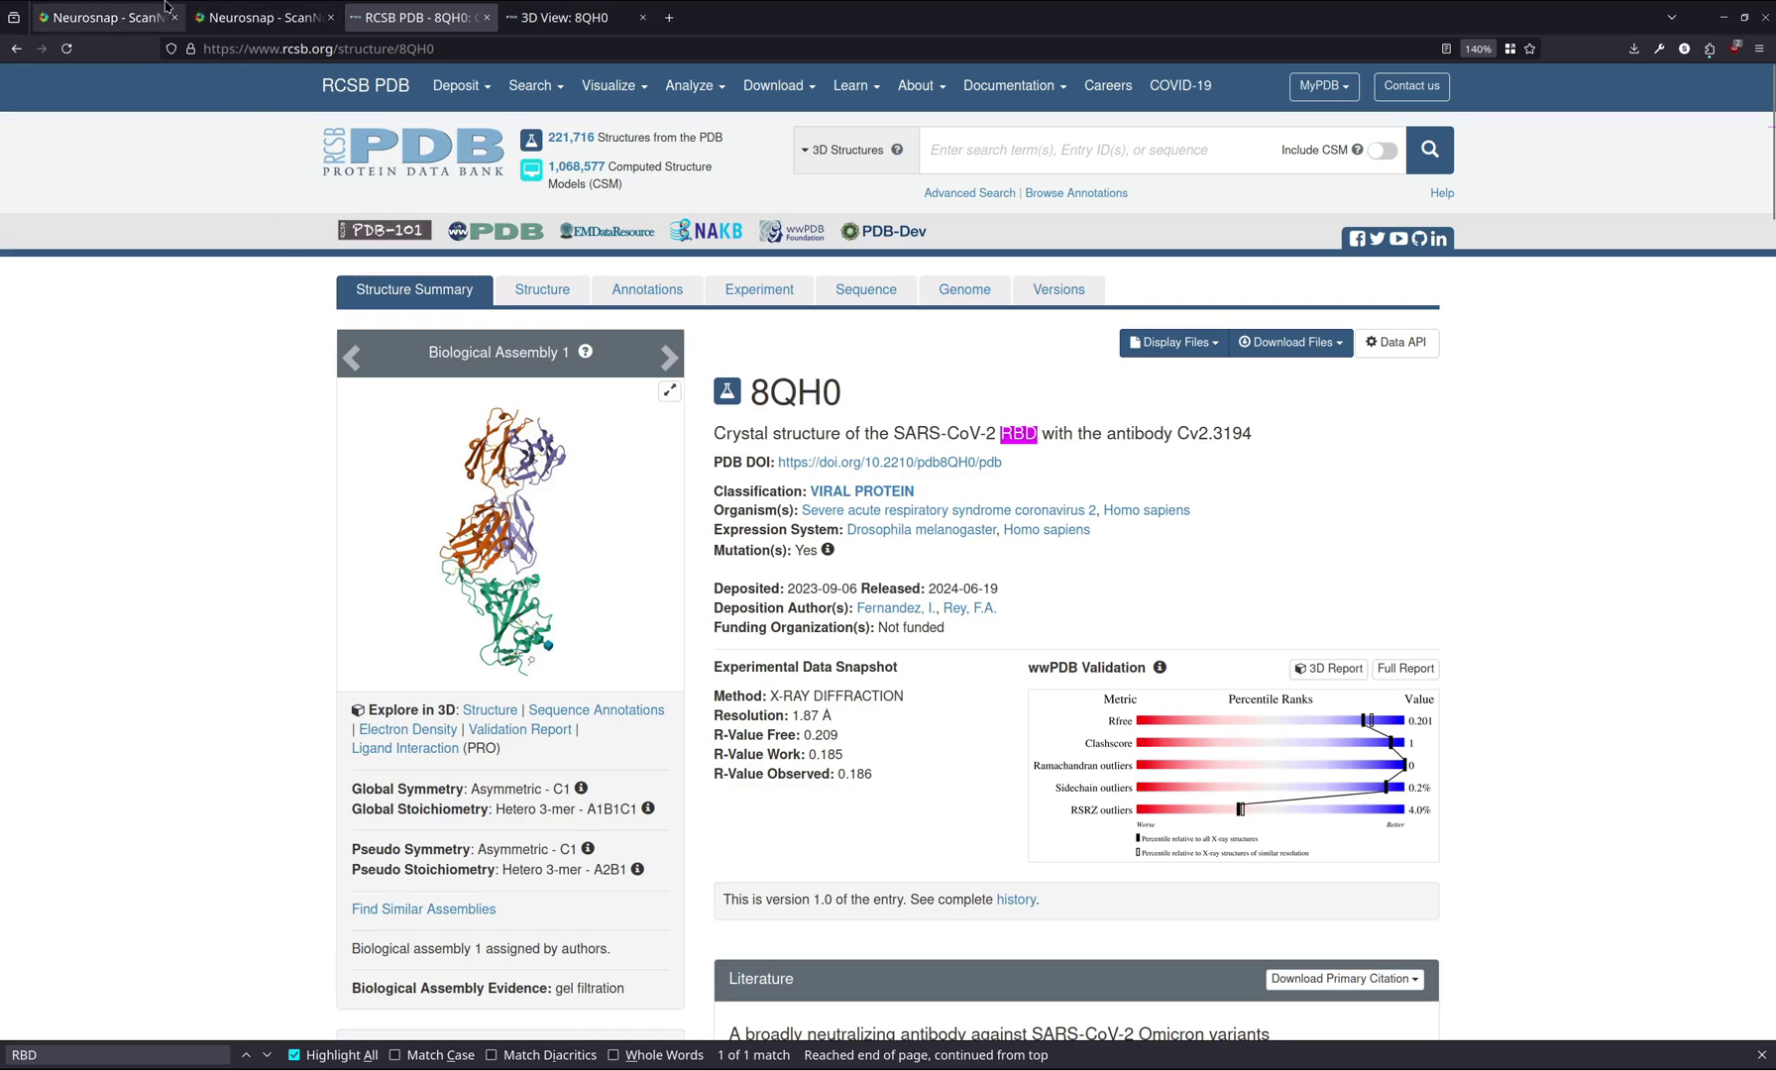
# Load 8qh0.pdb as the input structure, keeping Binding Site Type on Protein-Protein Binding Sites
pyautogui.click(125, 8)
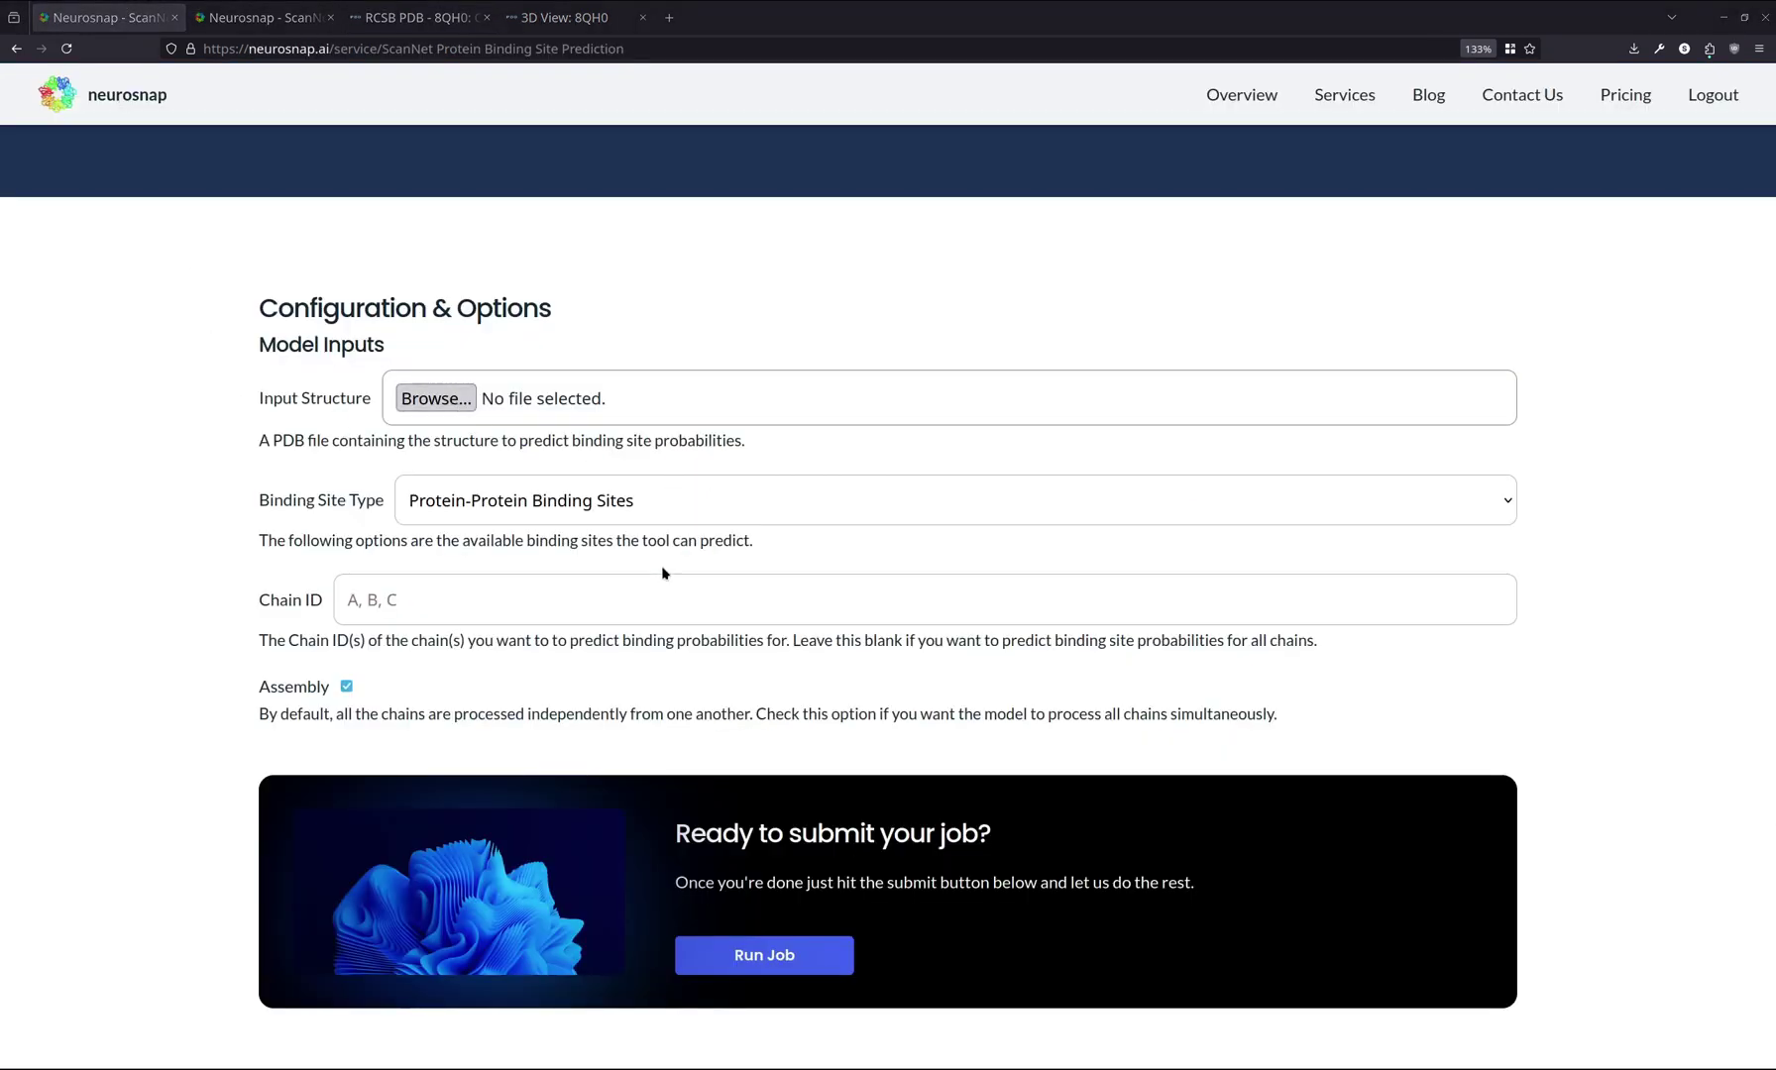
pyautogui.press('Return')
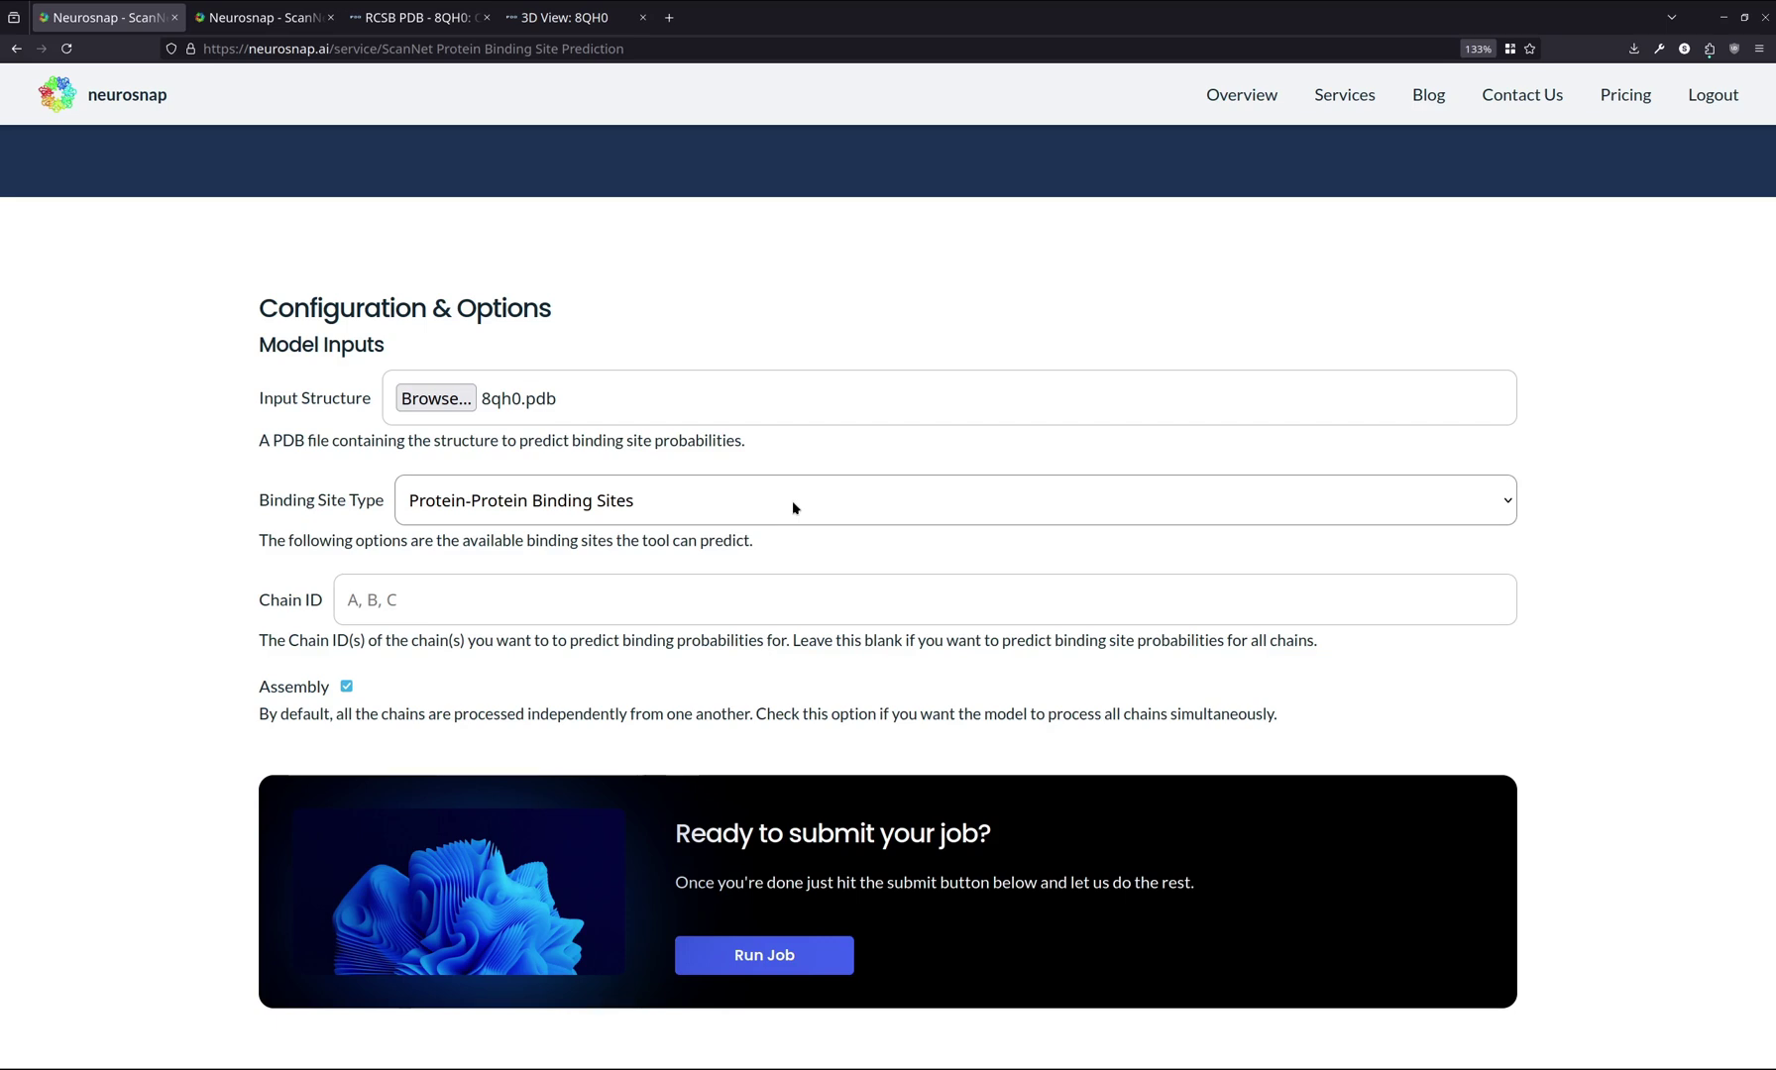
pyautogui.press('Down')
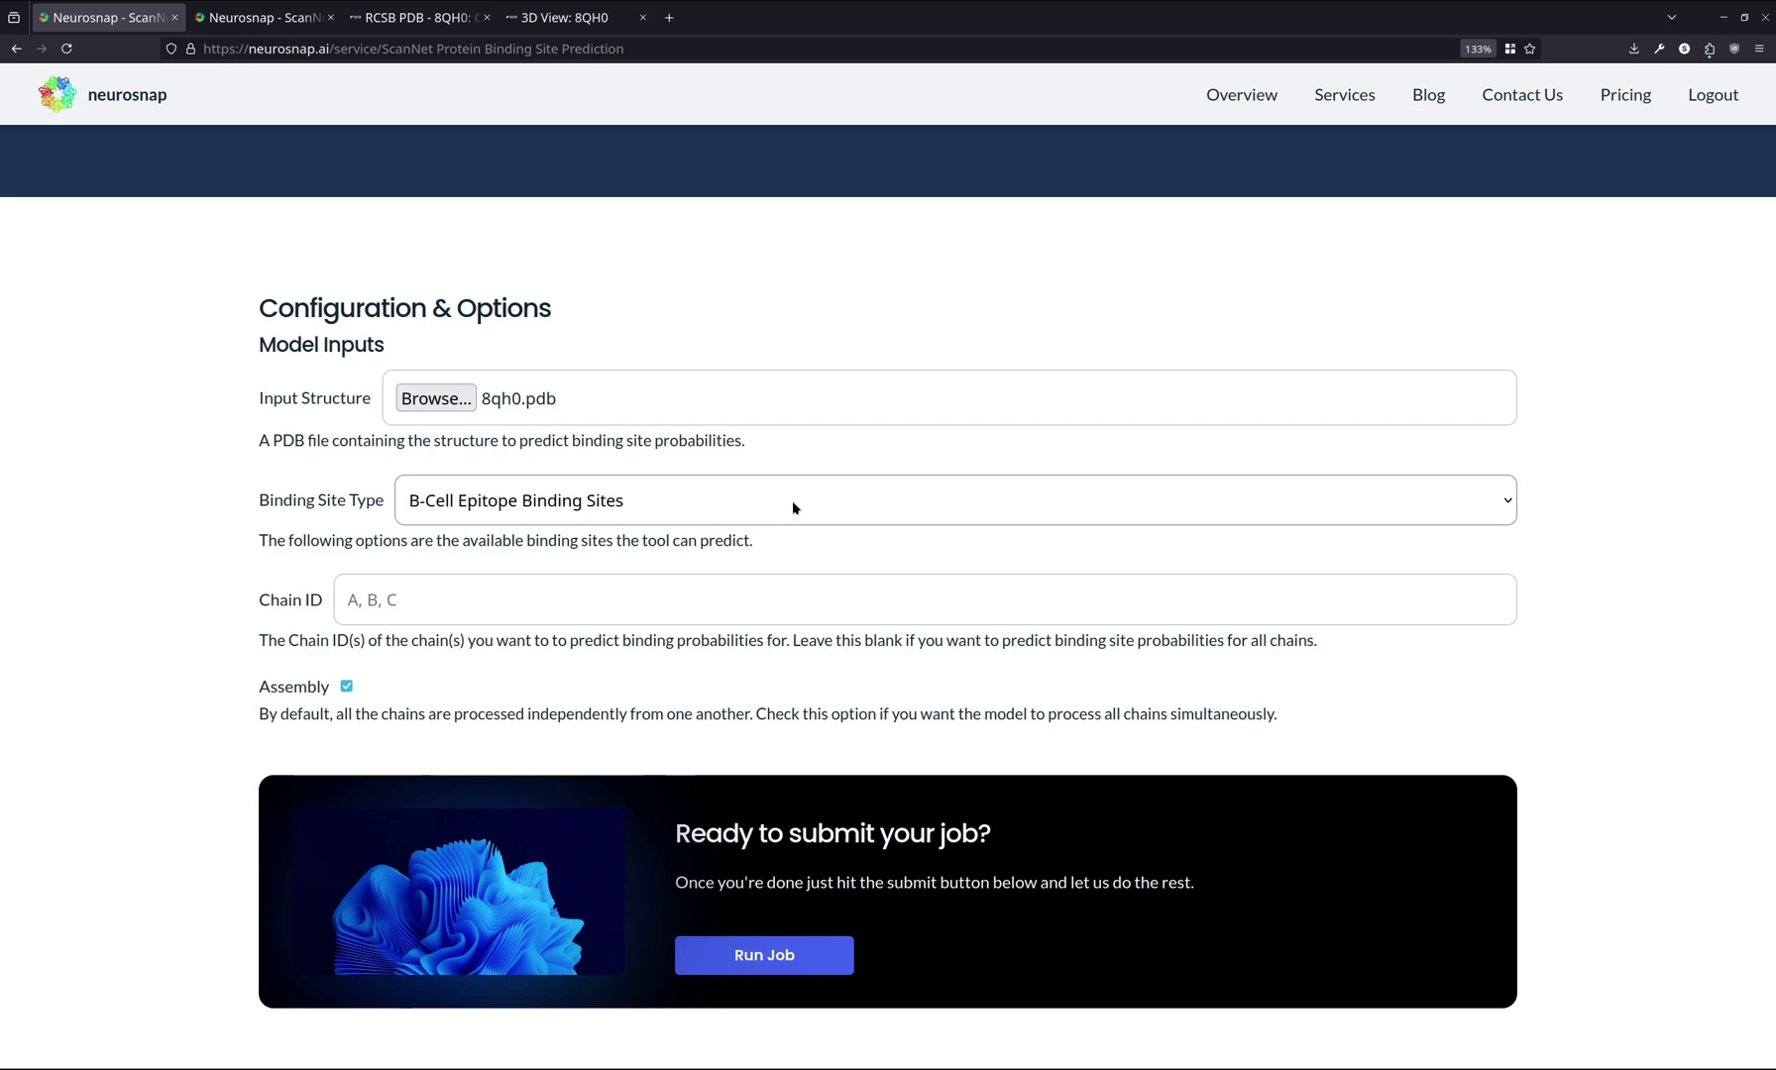
pyautogui.press('Down')
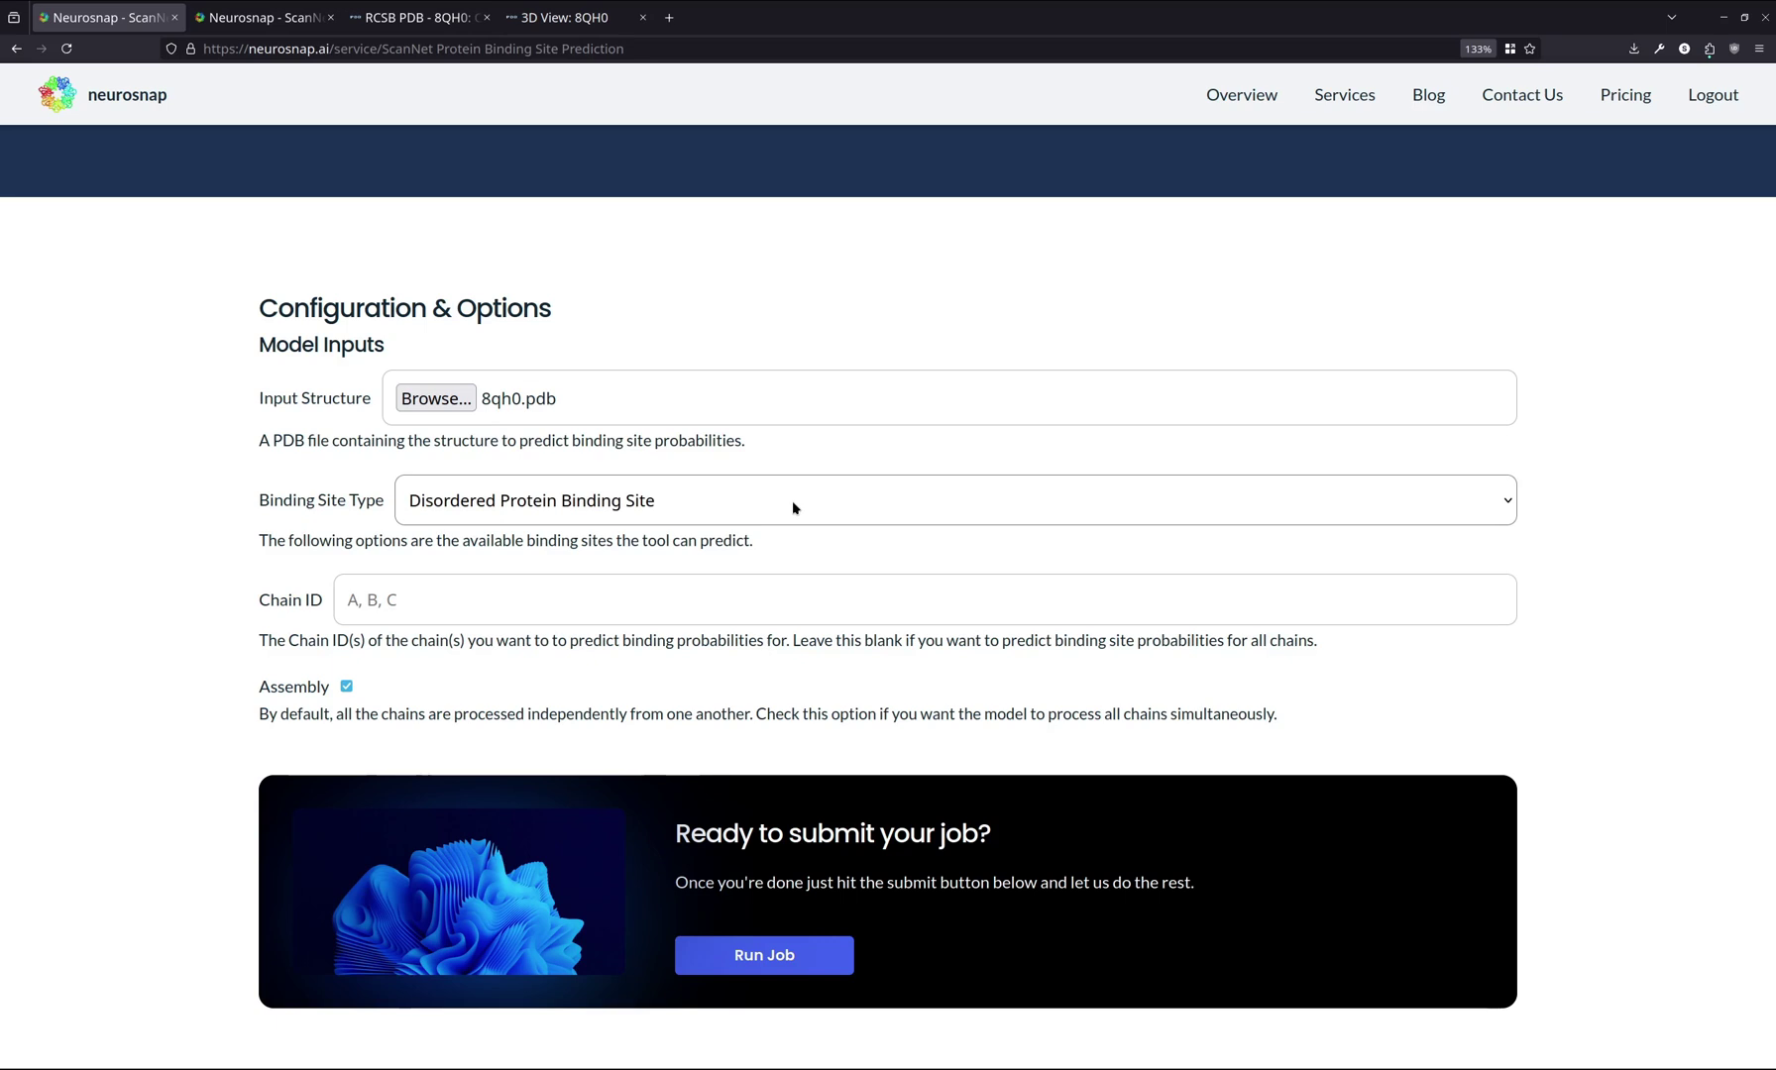
pyautogui.press('Up')
pyautogui.press('Up')
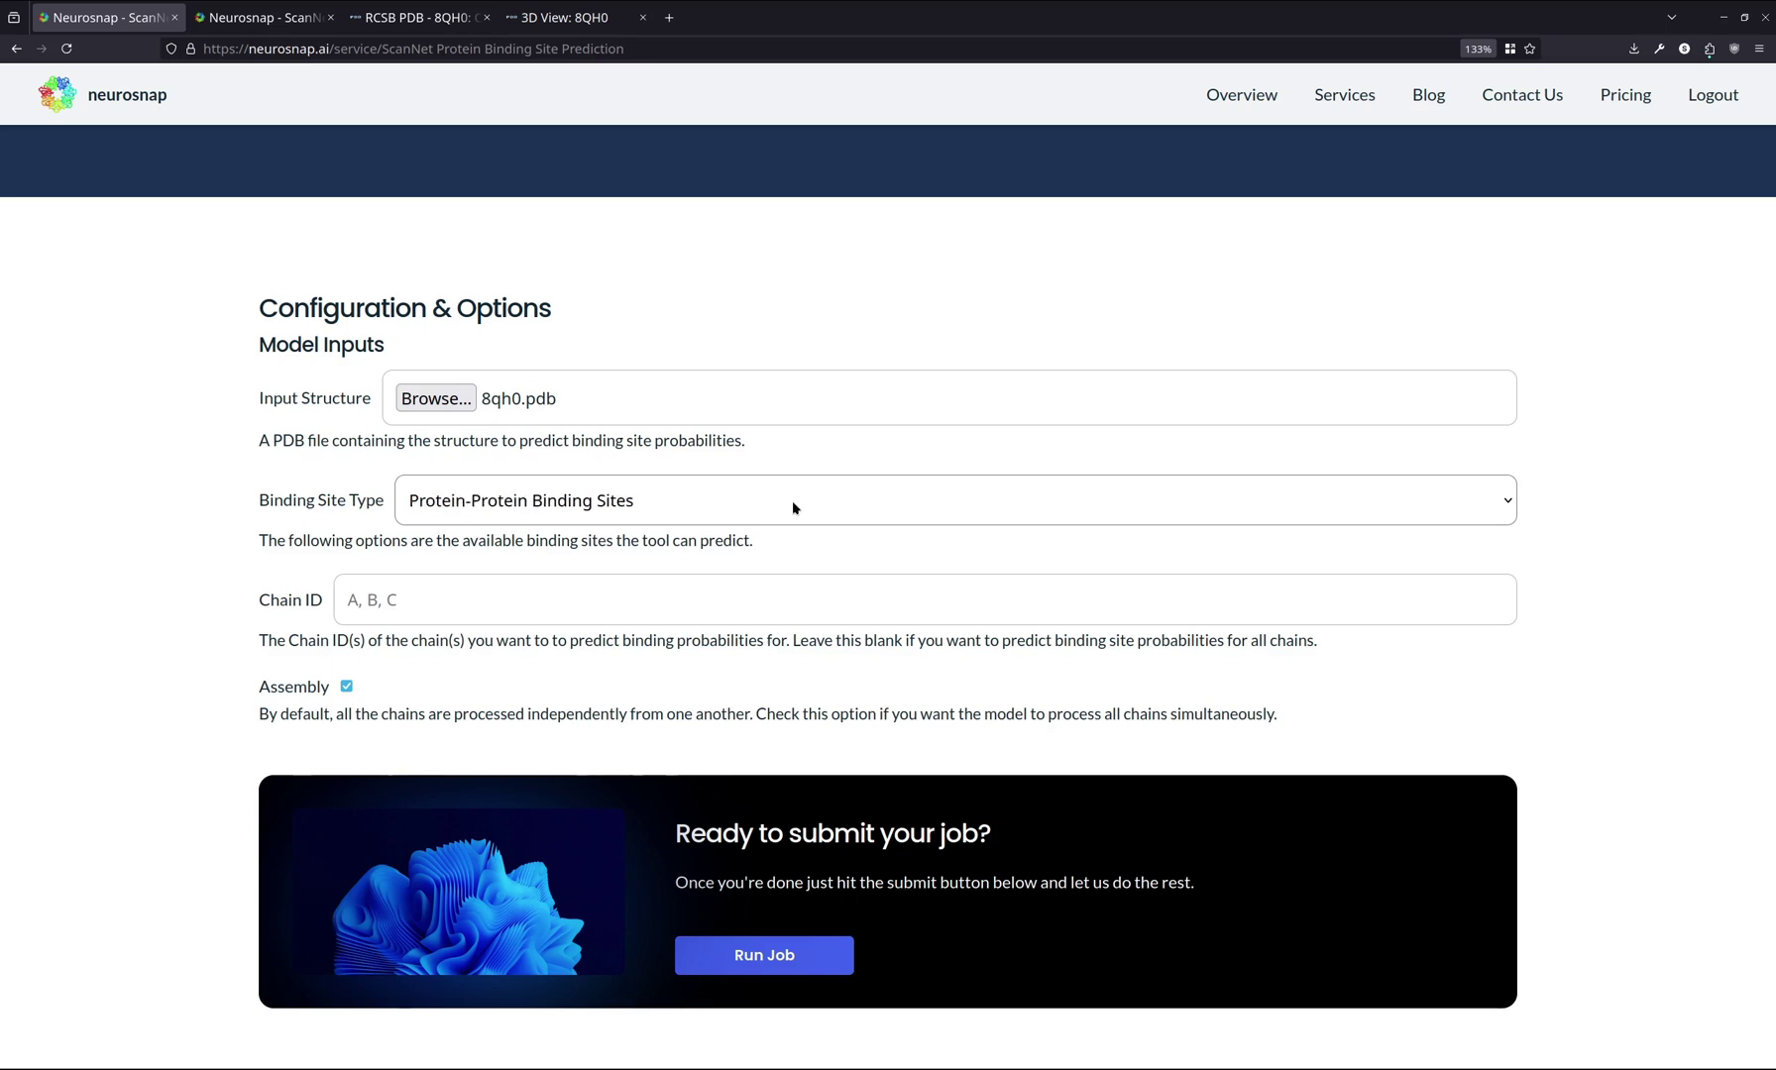
pyautogui.click(385, 604)
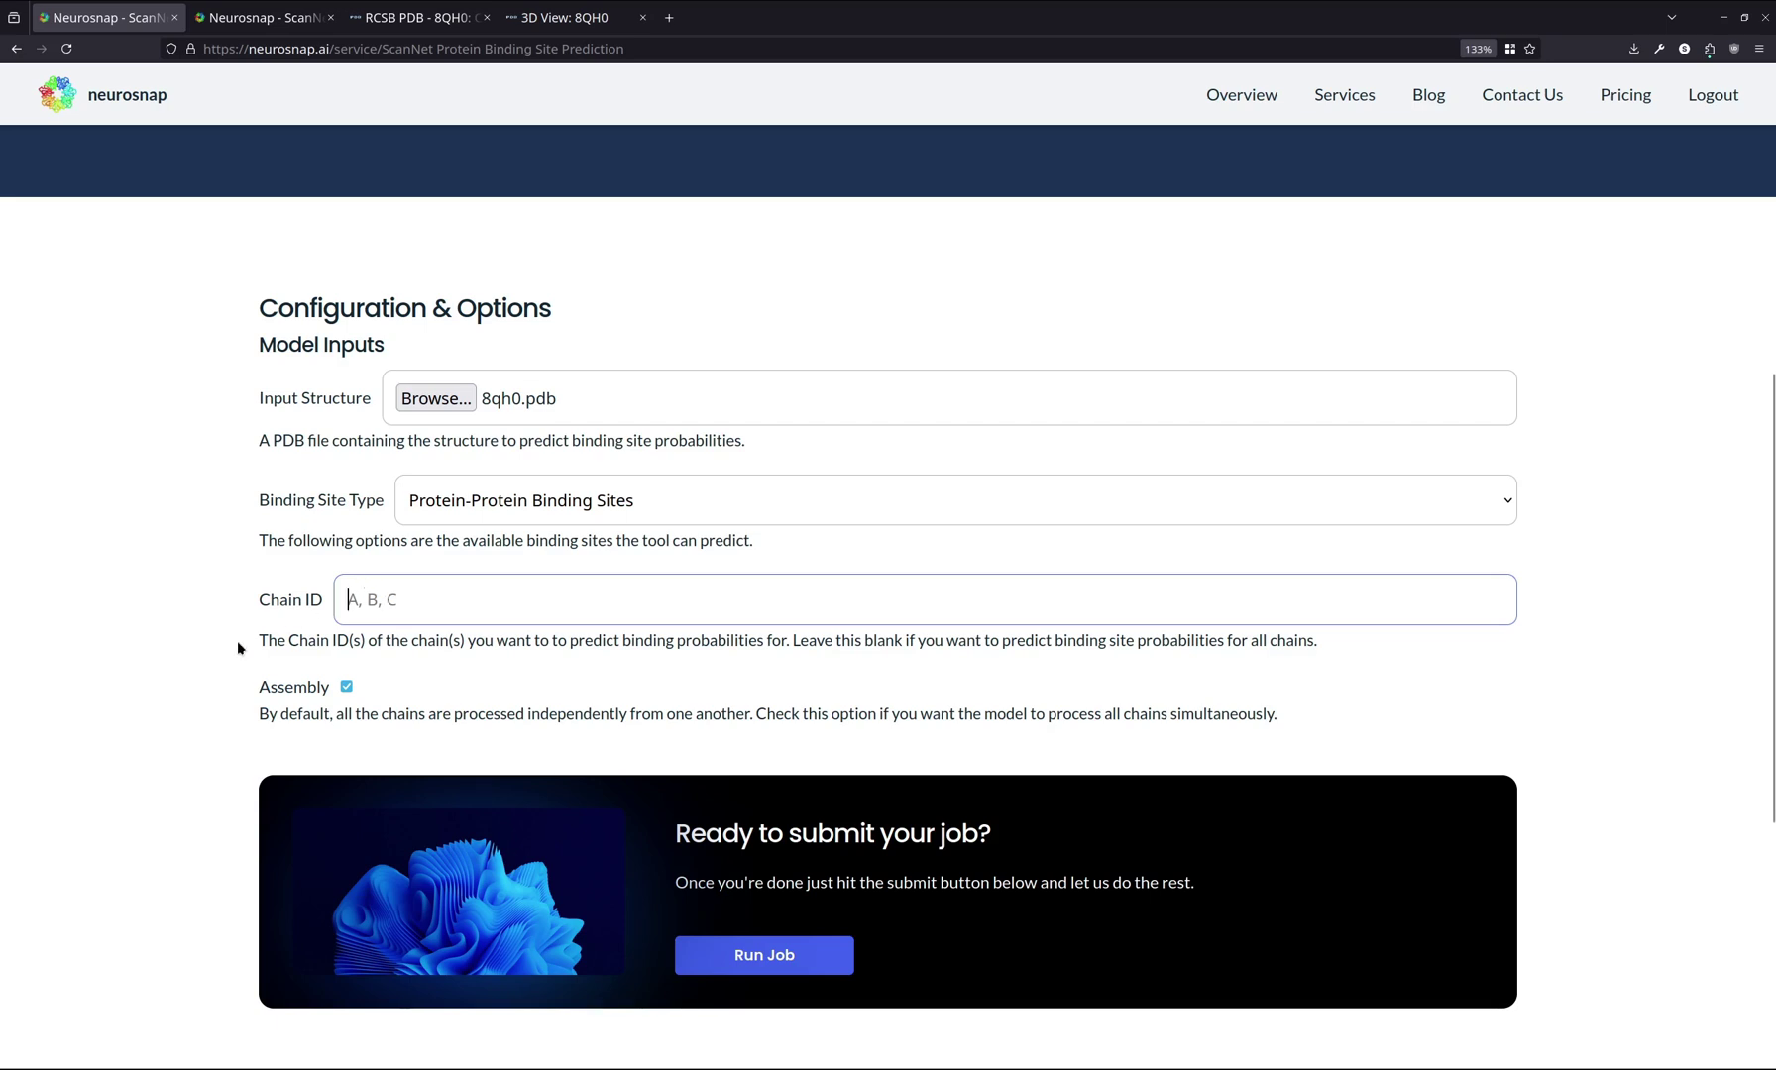
# Leave Chain ID empty and, after checking the 8QH0 entry, uncheck Assembly
pyautogui.click(208, 645)
pyautogui.scroll(-2, 188, 646)
pyautogui.scroll(2, 189, 650)
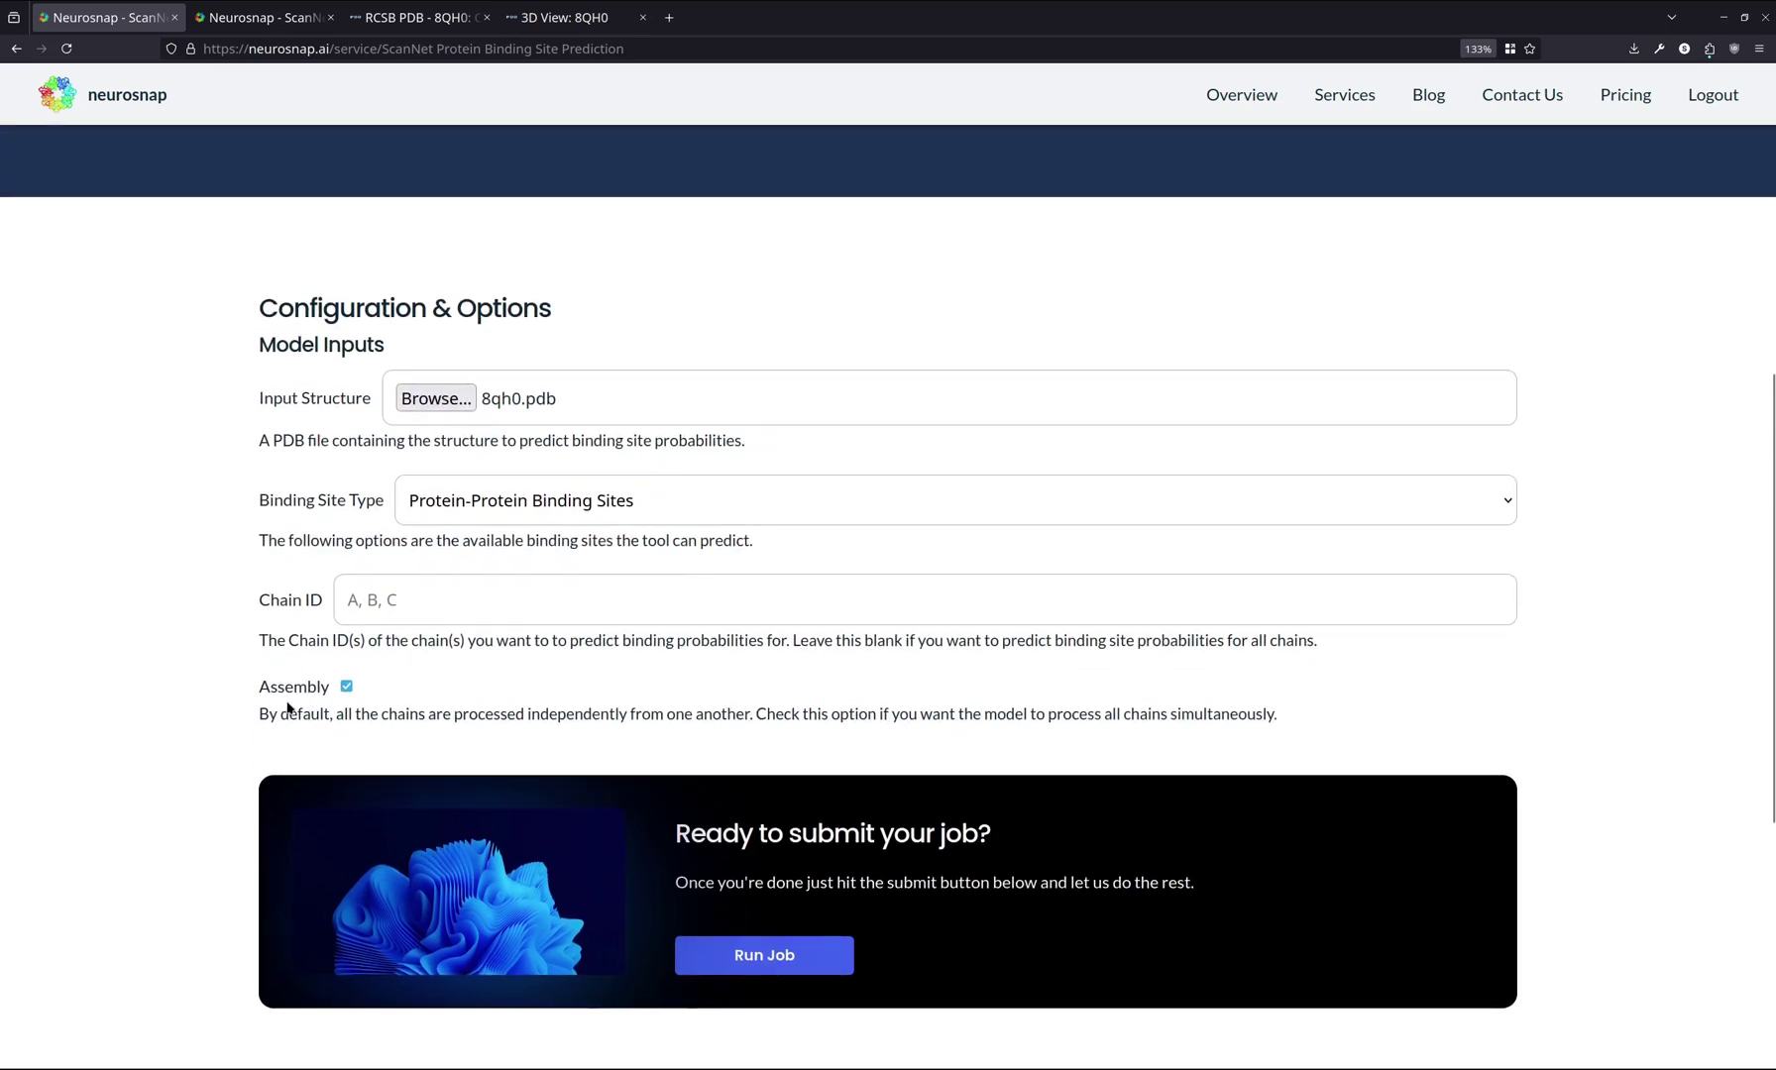
pyautogui.click(428, 14)
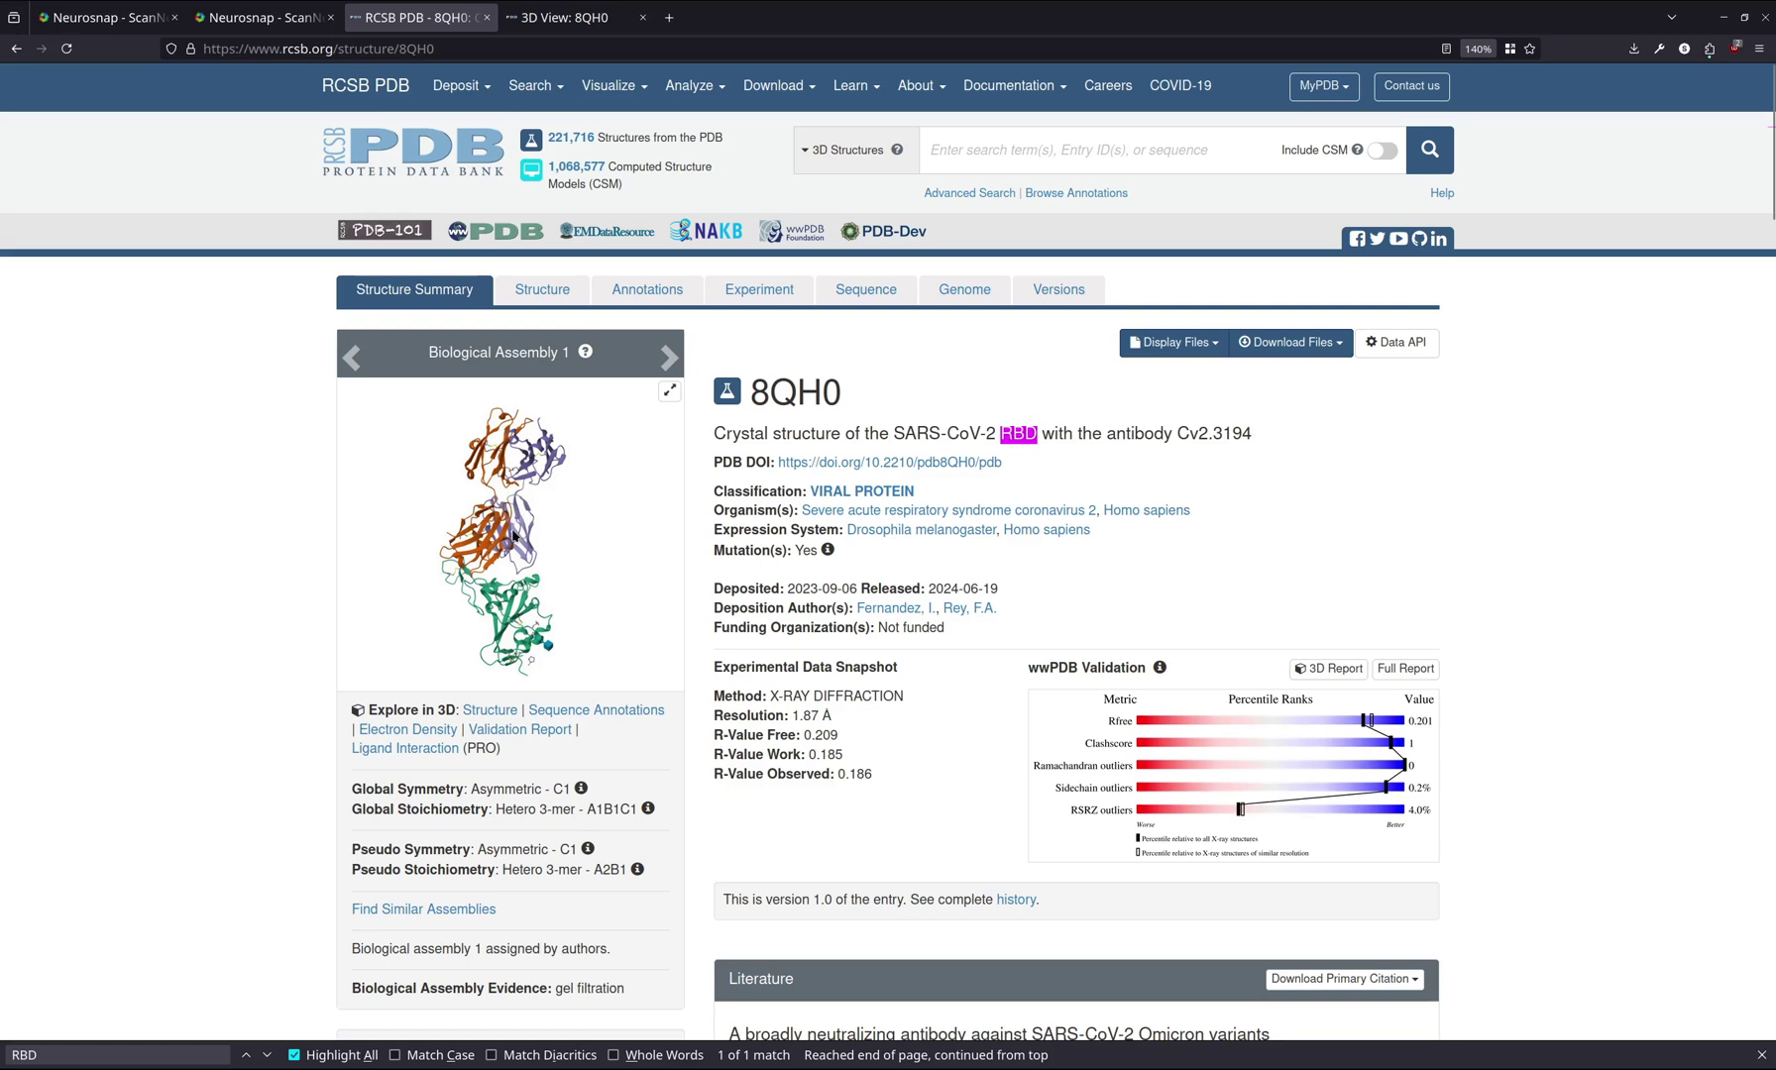
pyautogui.click(129, 6)
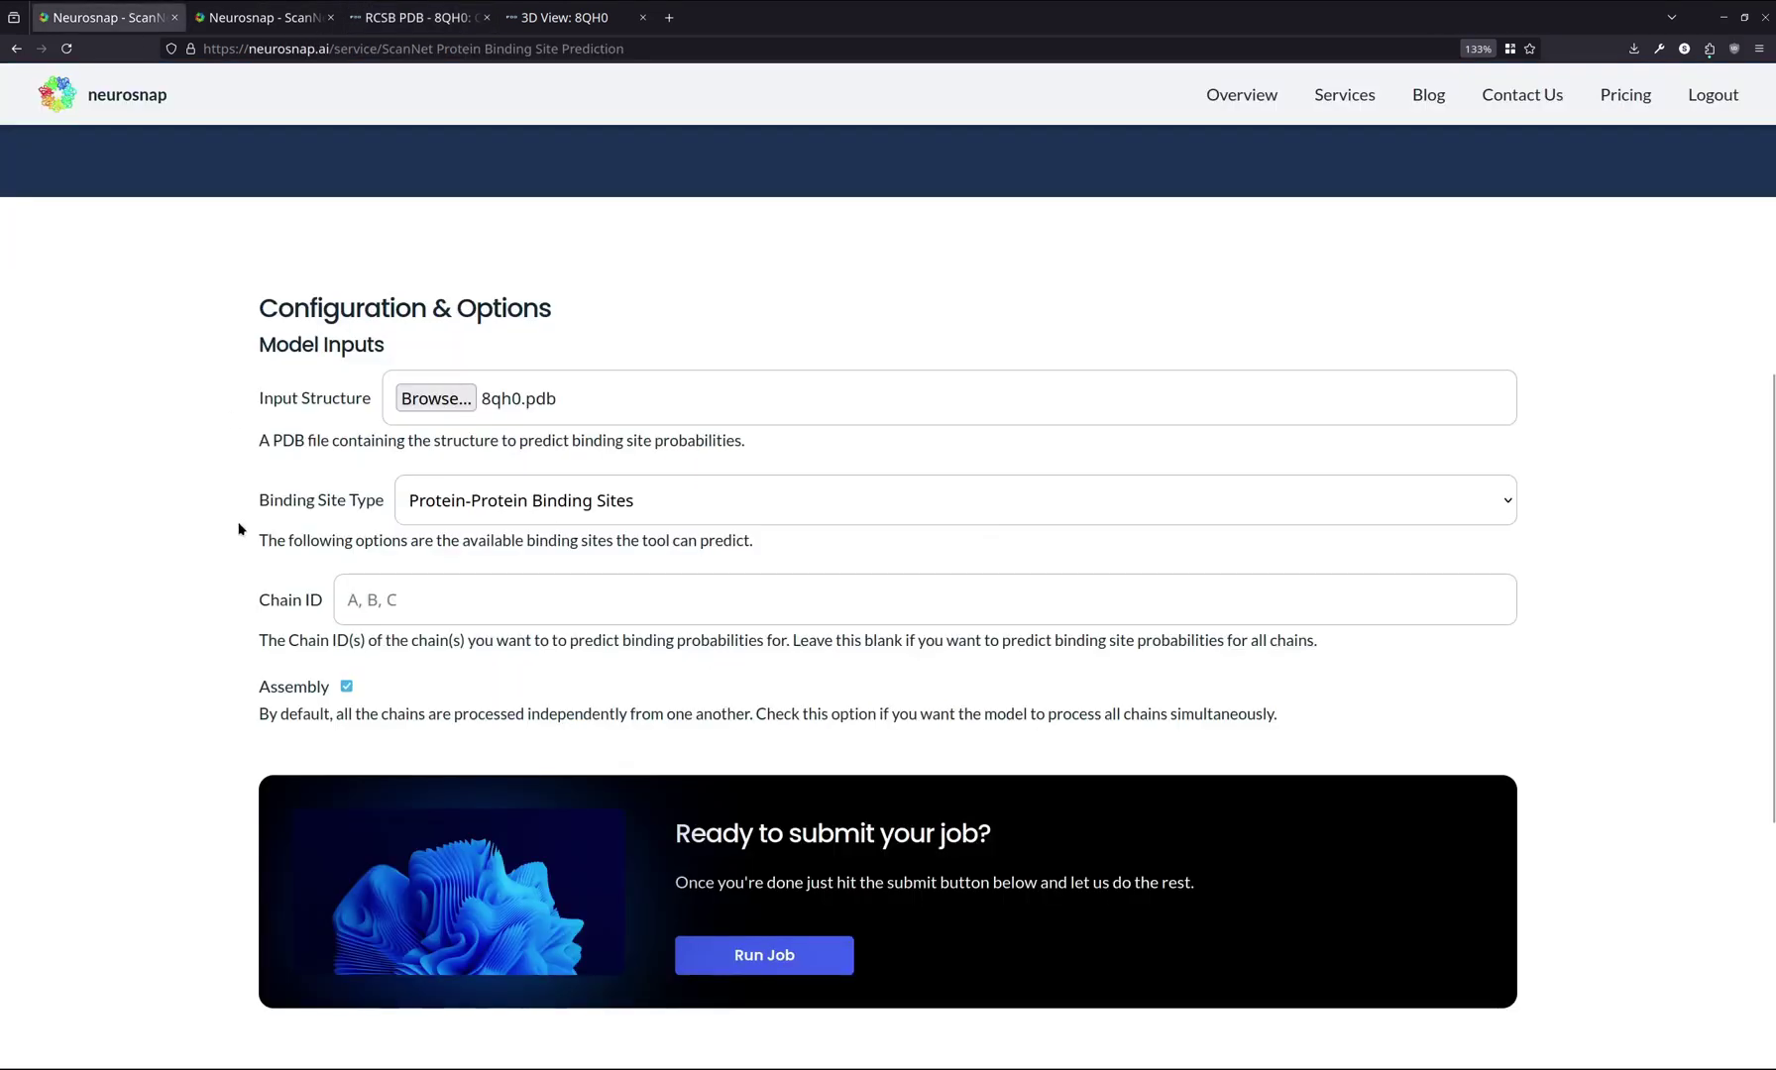
pyautogui.click(347, 685)
# Re-enable the Assembly option, consulting the RCSB PDB 8QH0 entry before and after
pyautogui.click(421, 17)
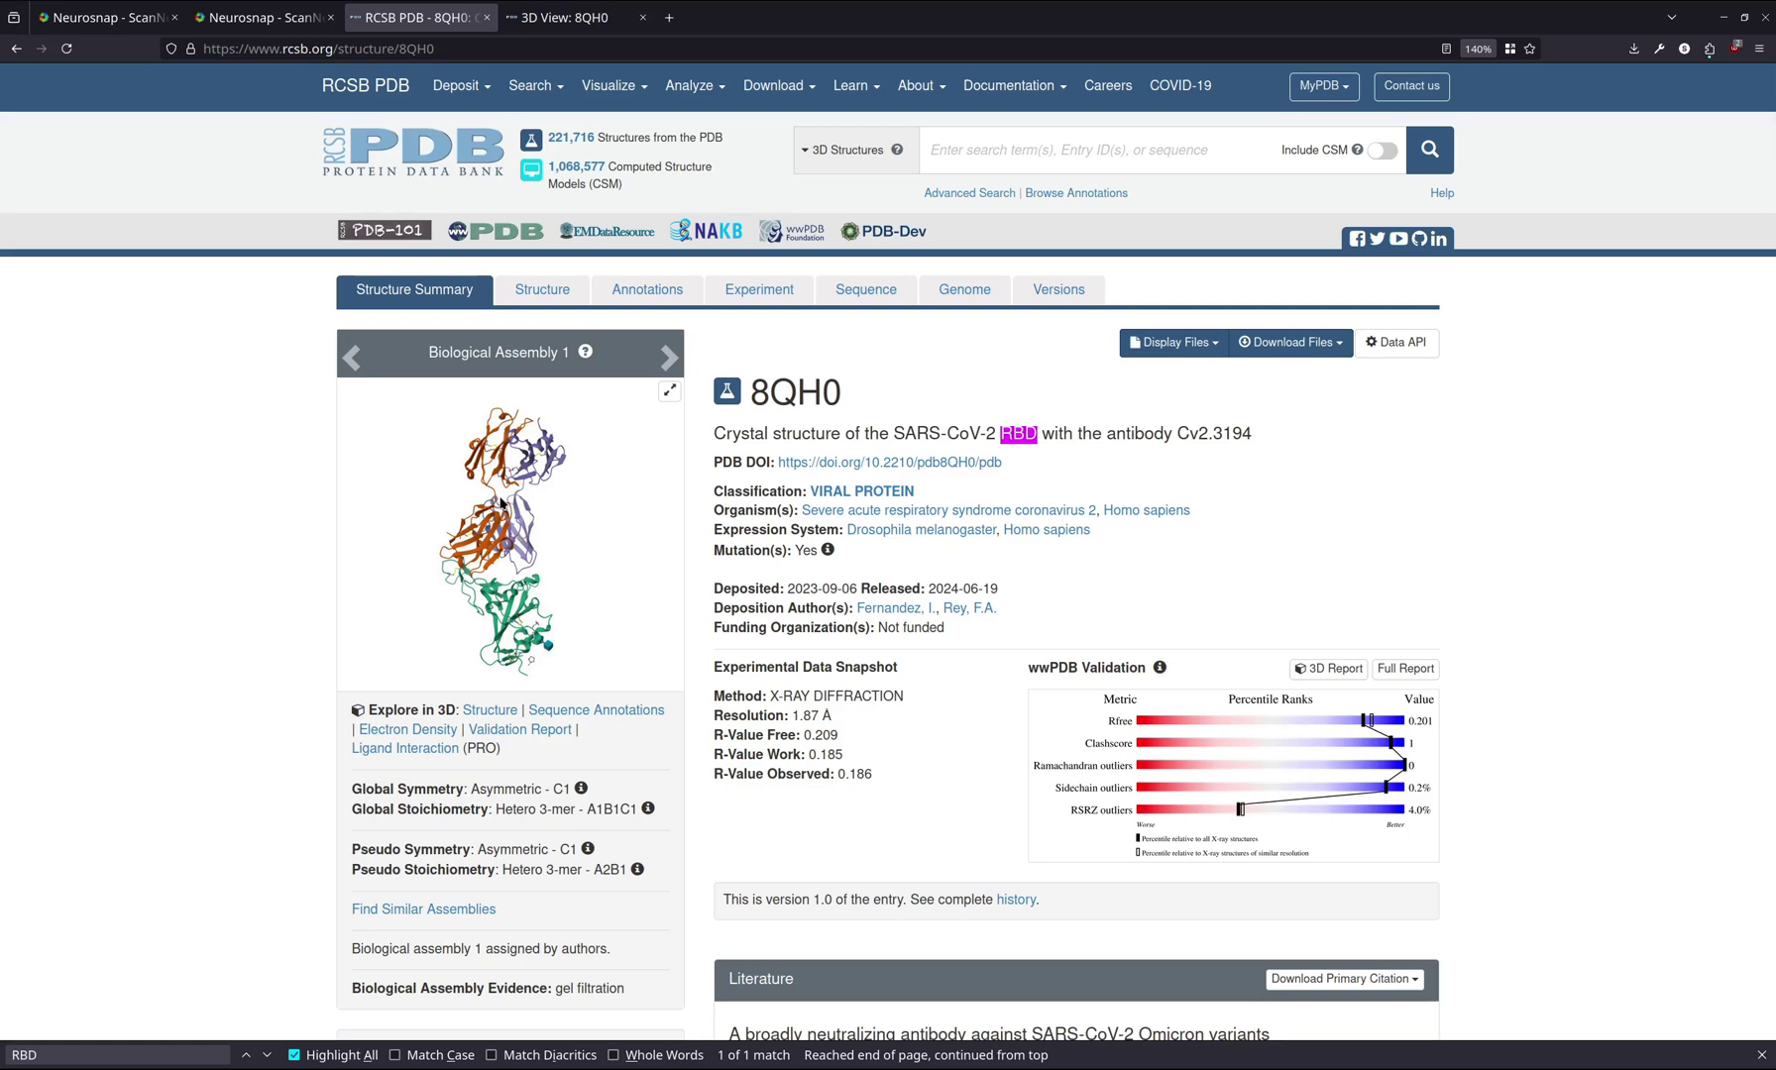
pyautogui.click(109, 16)
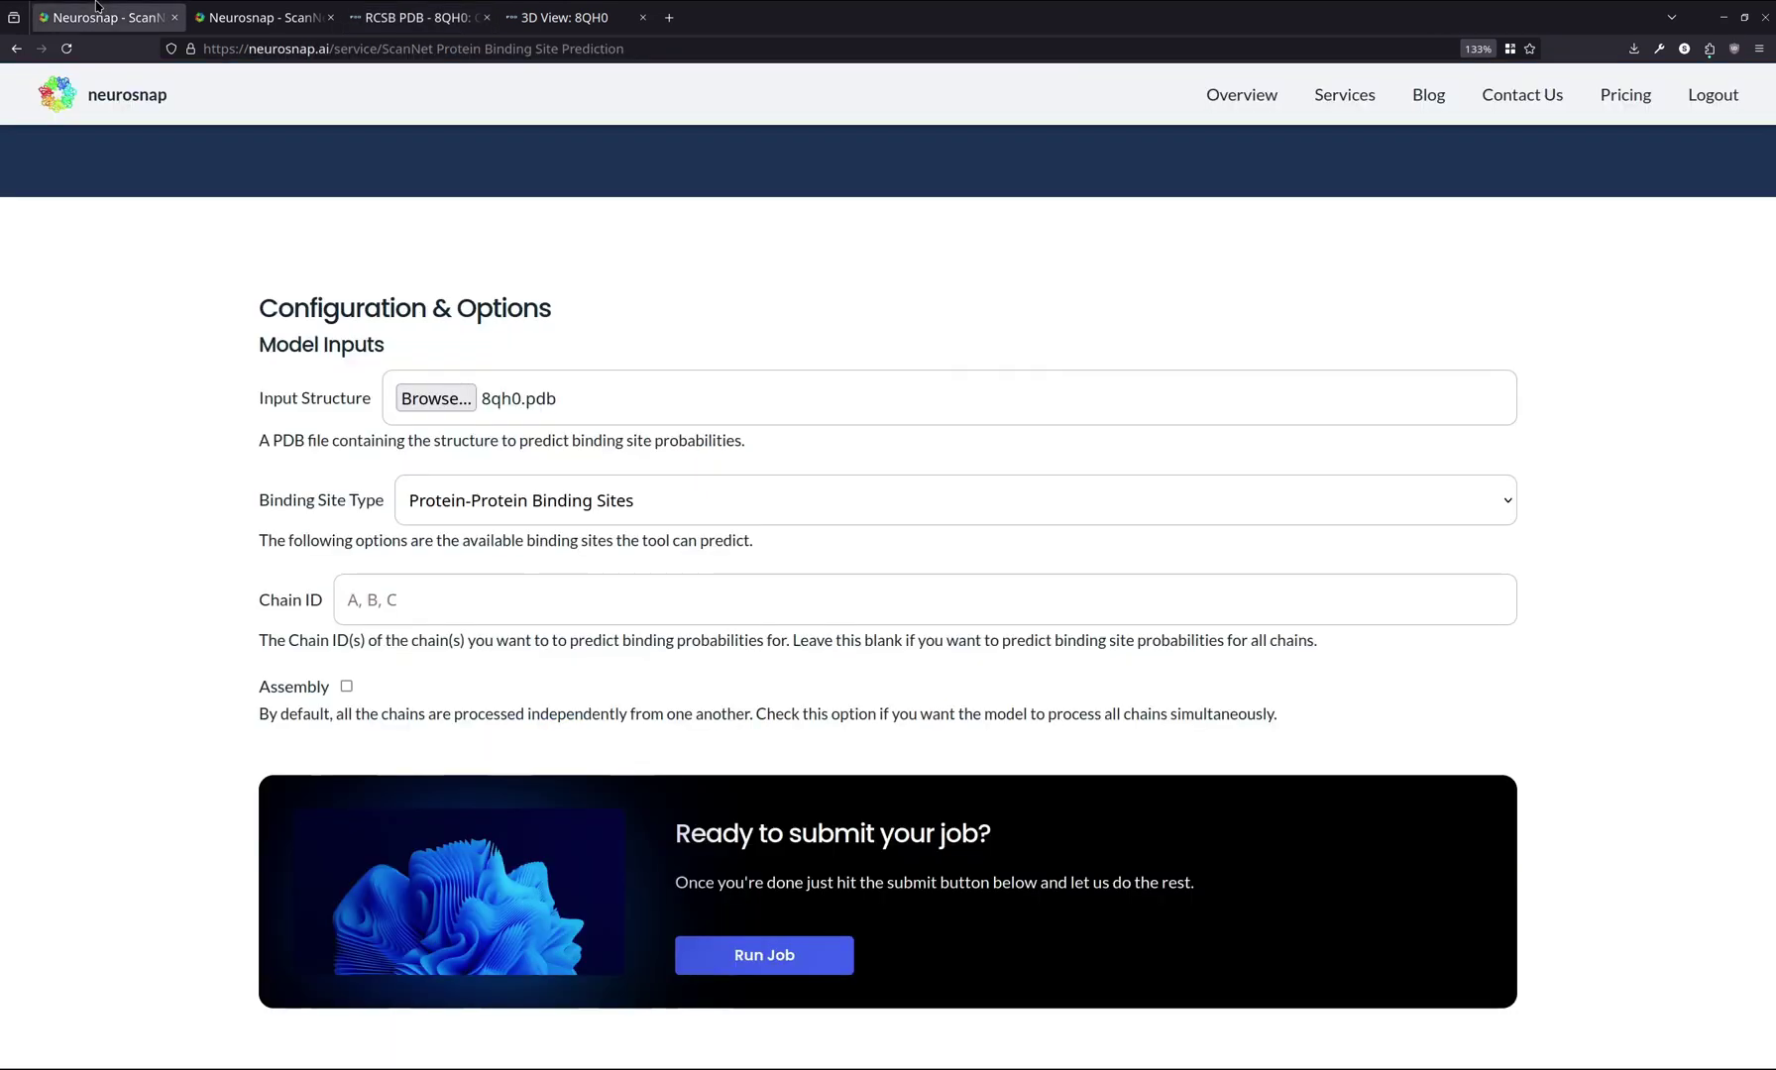
pyautogui.click(347, 688)
pyautogui.click(406, 16)
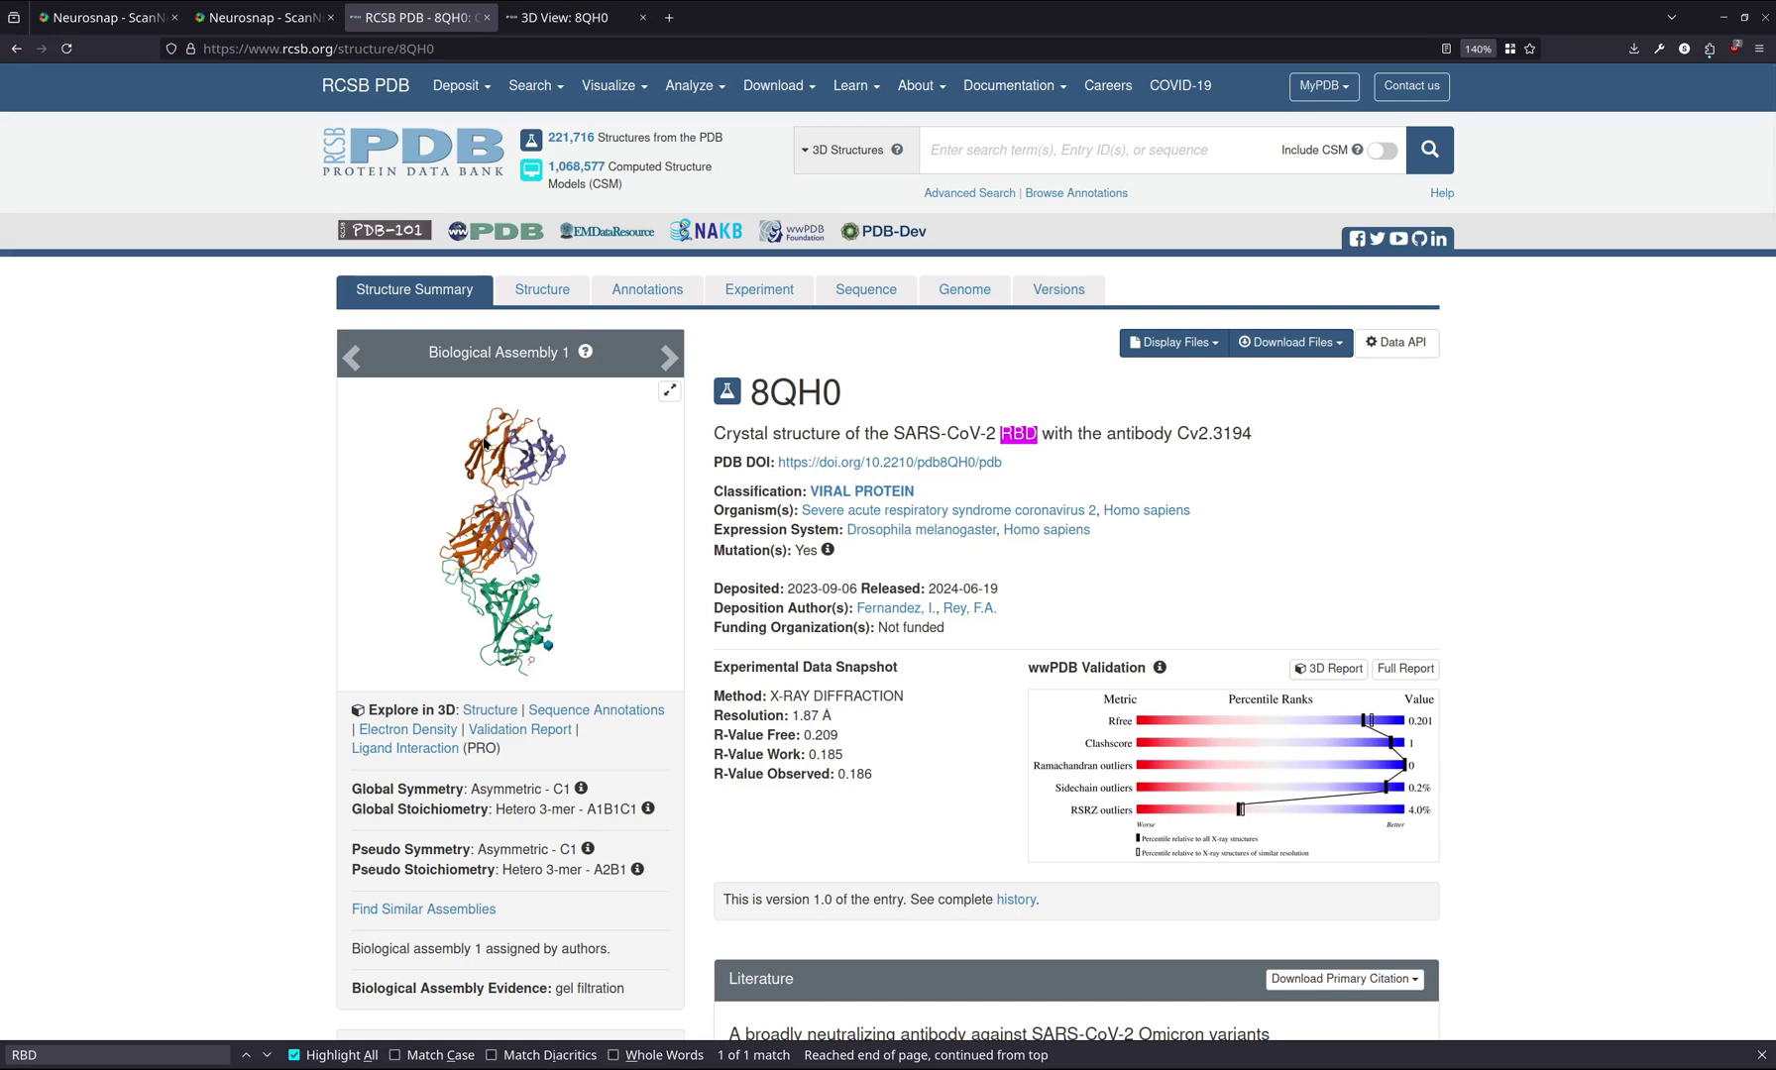
# Submit the ScanNet job on 8qh0.pdb with Assembly mode enabled
pyautogui.click(259, 12)
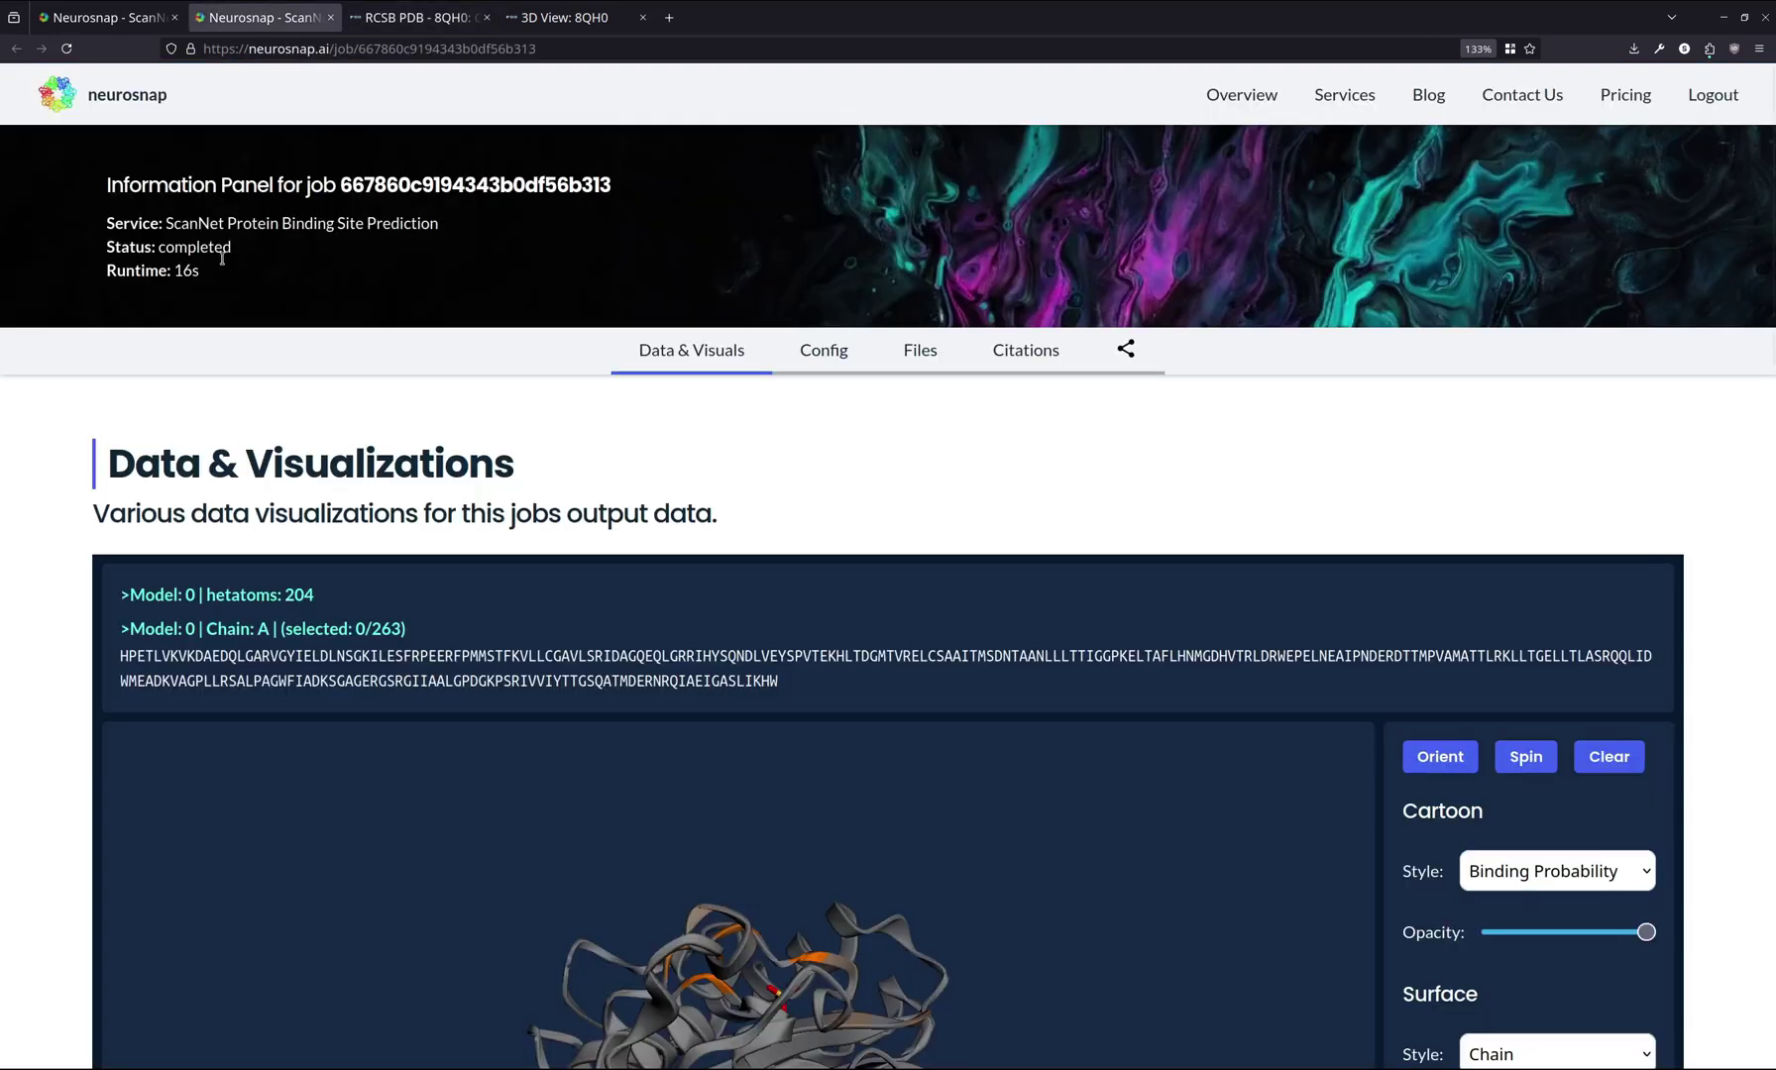
pyautogui.click(109, 17)
pyautogui.scroll(-2, 103, 416)
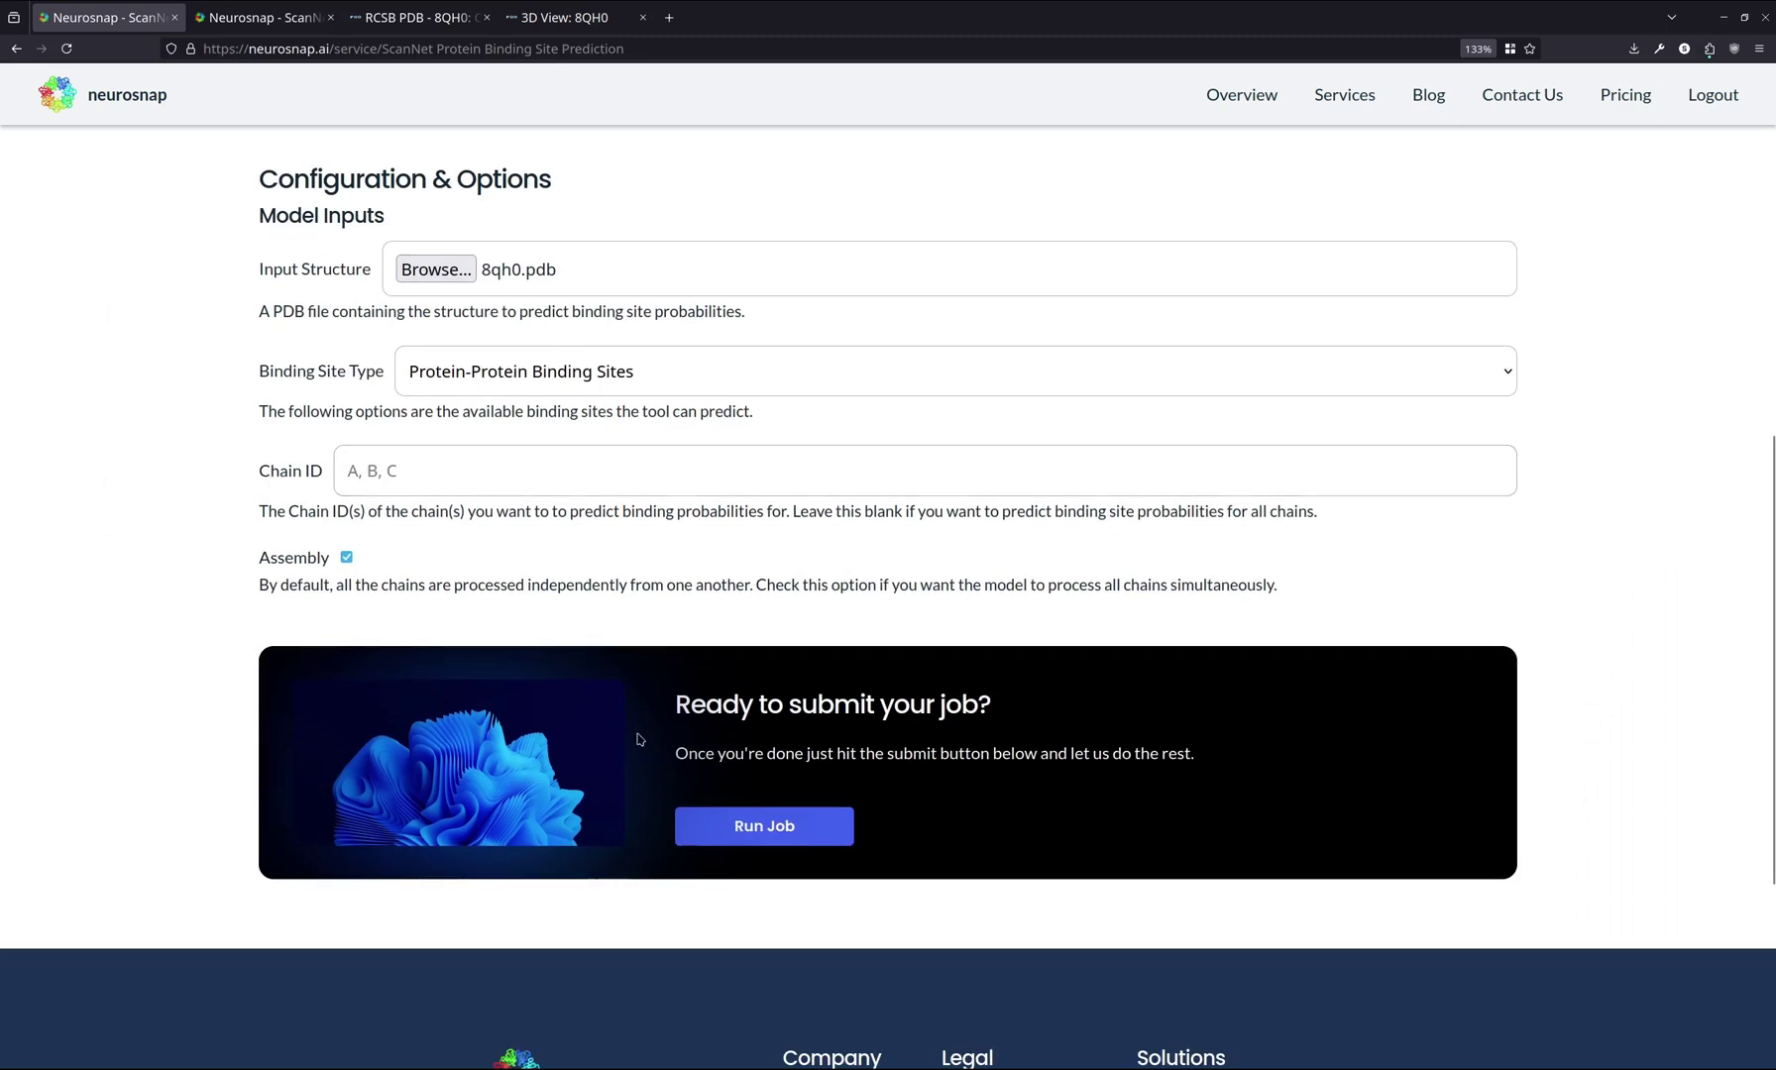
pyautogui.click(745, 822)
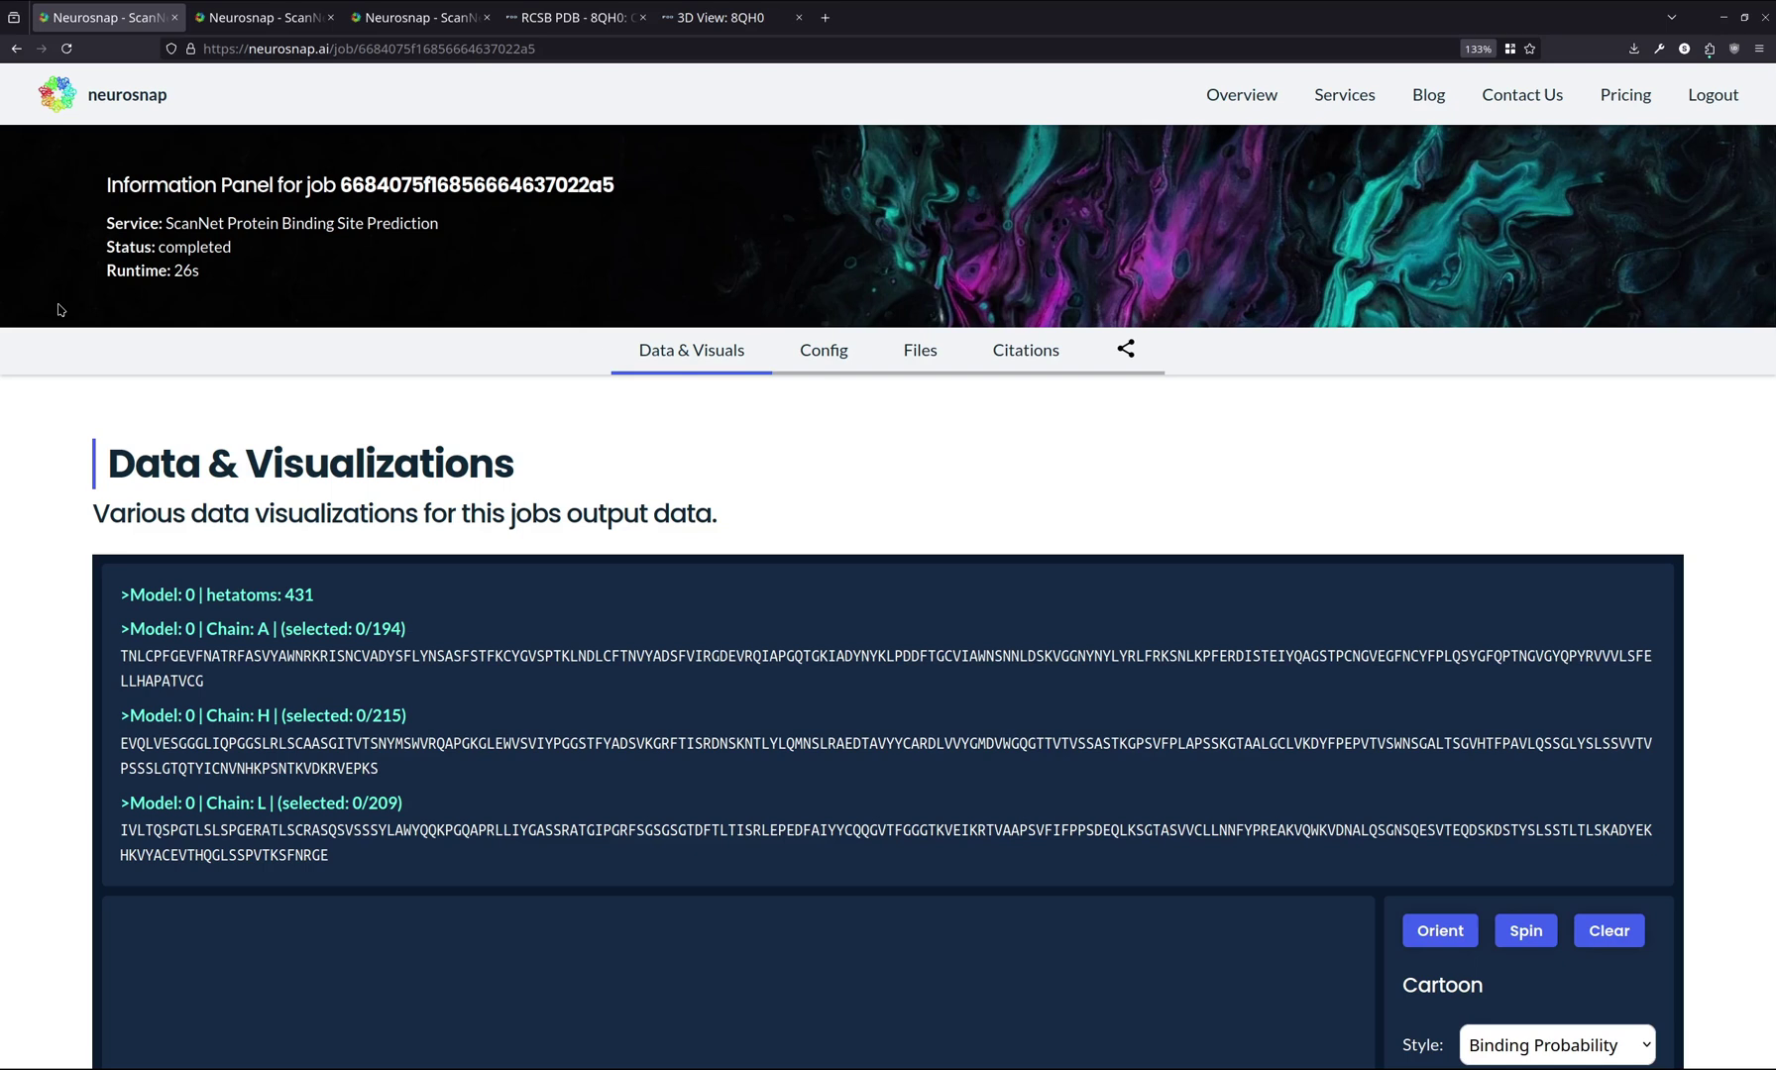
# Rotate and zoom the 8qh0 complex in the 3D viewer to inspect the orange binding patches
pyautogui.scroll(-4, 54, 308)
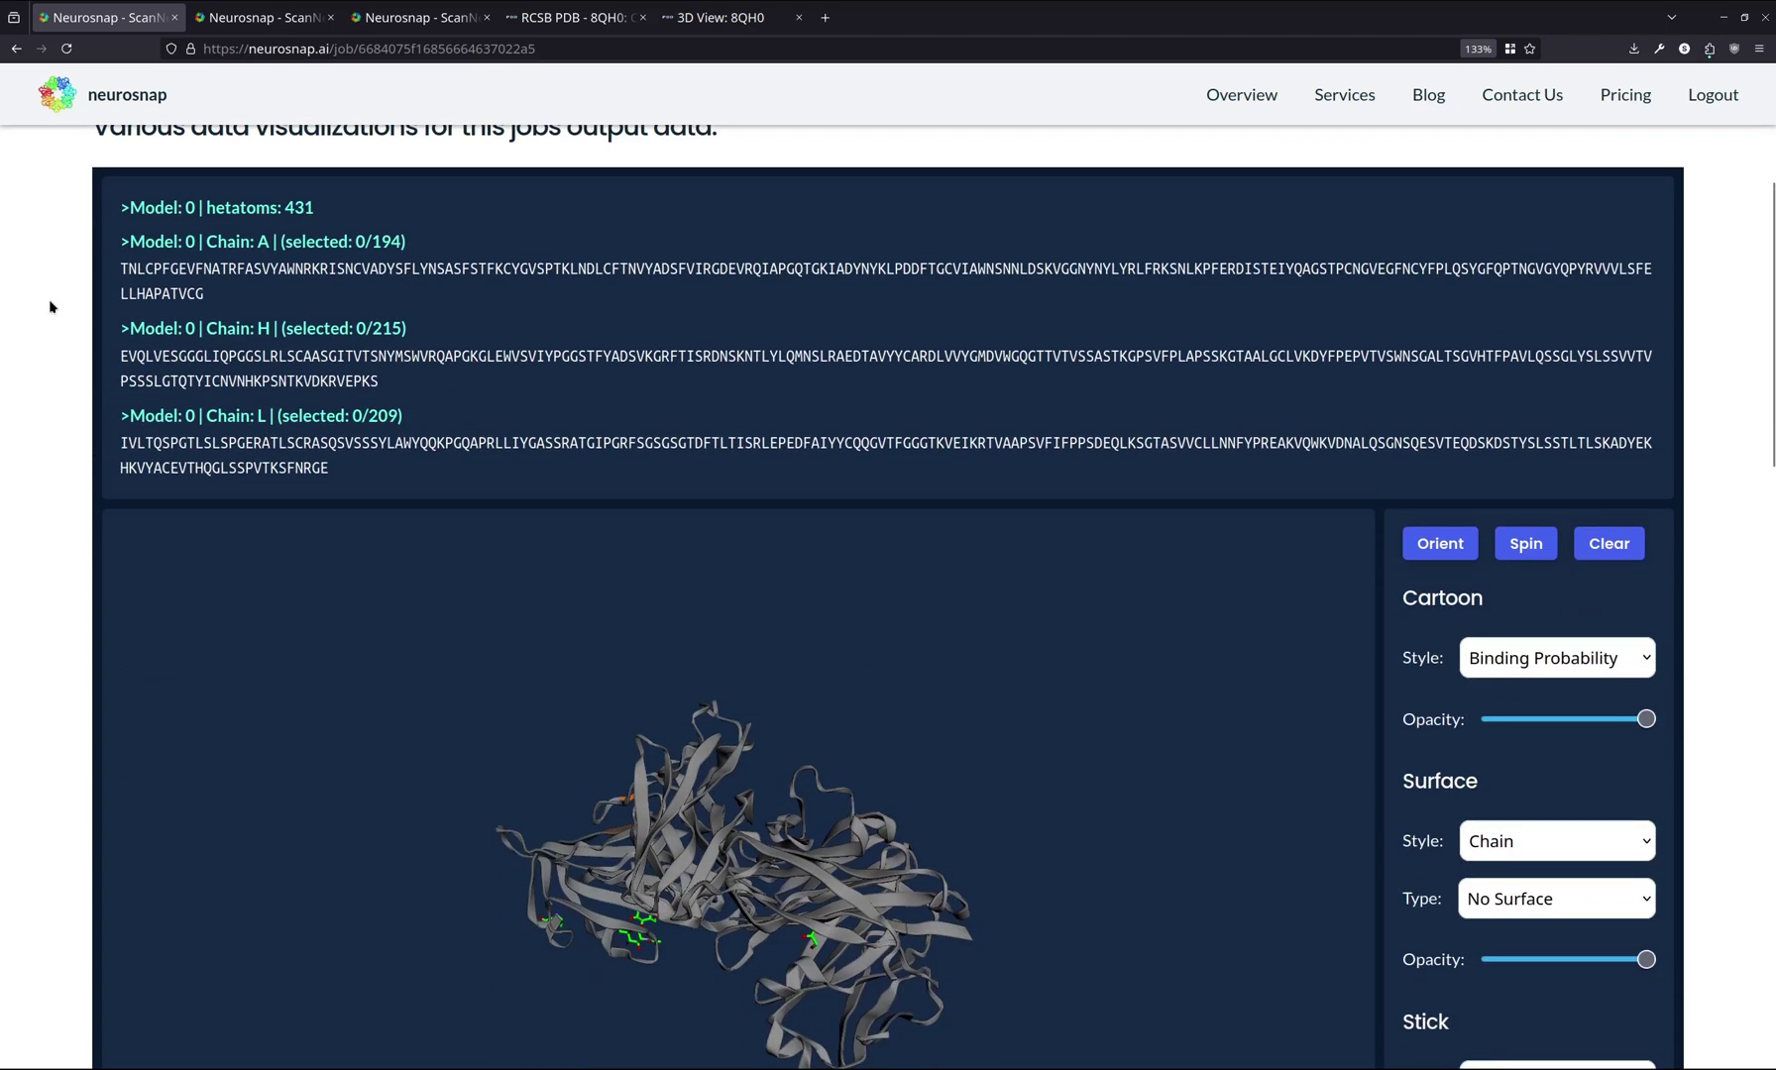
pyautogui.scroll(-3, 50, 307)
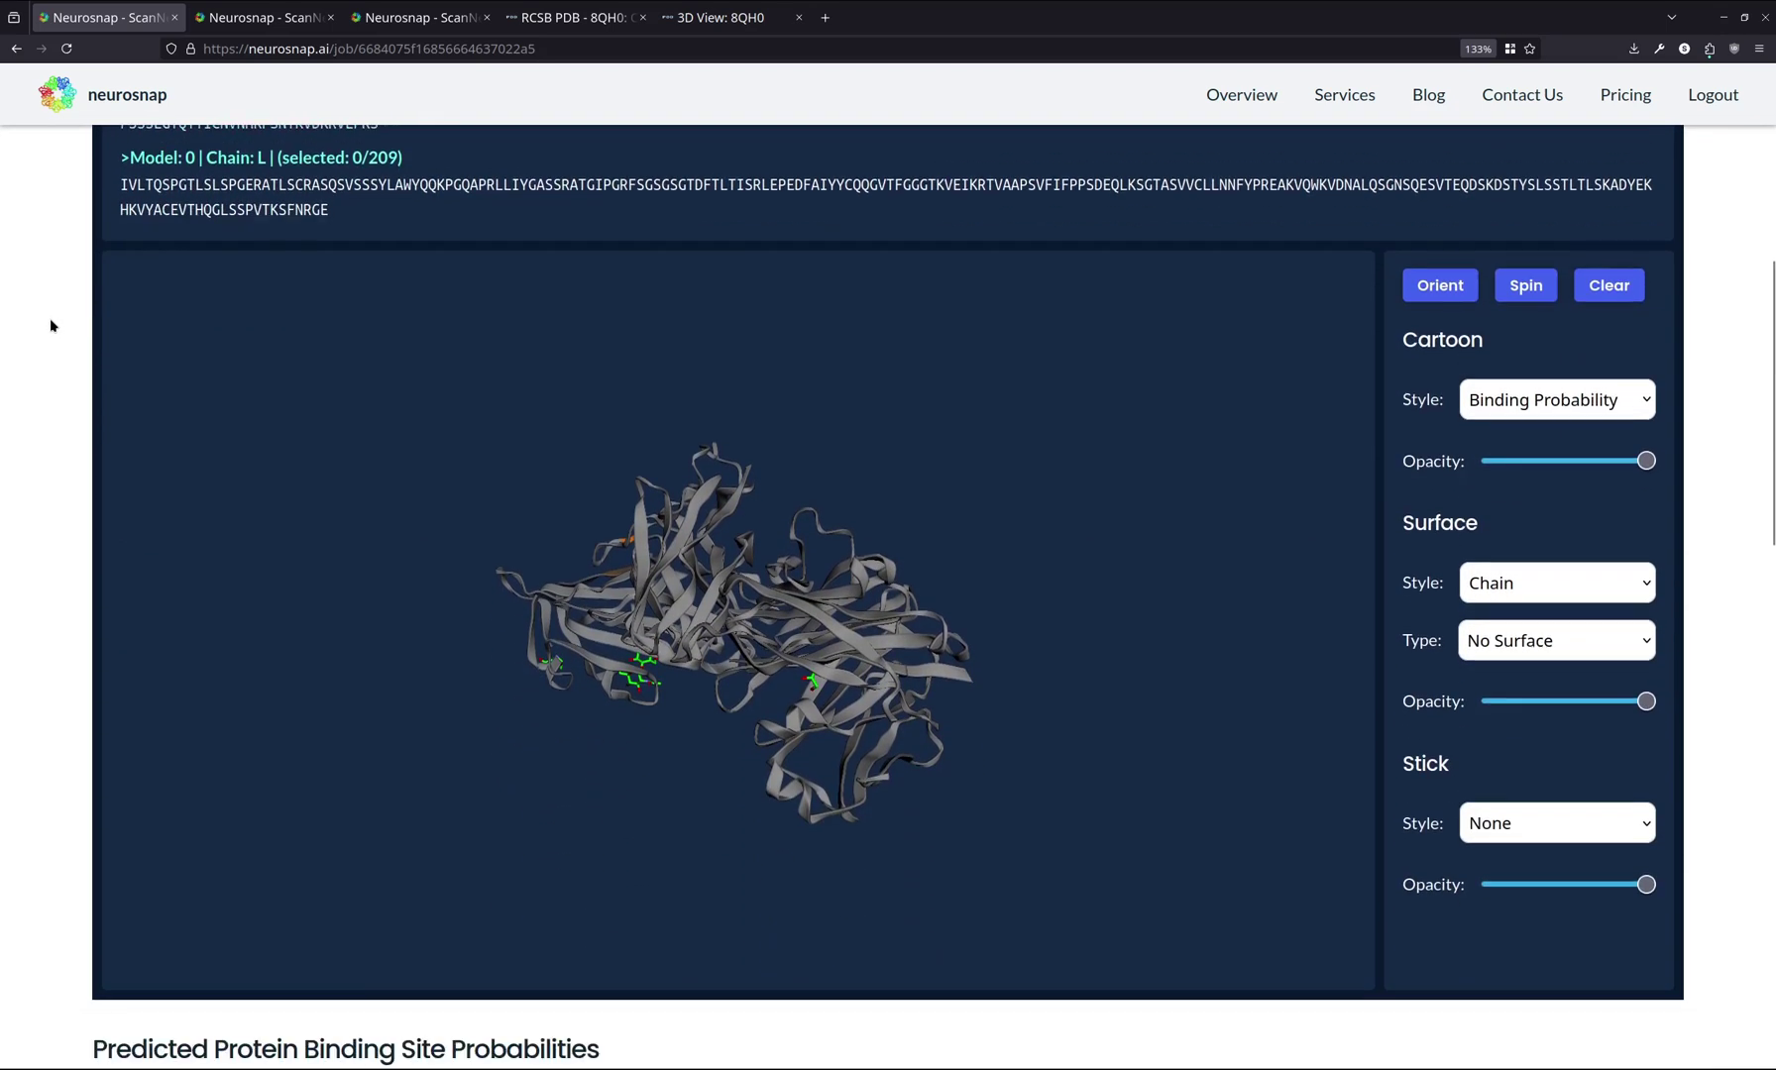
pyautogui.moveTo(667, 637); pyautogui.dragTo(924, 629)
pyautogui.scroll(3, 788, 674)
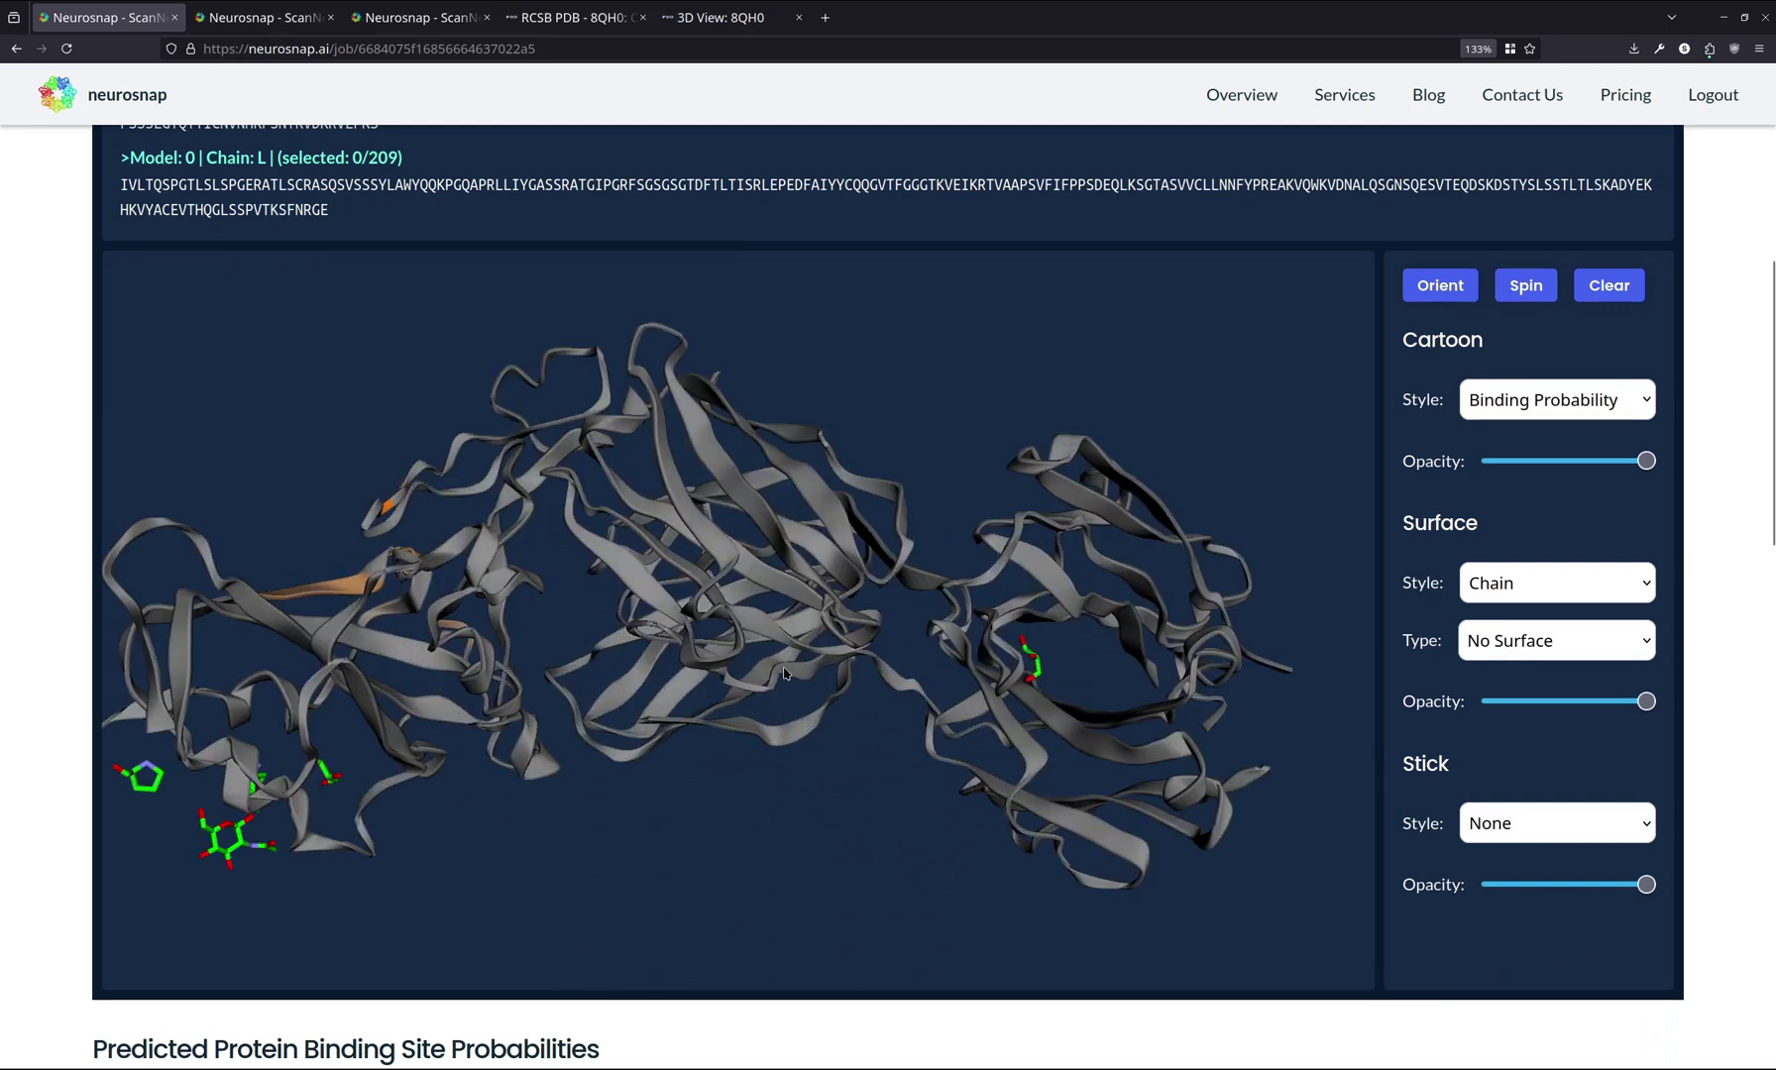
pyautogui.moveTo(516, 621); pyautogui.dragTo(913, 632)
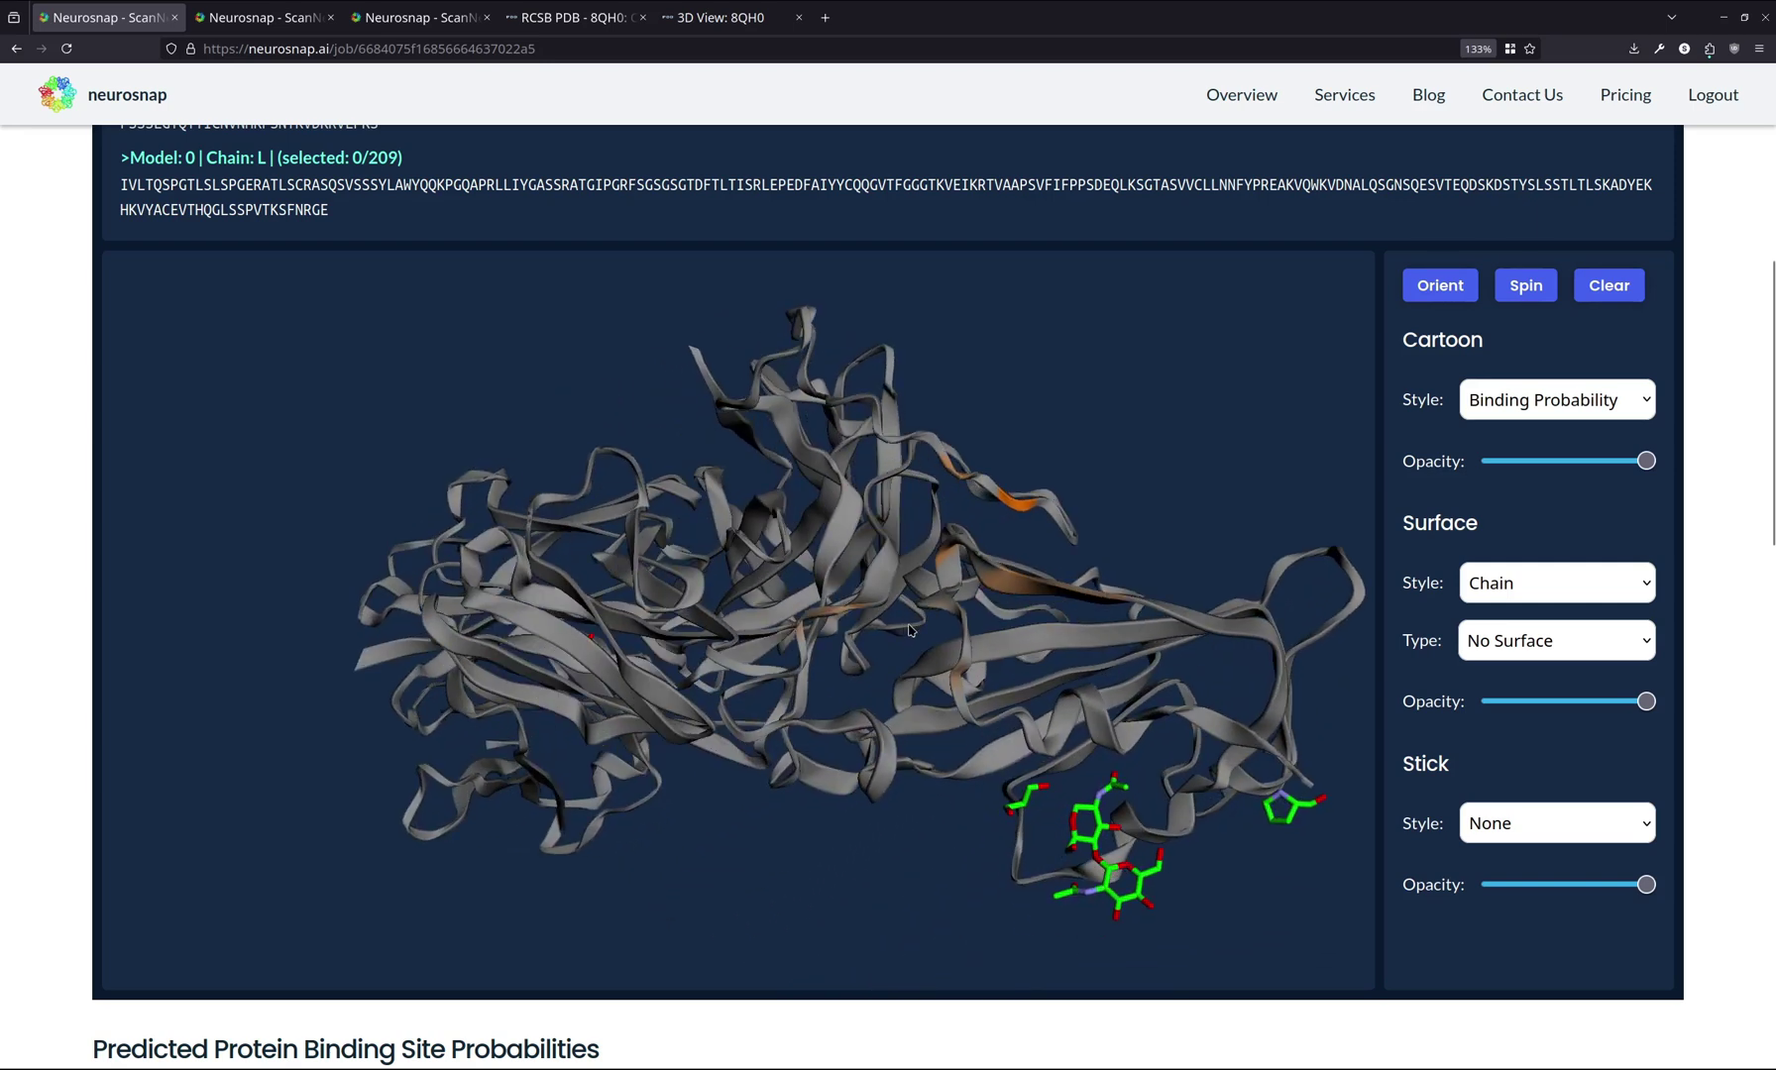
pyautogui.scroll(2, 1017, 567)
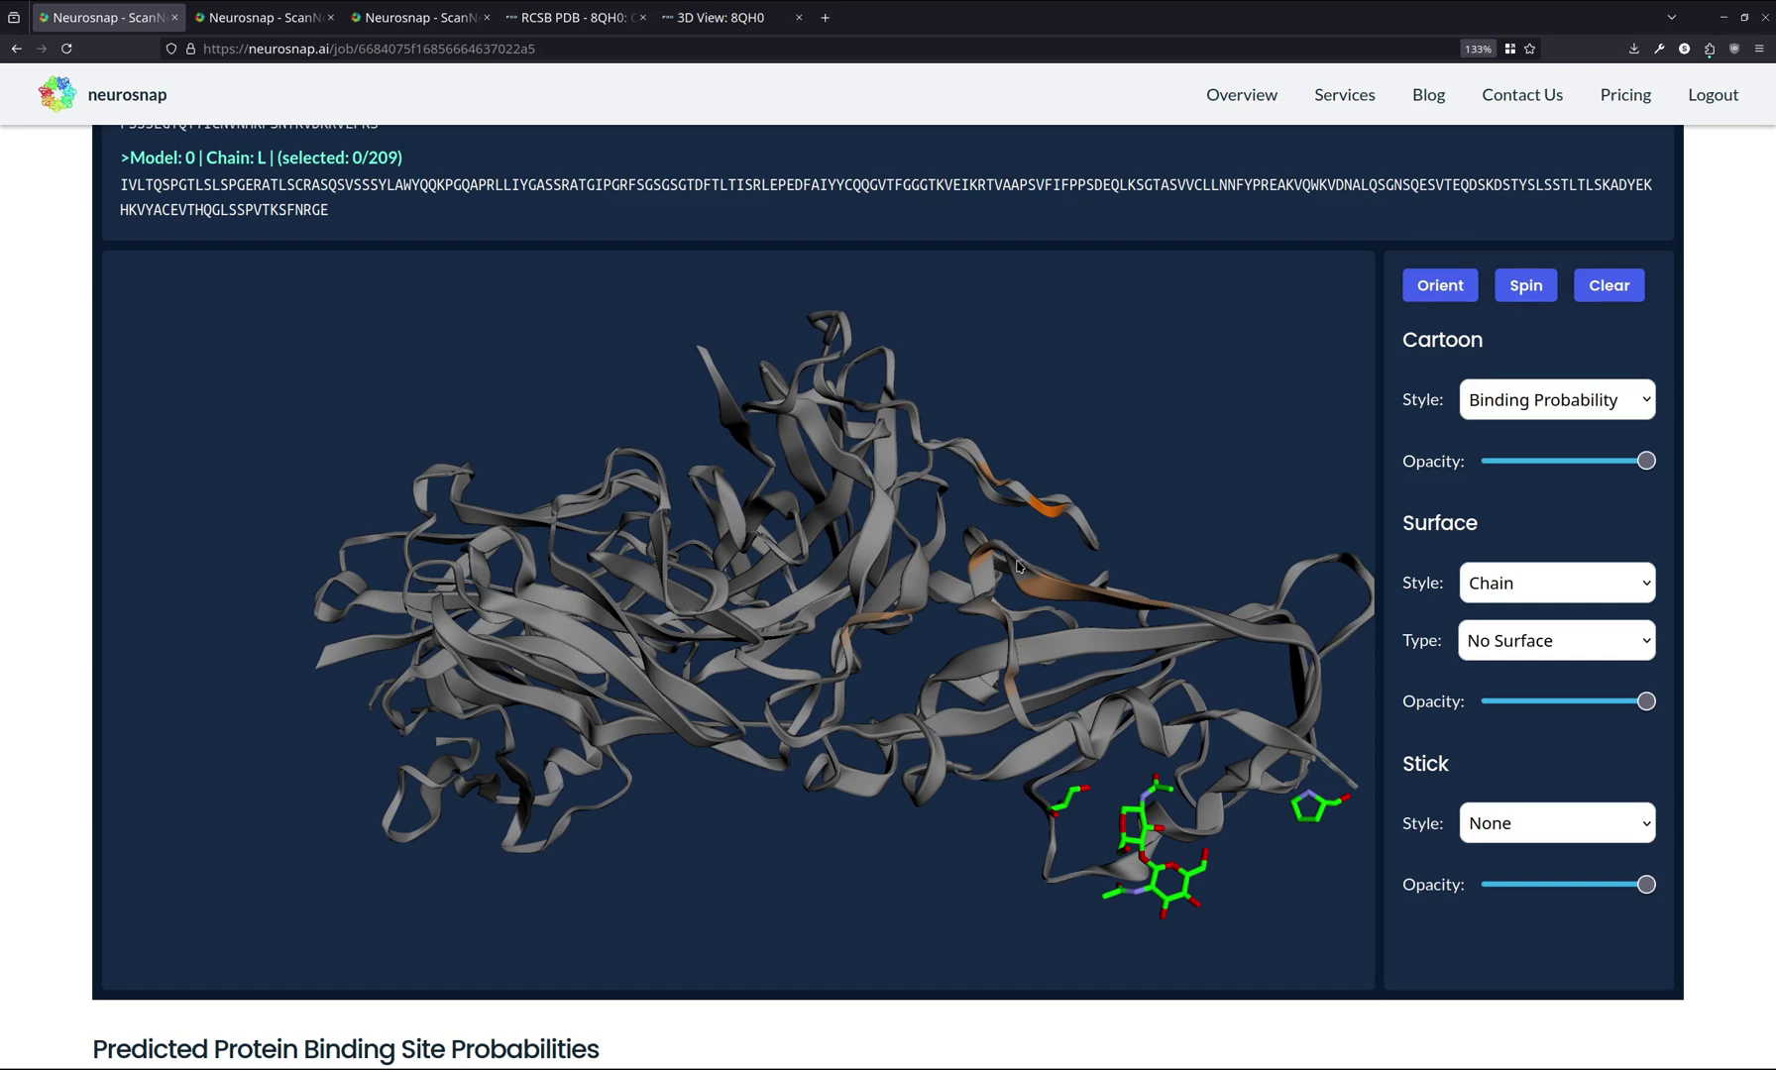
pyautogui.moveTo(1146, 560); pyautogui.dragTo(675, 602)
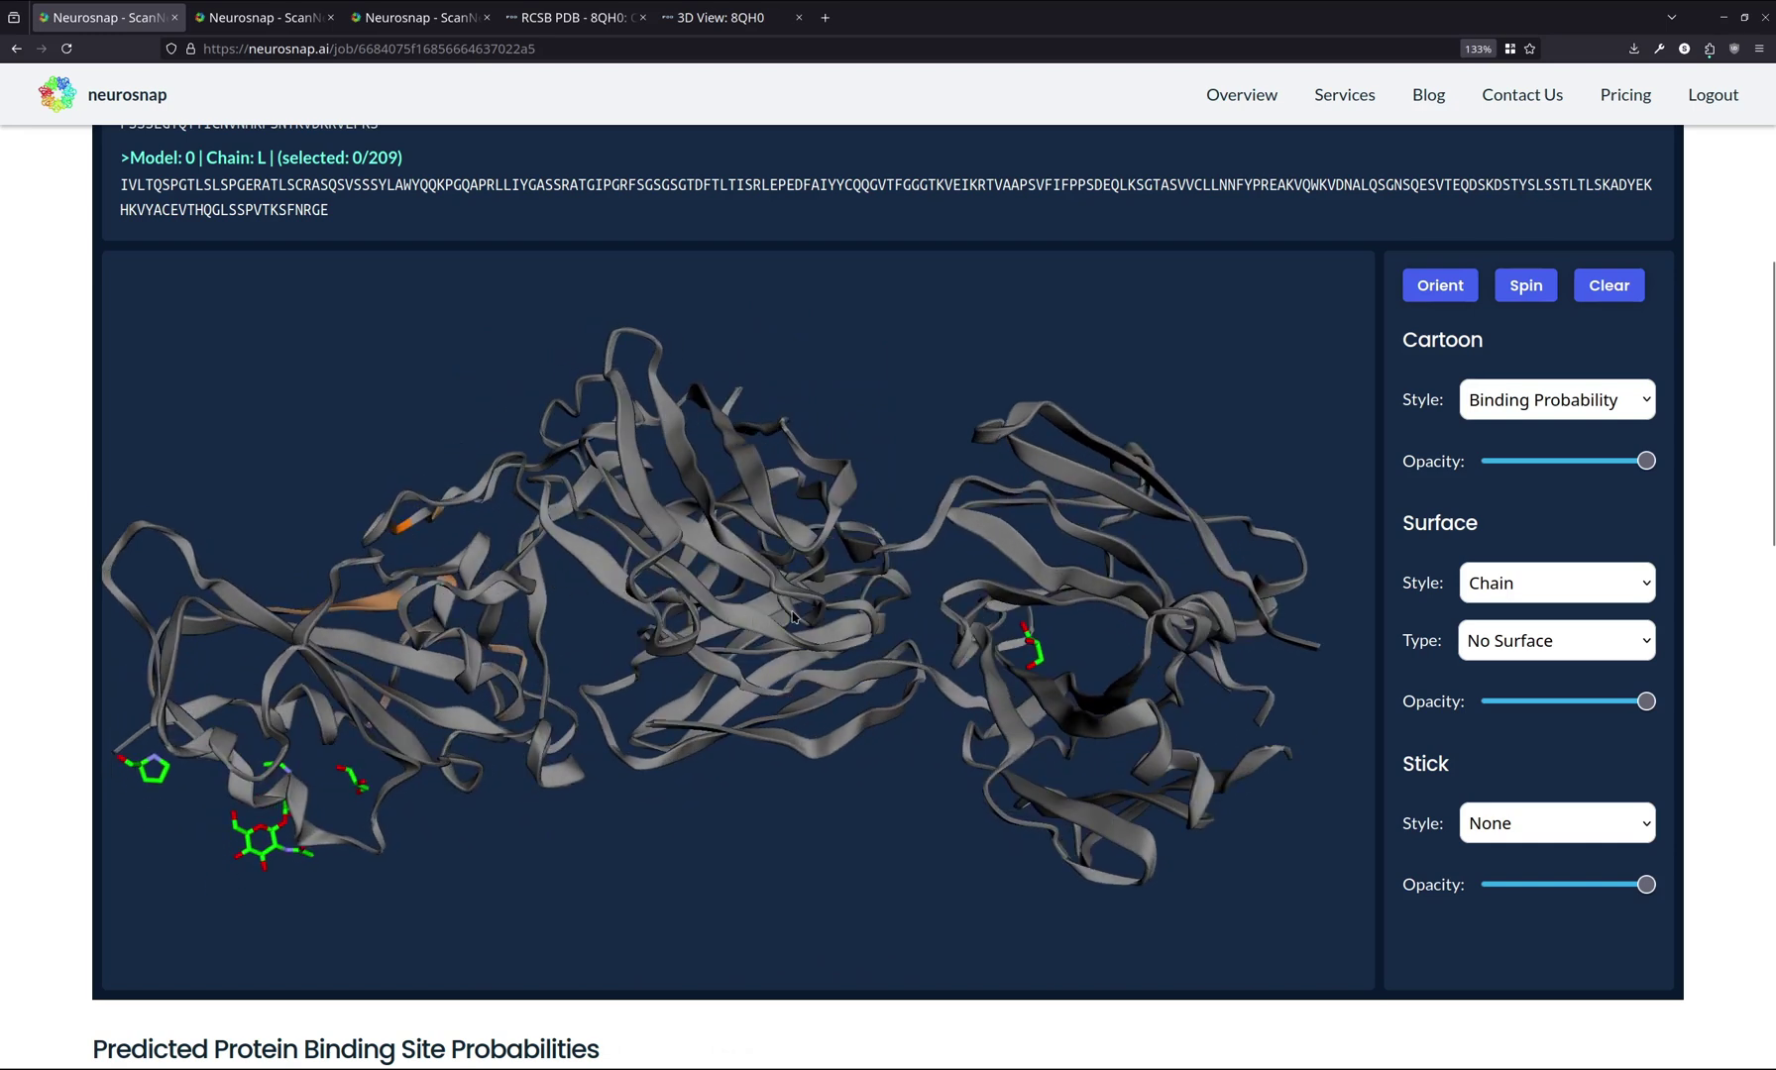
pyautogui.scroll(-1, 793, 617)
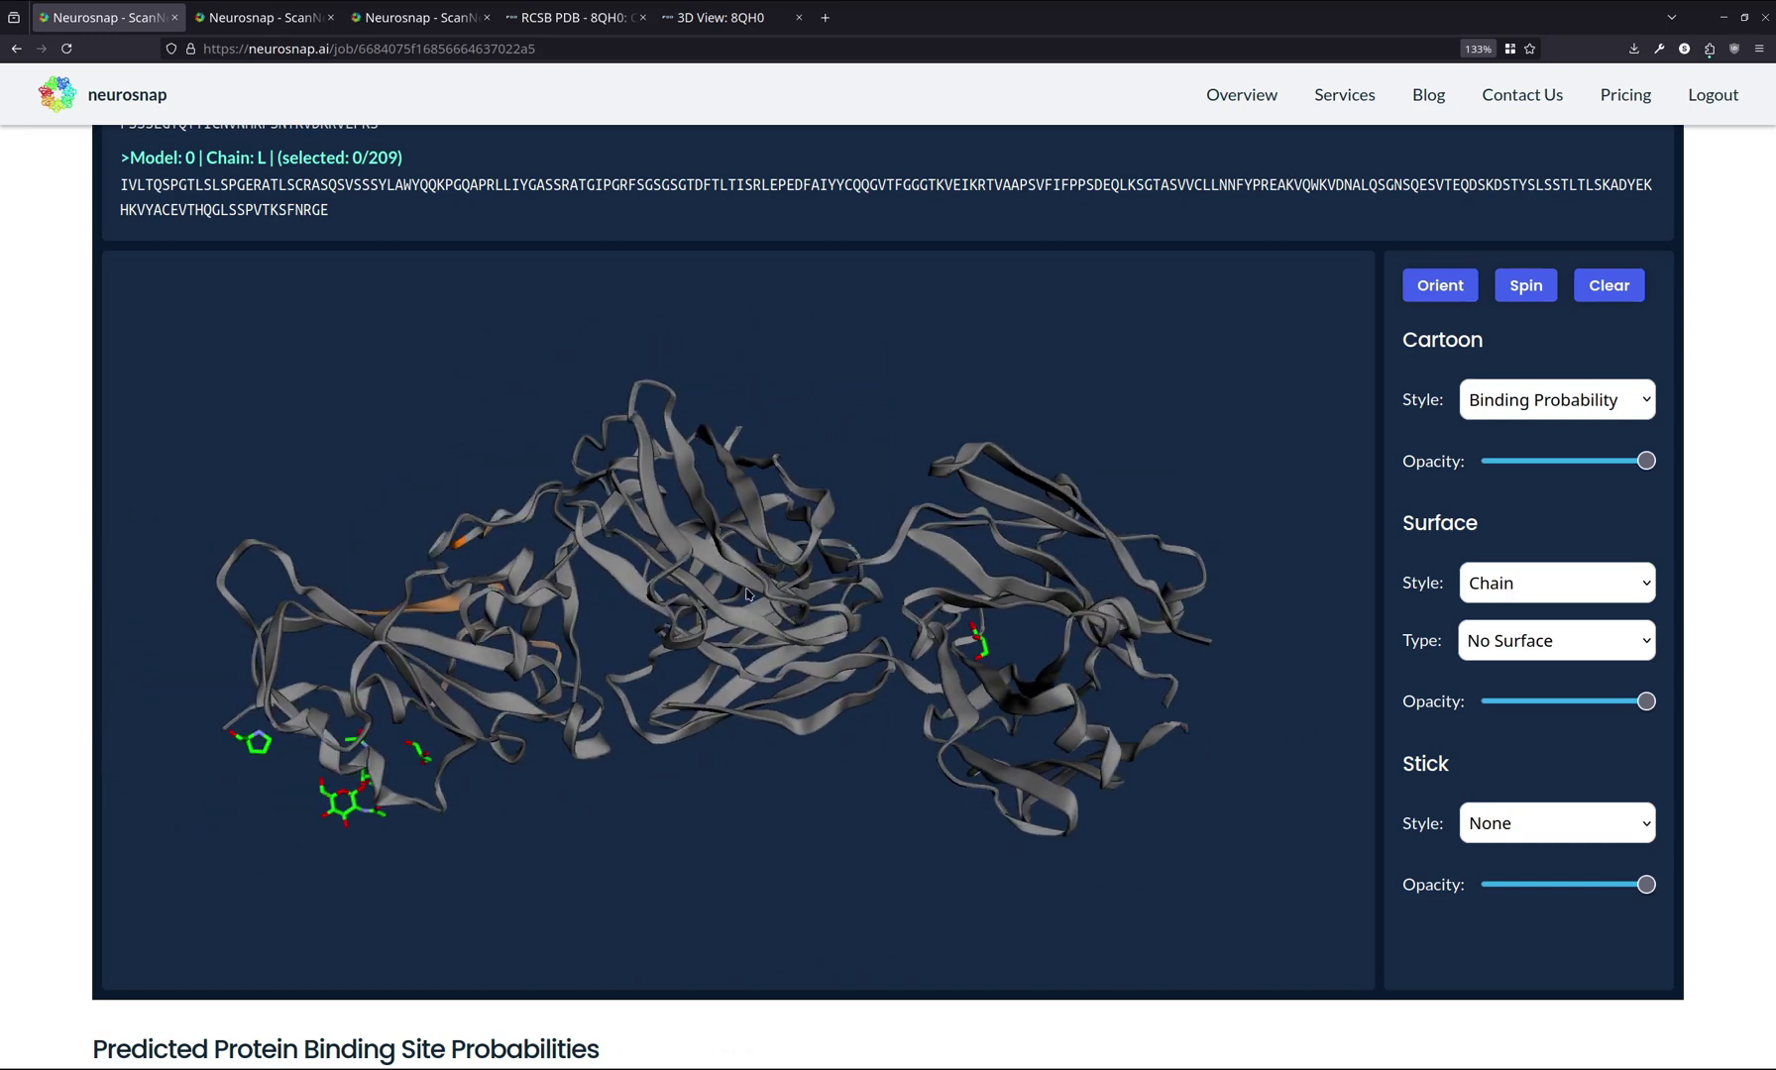
pyautogui.moveTo(748, 592); pyautogui.dragTo(1358, 530)
# Colour the 3D cartoon by chain and scroll down to the binding-site table
pyautogui.click(1573, 411)
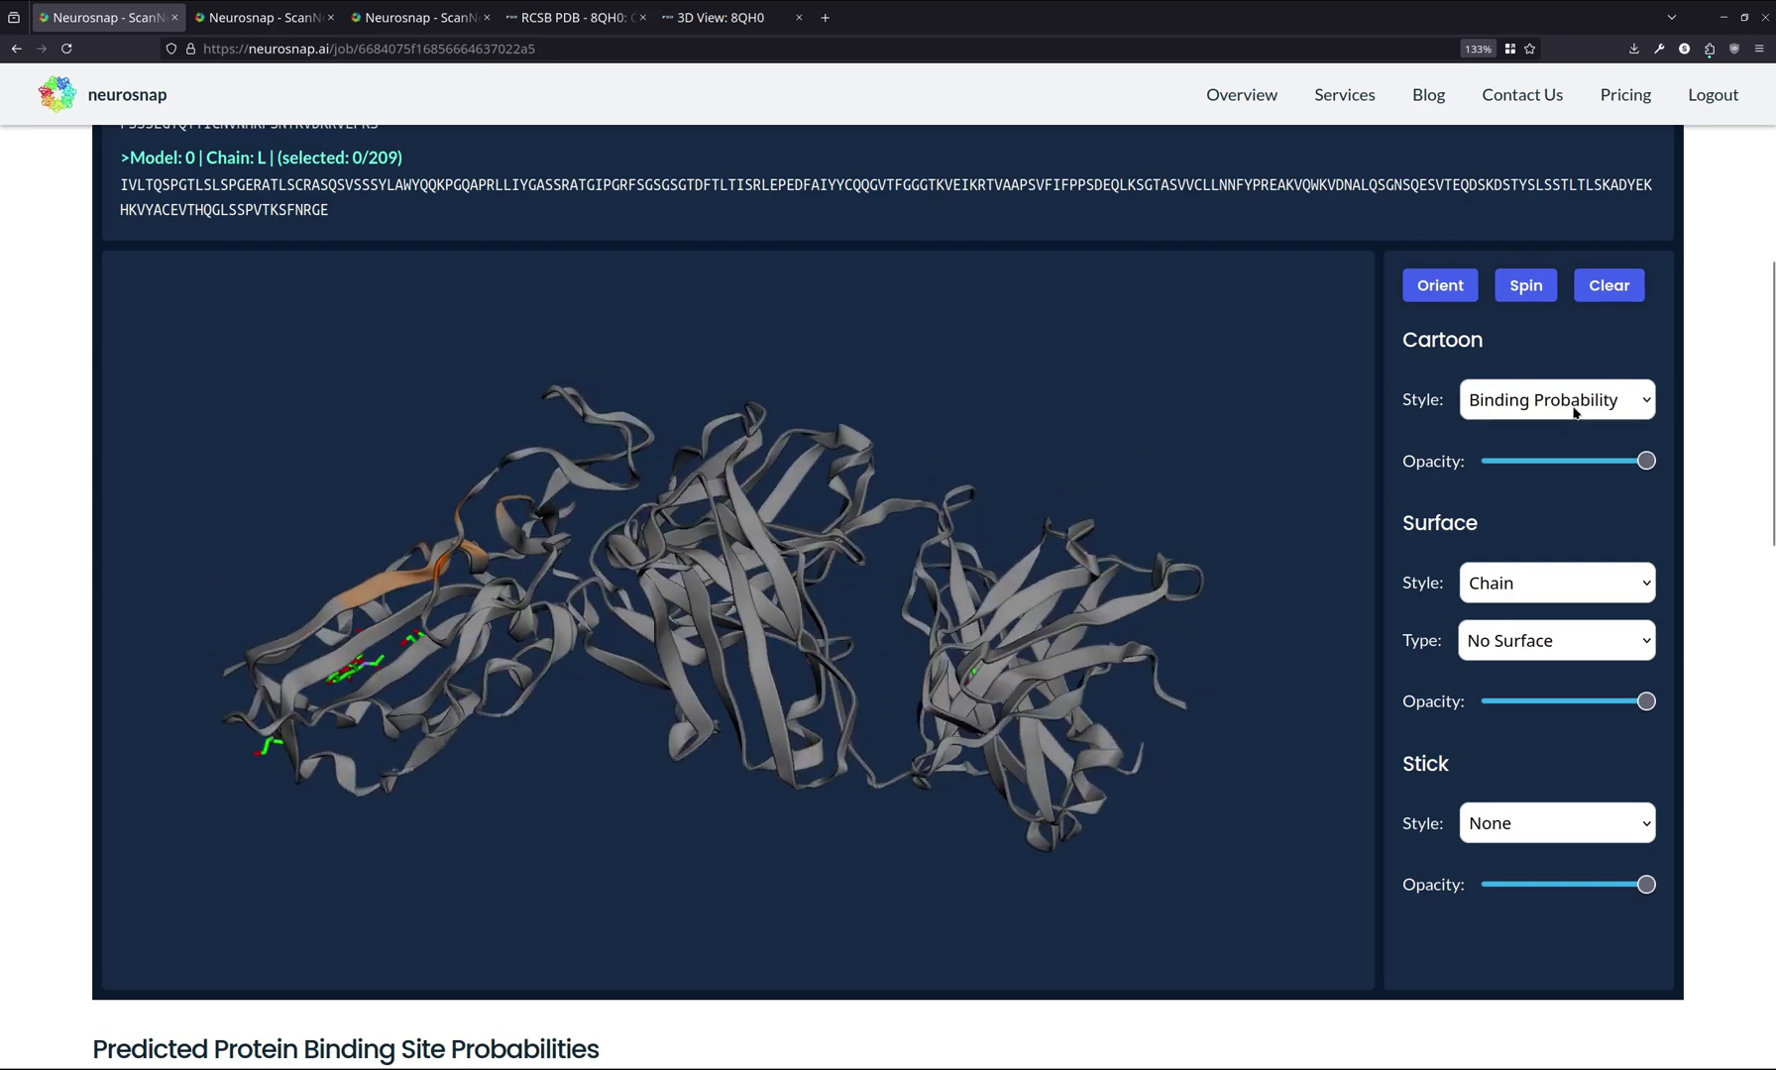
pyautogui.click(1561, 430)
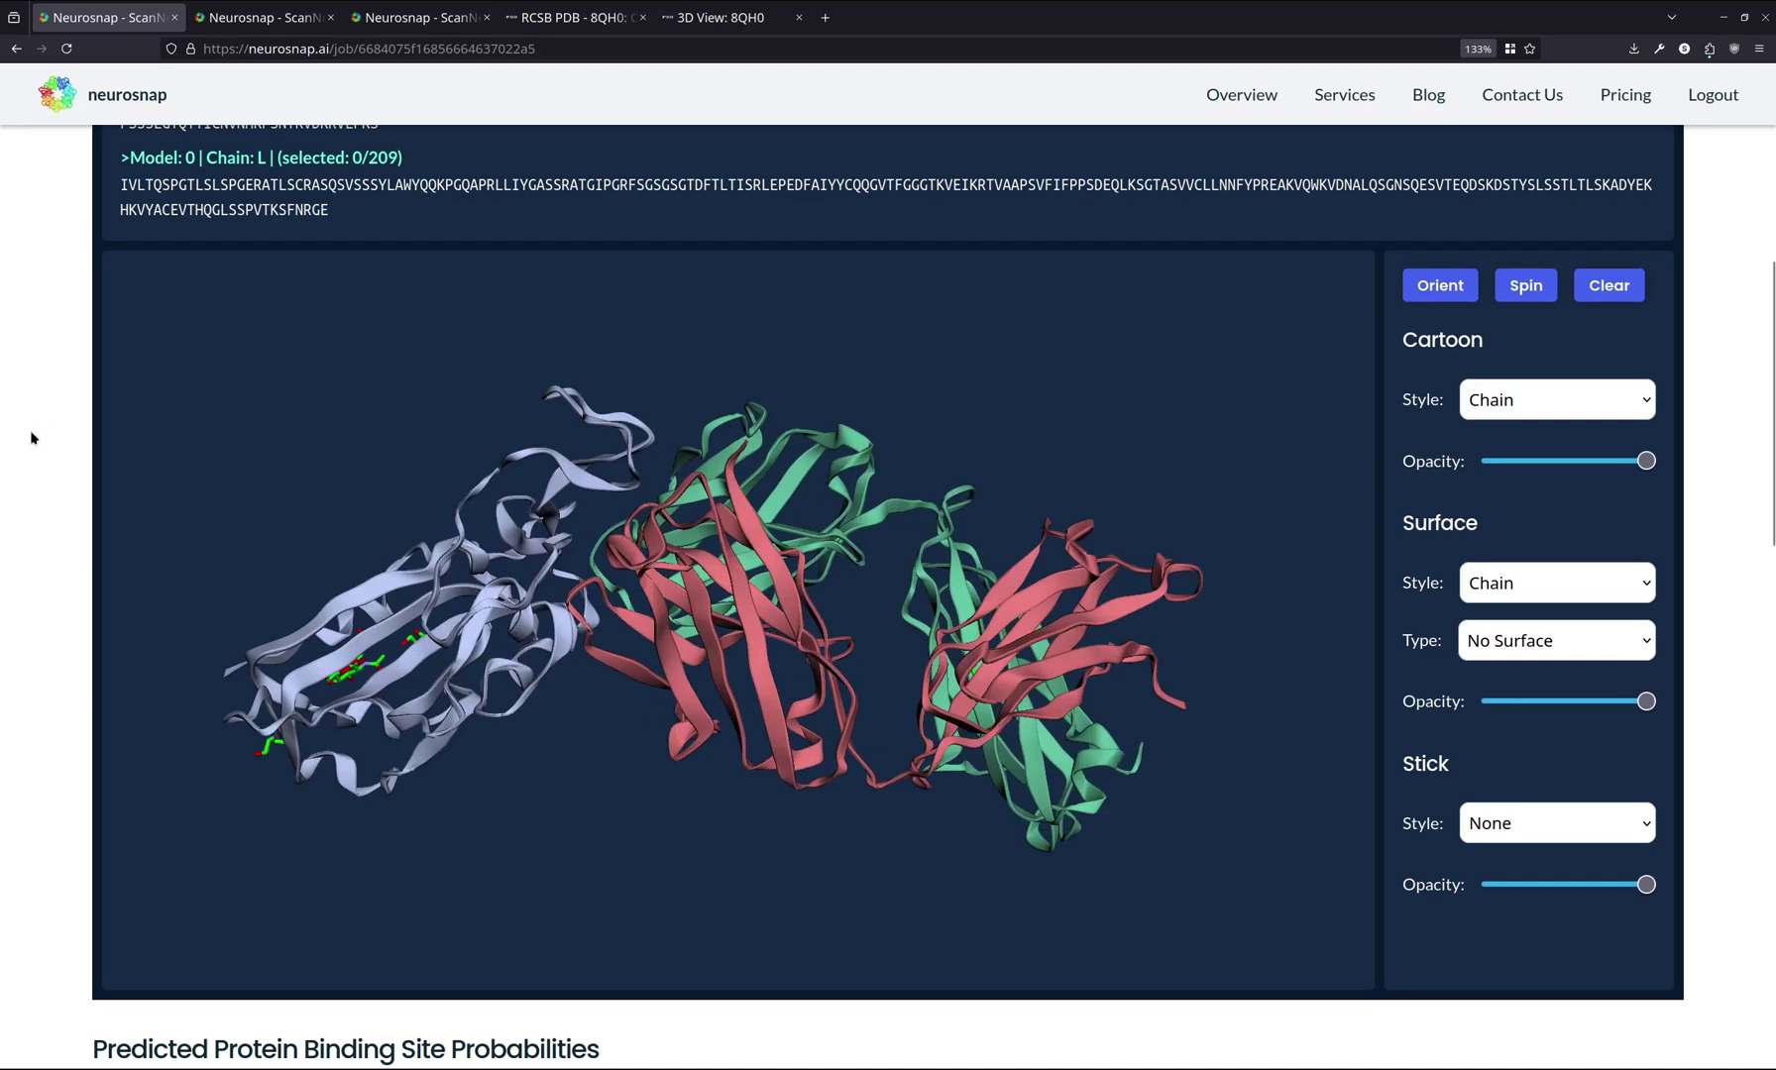
pyautogui.scroll(-4, 31, 442)
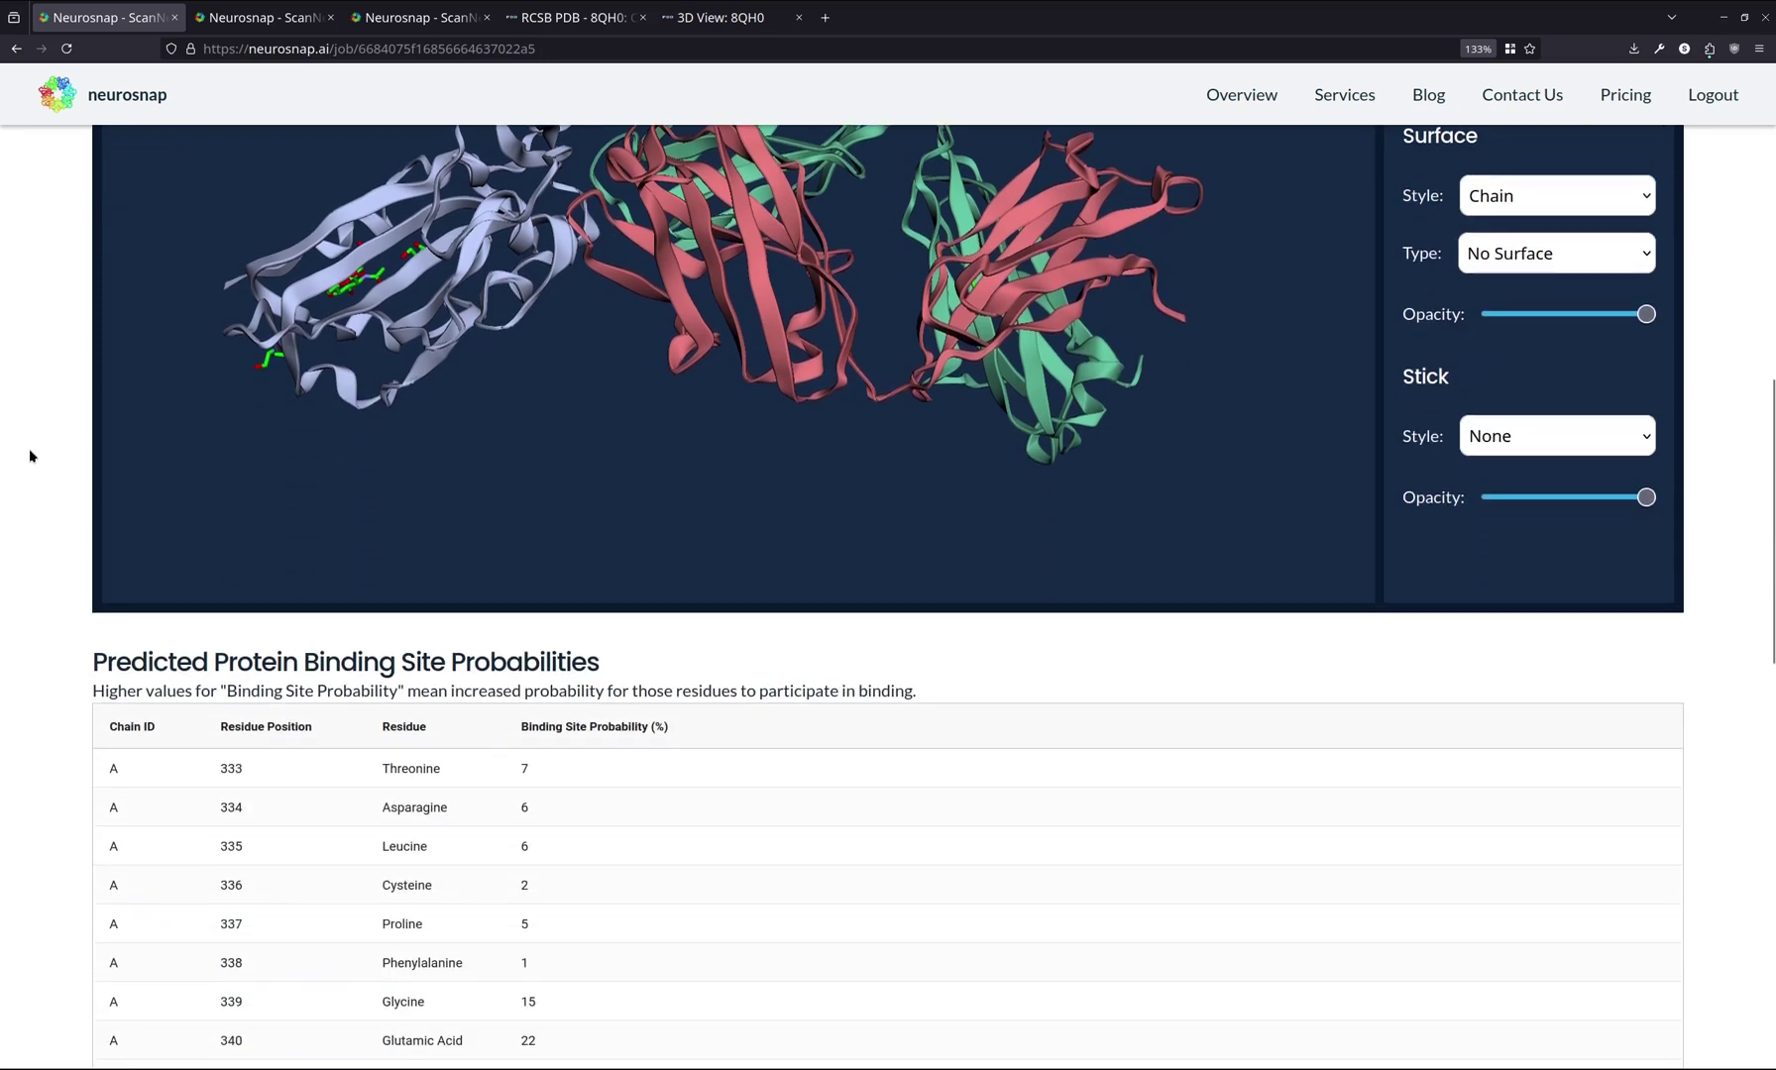
pyautogui.scroll(-3, 31, 456)
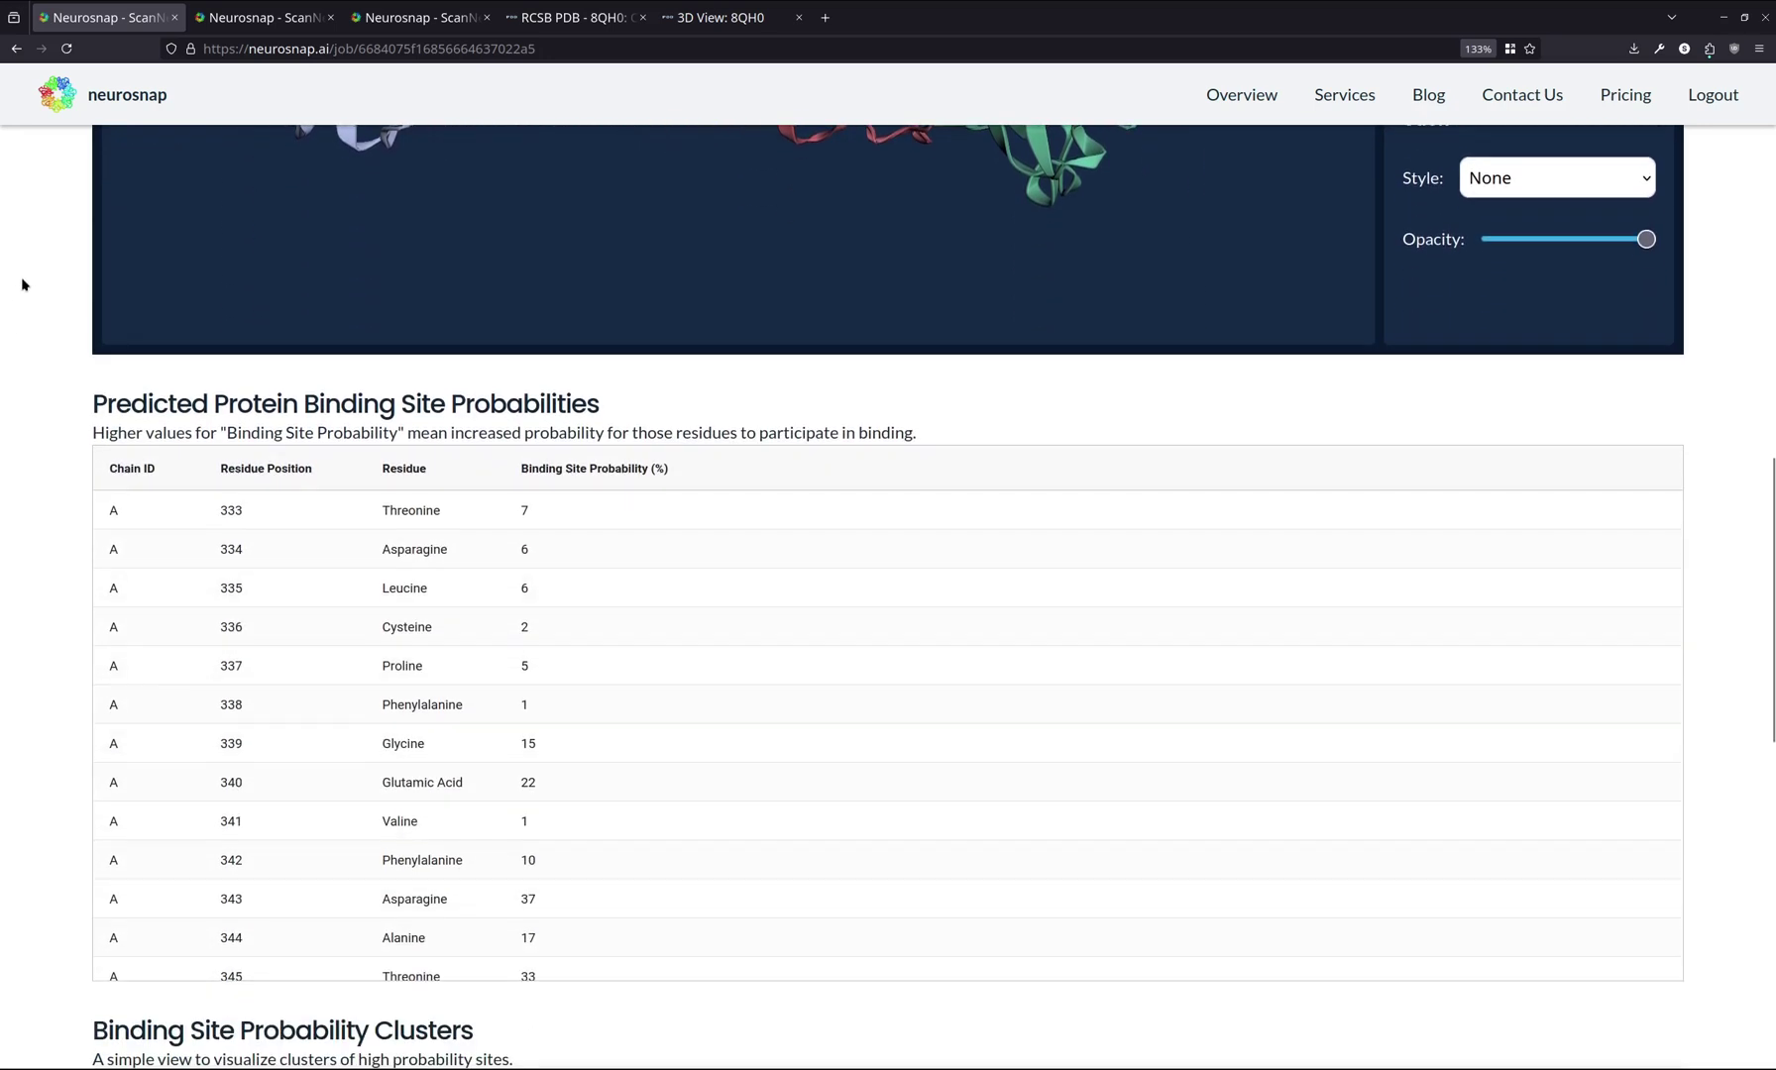
pyautogui.scroll(-1, 3, 382)
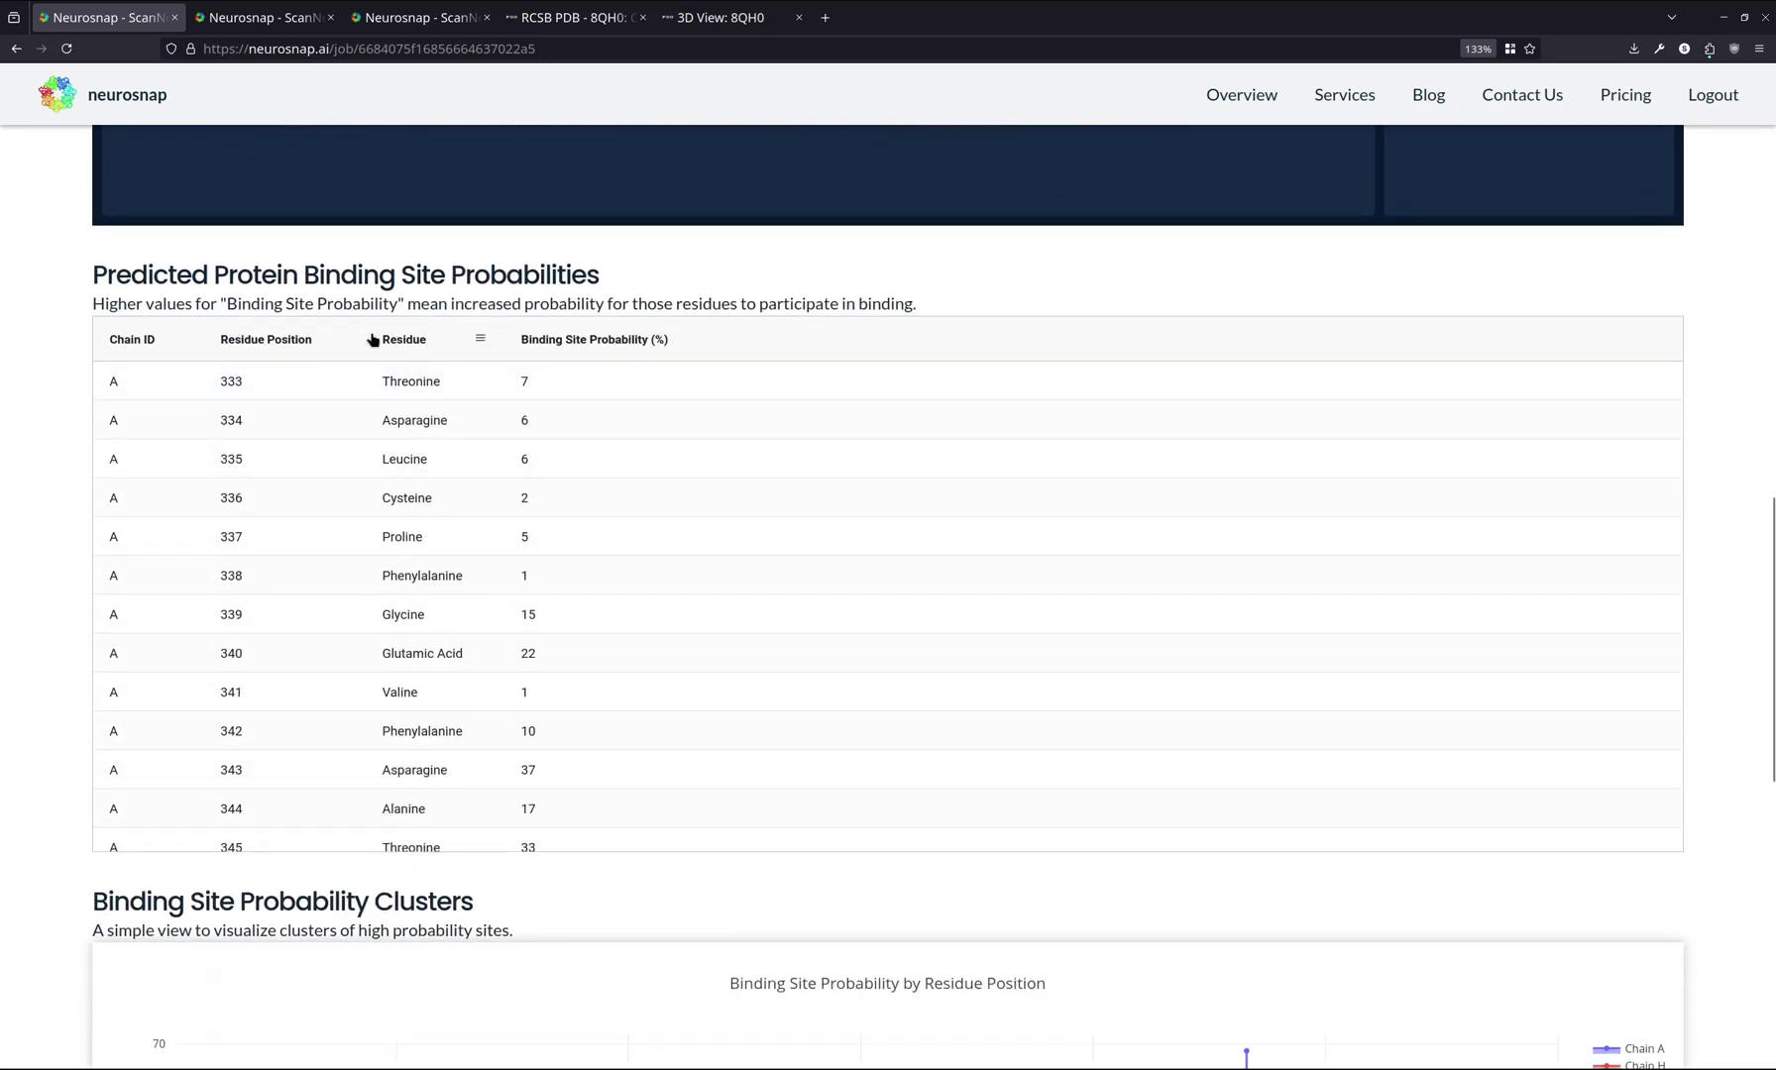
# Sort the table by probability descending, picking out top-ranked Arginine 466 at 68%
pyautogui.click(575, 342)
pyautogui.click(575, 341)
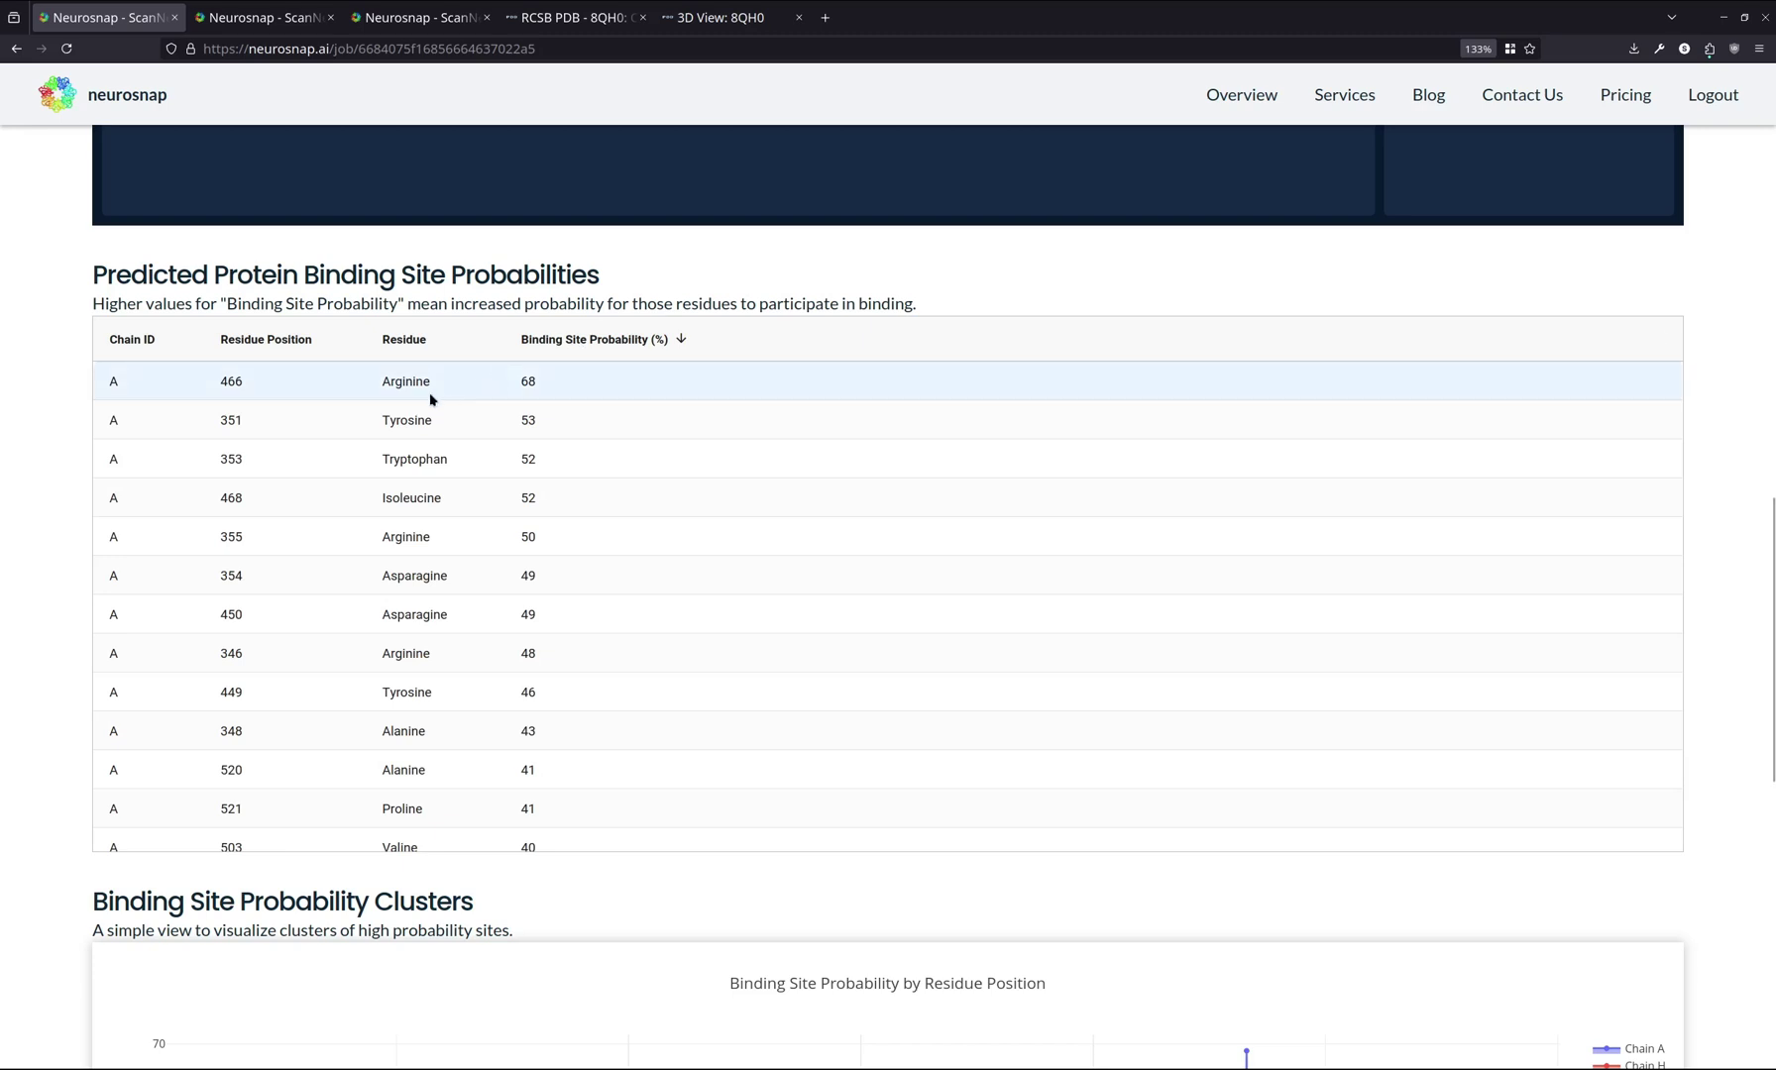
pyautogui.doubleClick(230, 385)
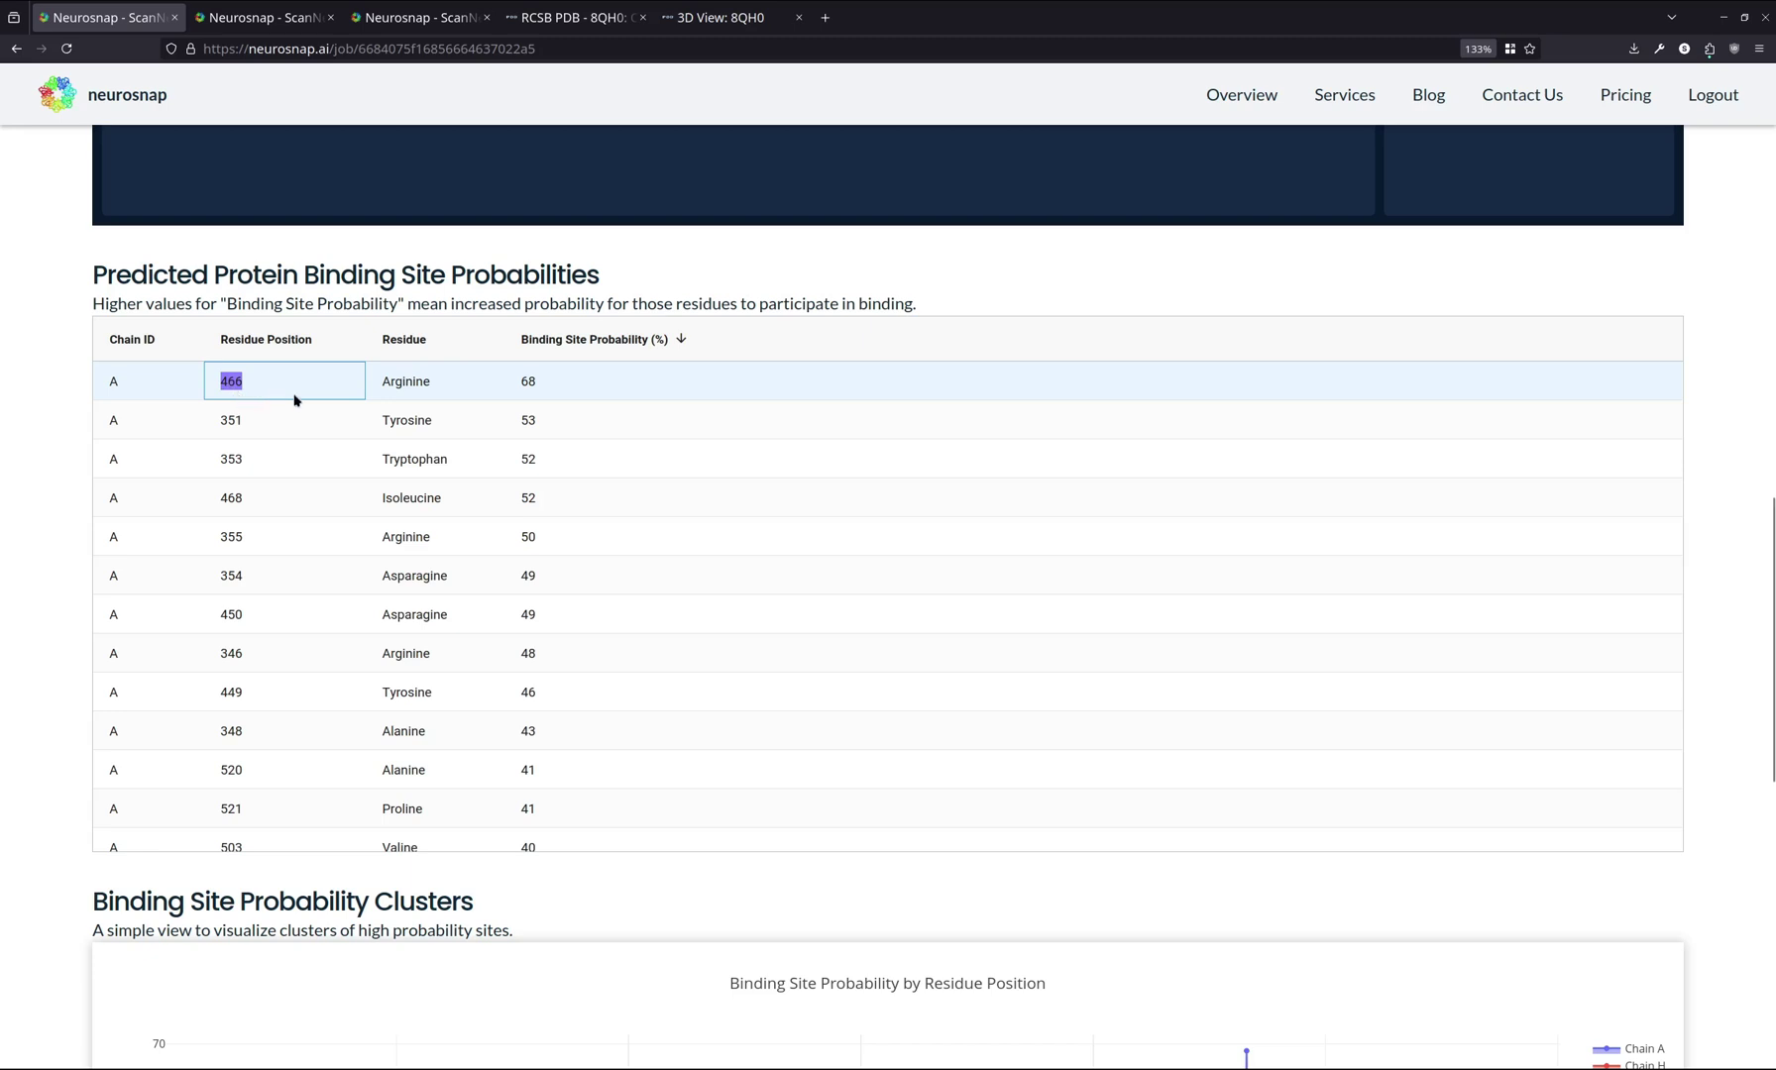
pyautogui.doubleClick(406, 390)
pyautogui.click(541, 401)
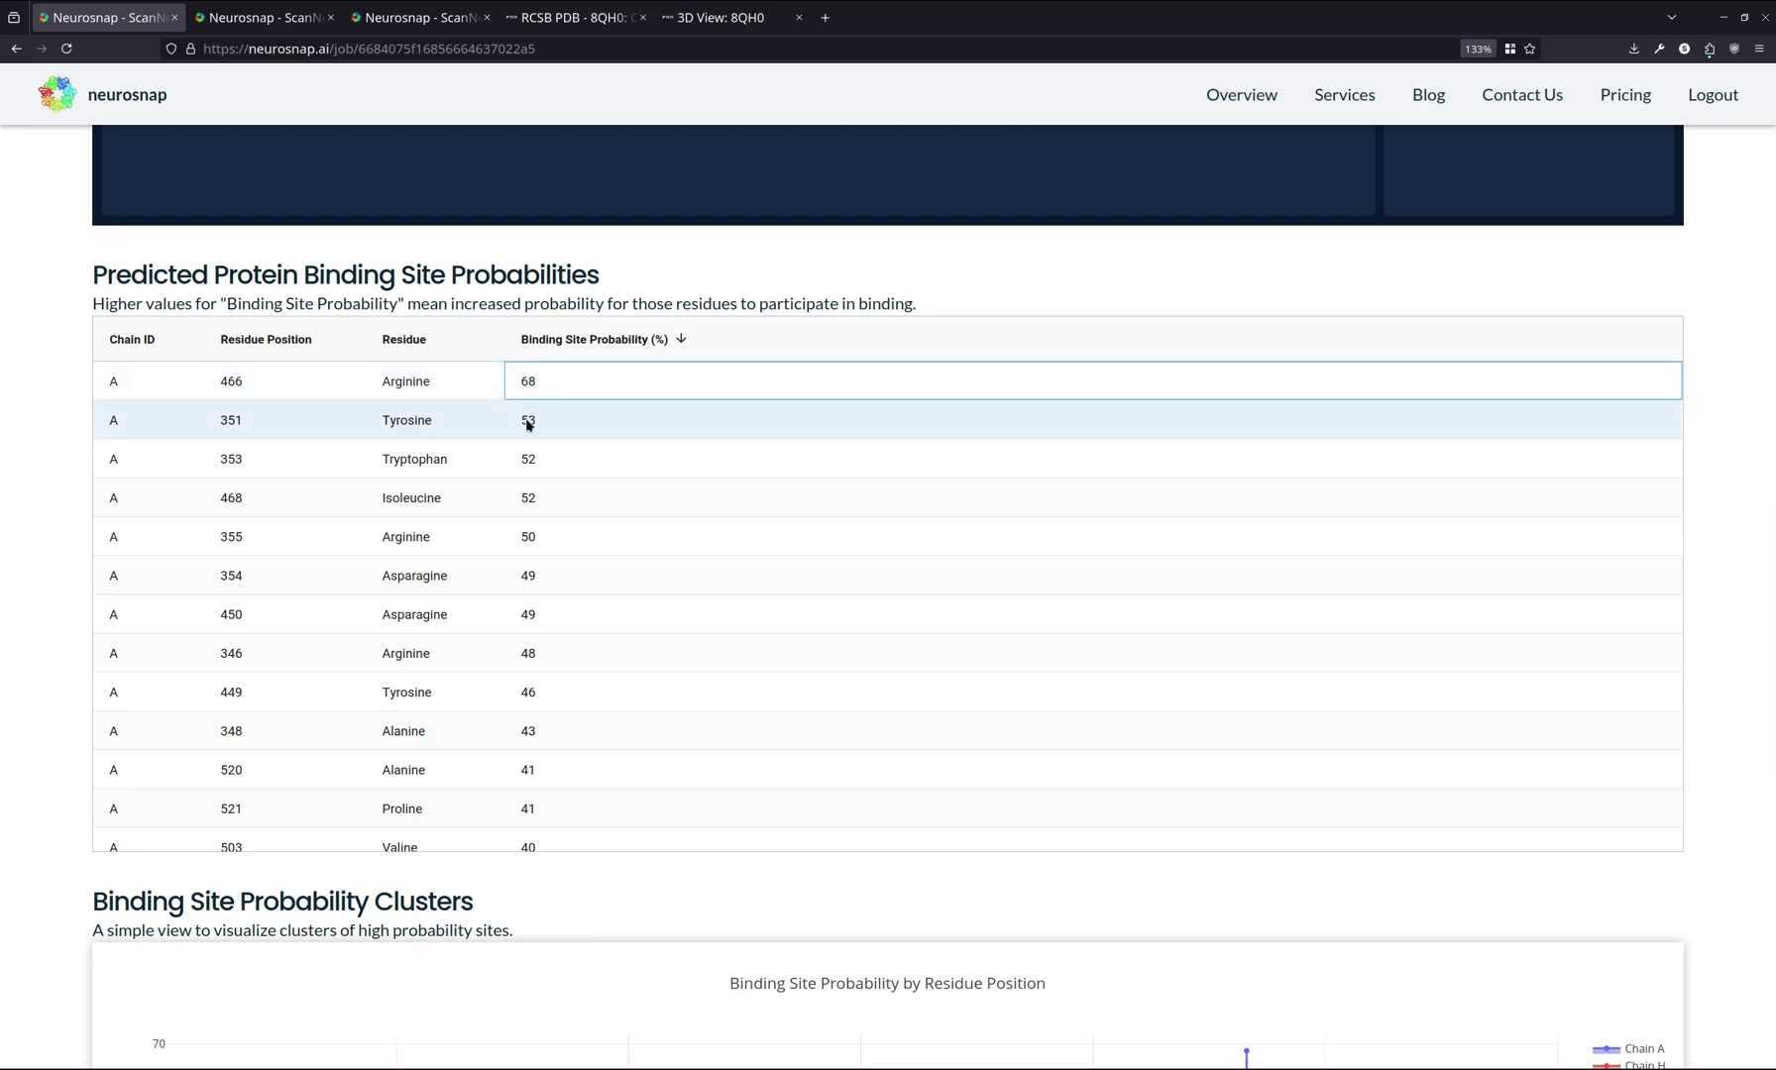
pyautogui.click(166, 385)
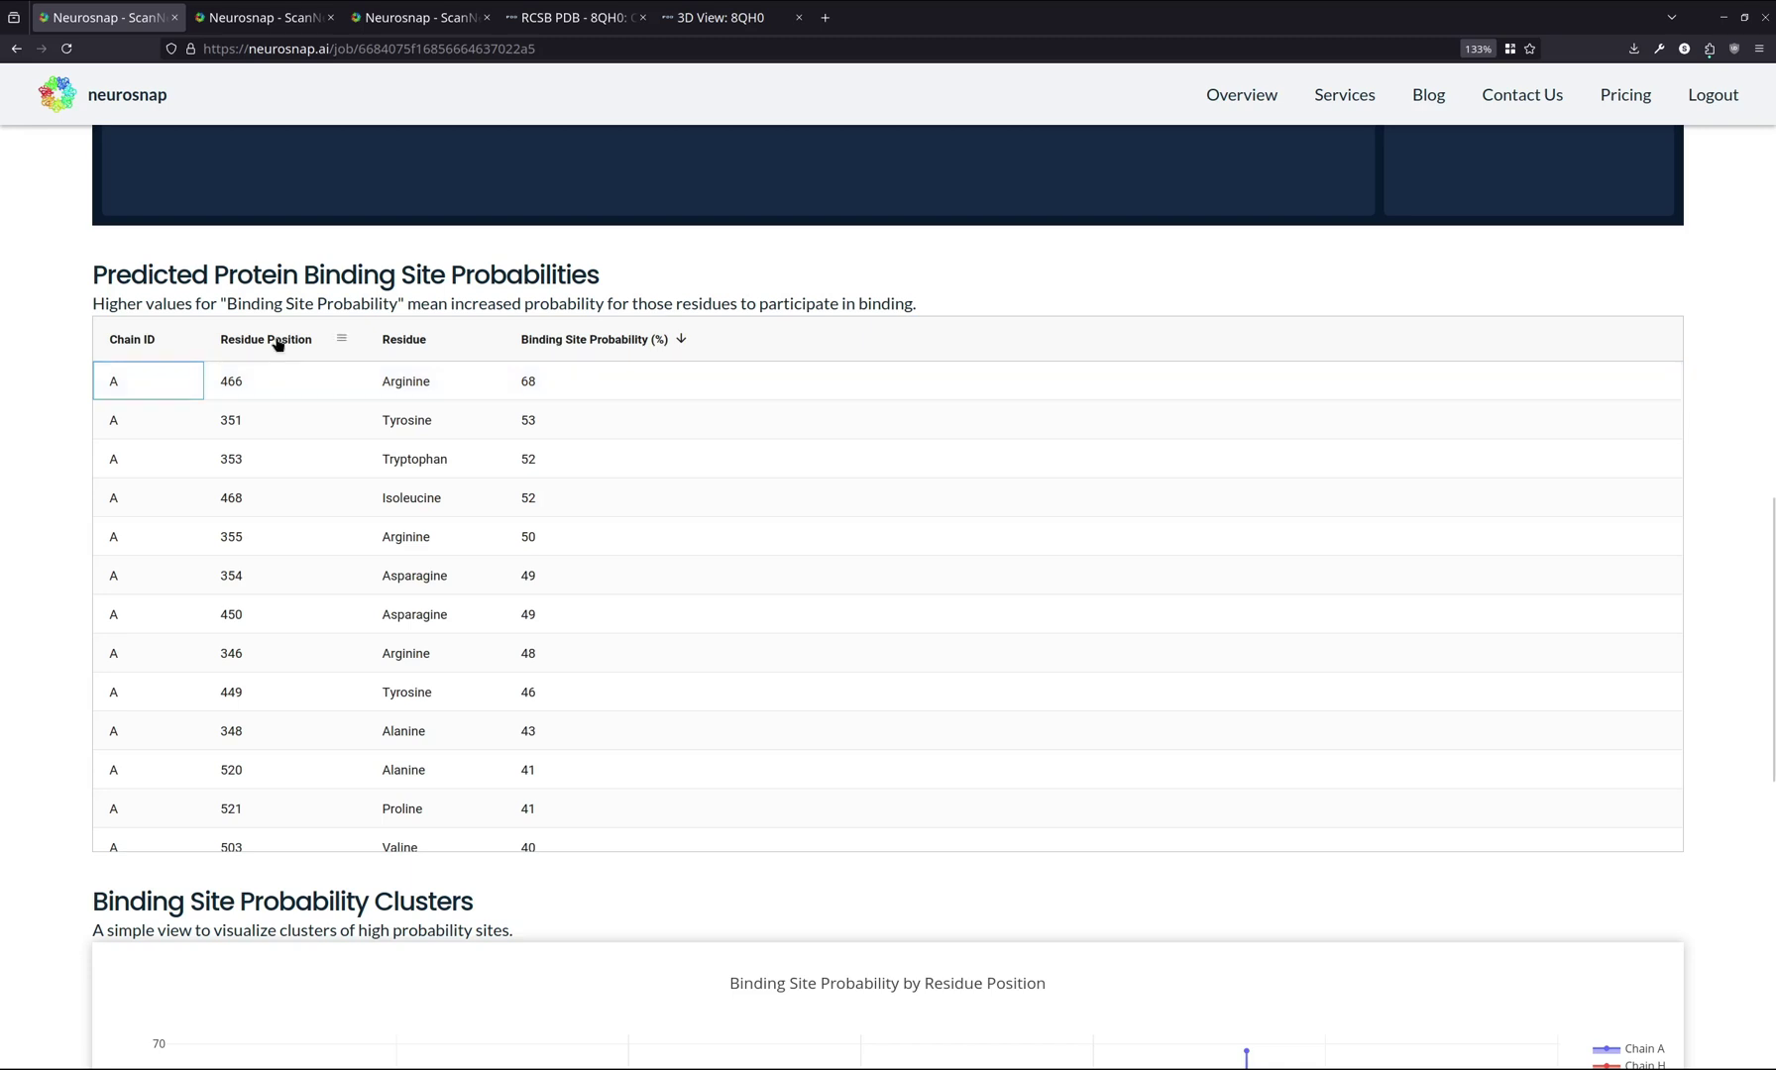
pyautogui.click(254, 393)
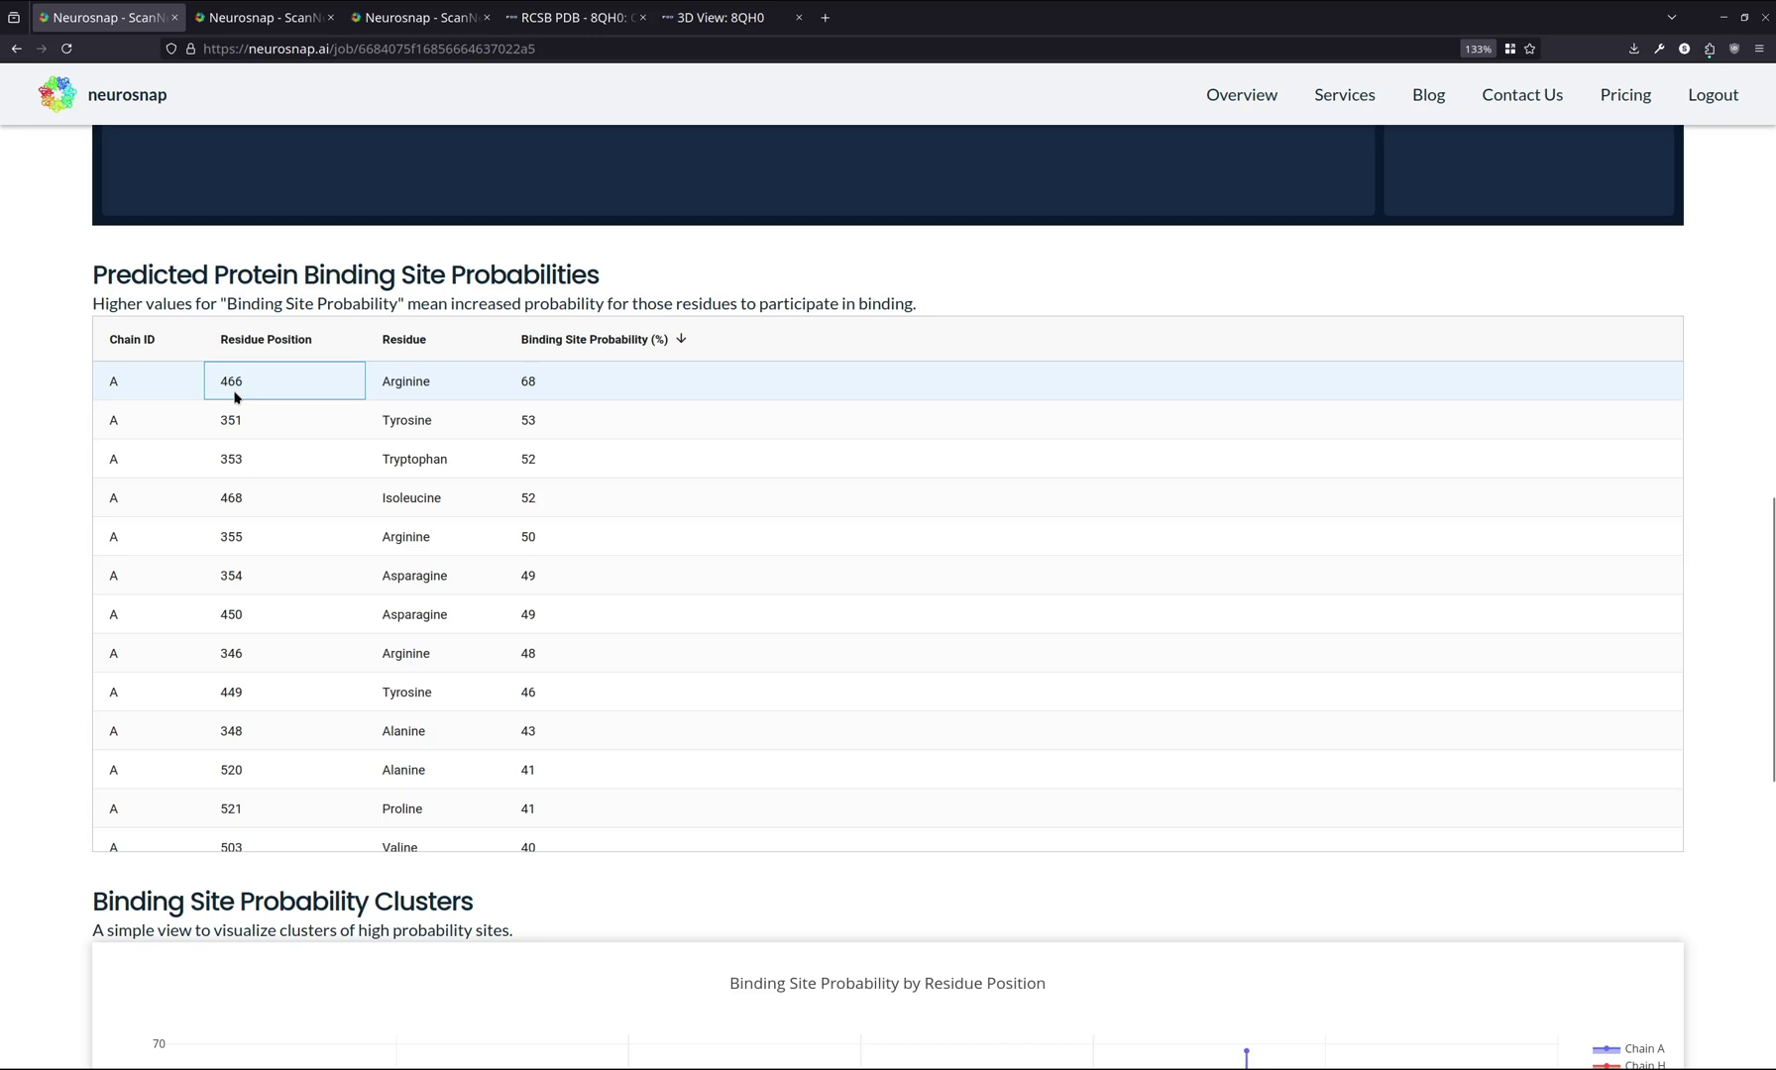
pyautogui.click(227, 546)
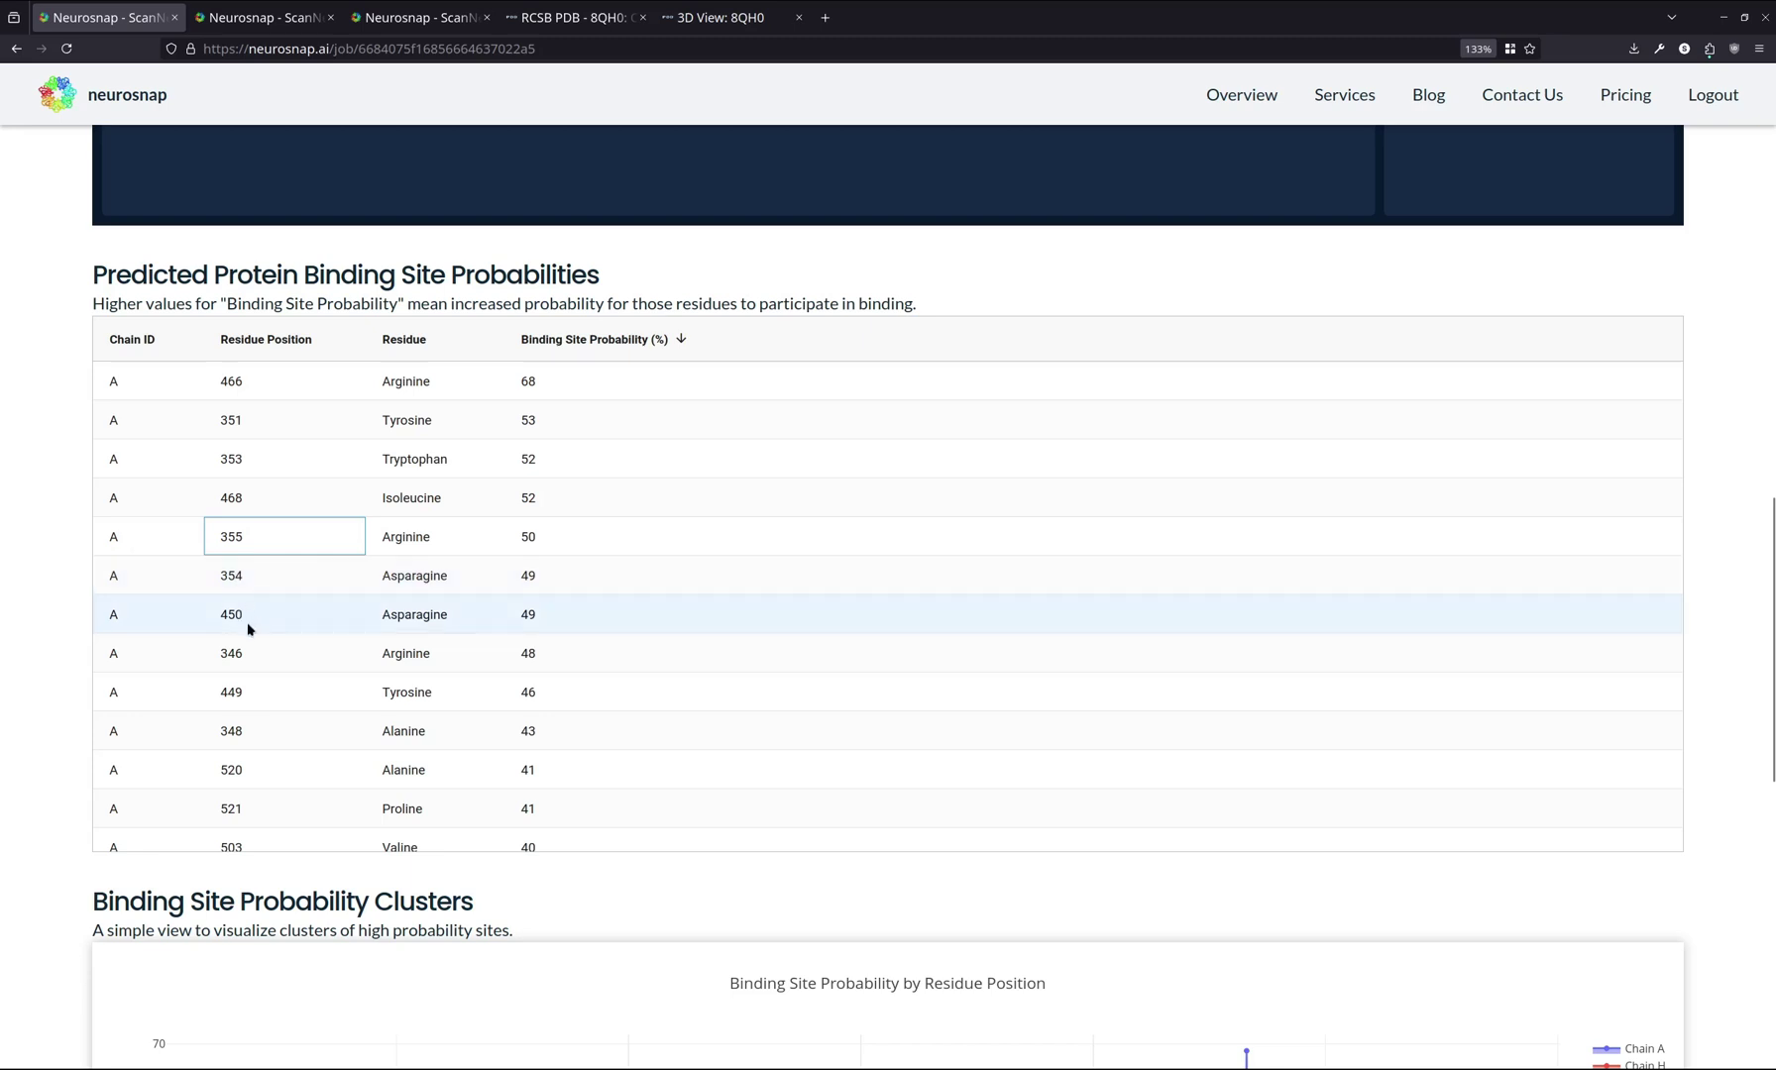
pyautogui.click(246, 464)
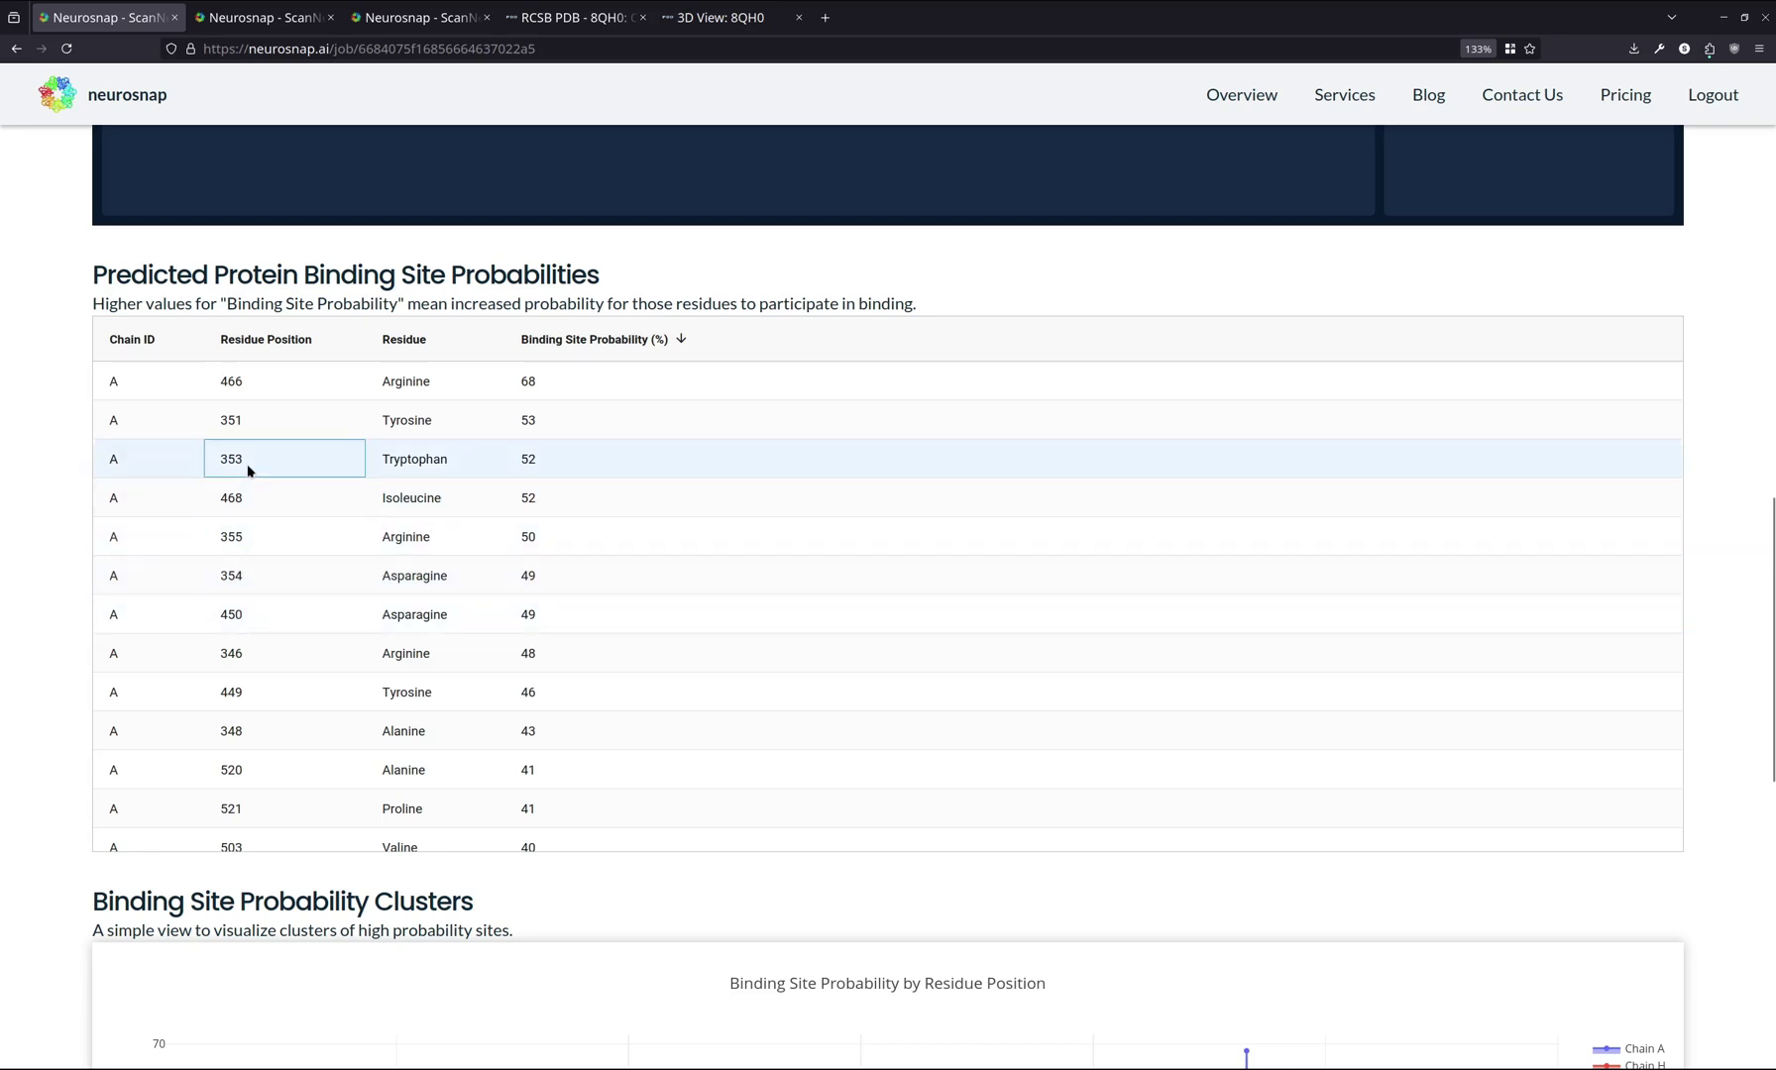
pyautogui.doubleClick(239, 426)
pyautogui.doubleClick(232, 532)
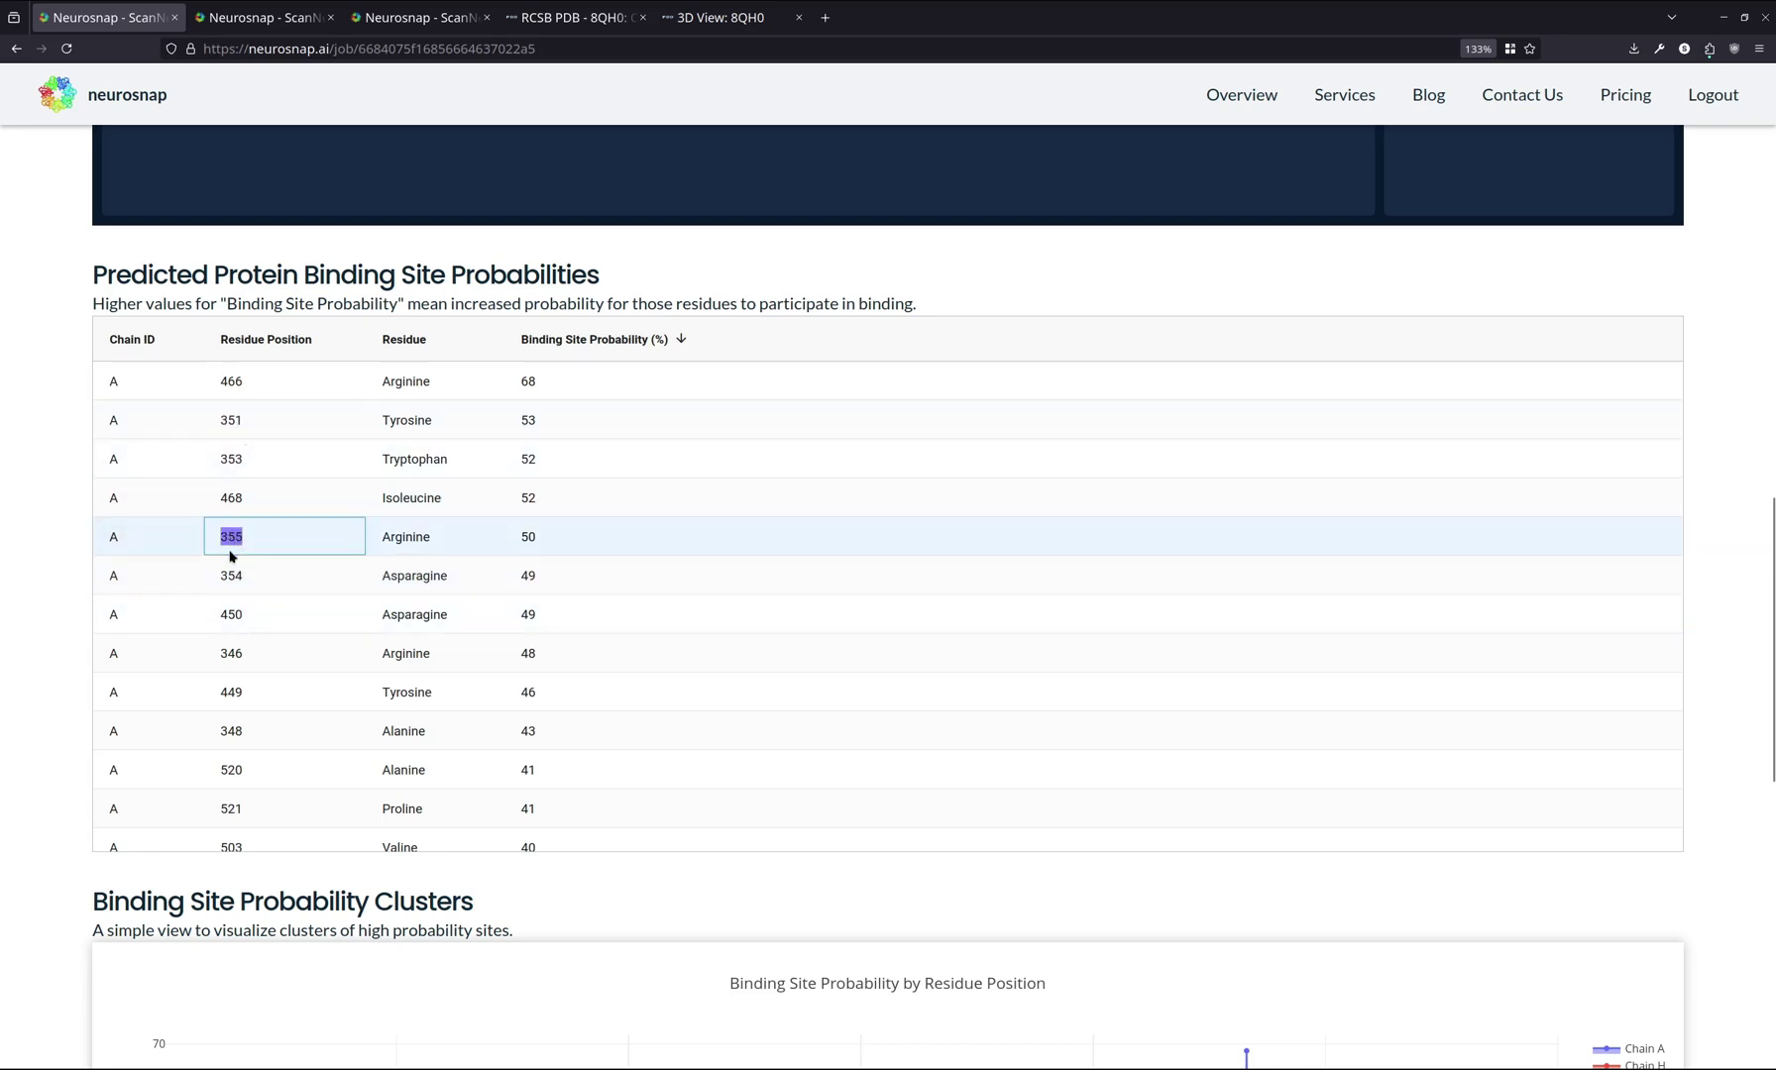
pyautogui.doubleClick(230, 575)
pyautogui.doubleClick(232, 537)
pyautogui.click(255, 432)
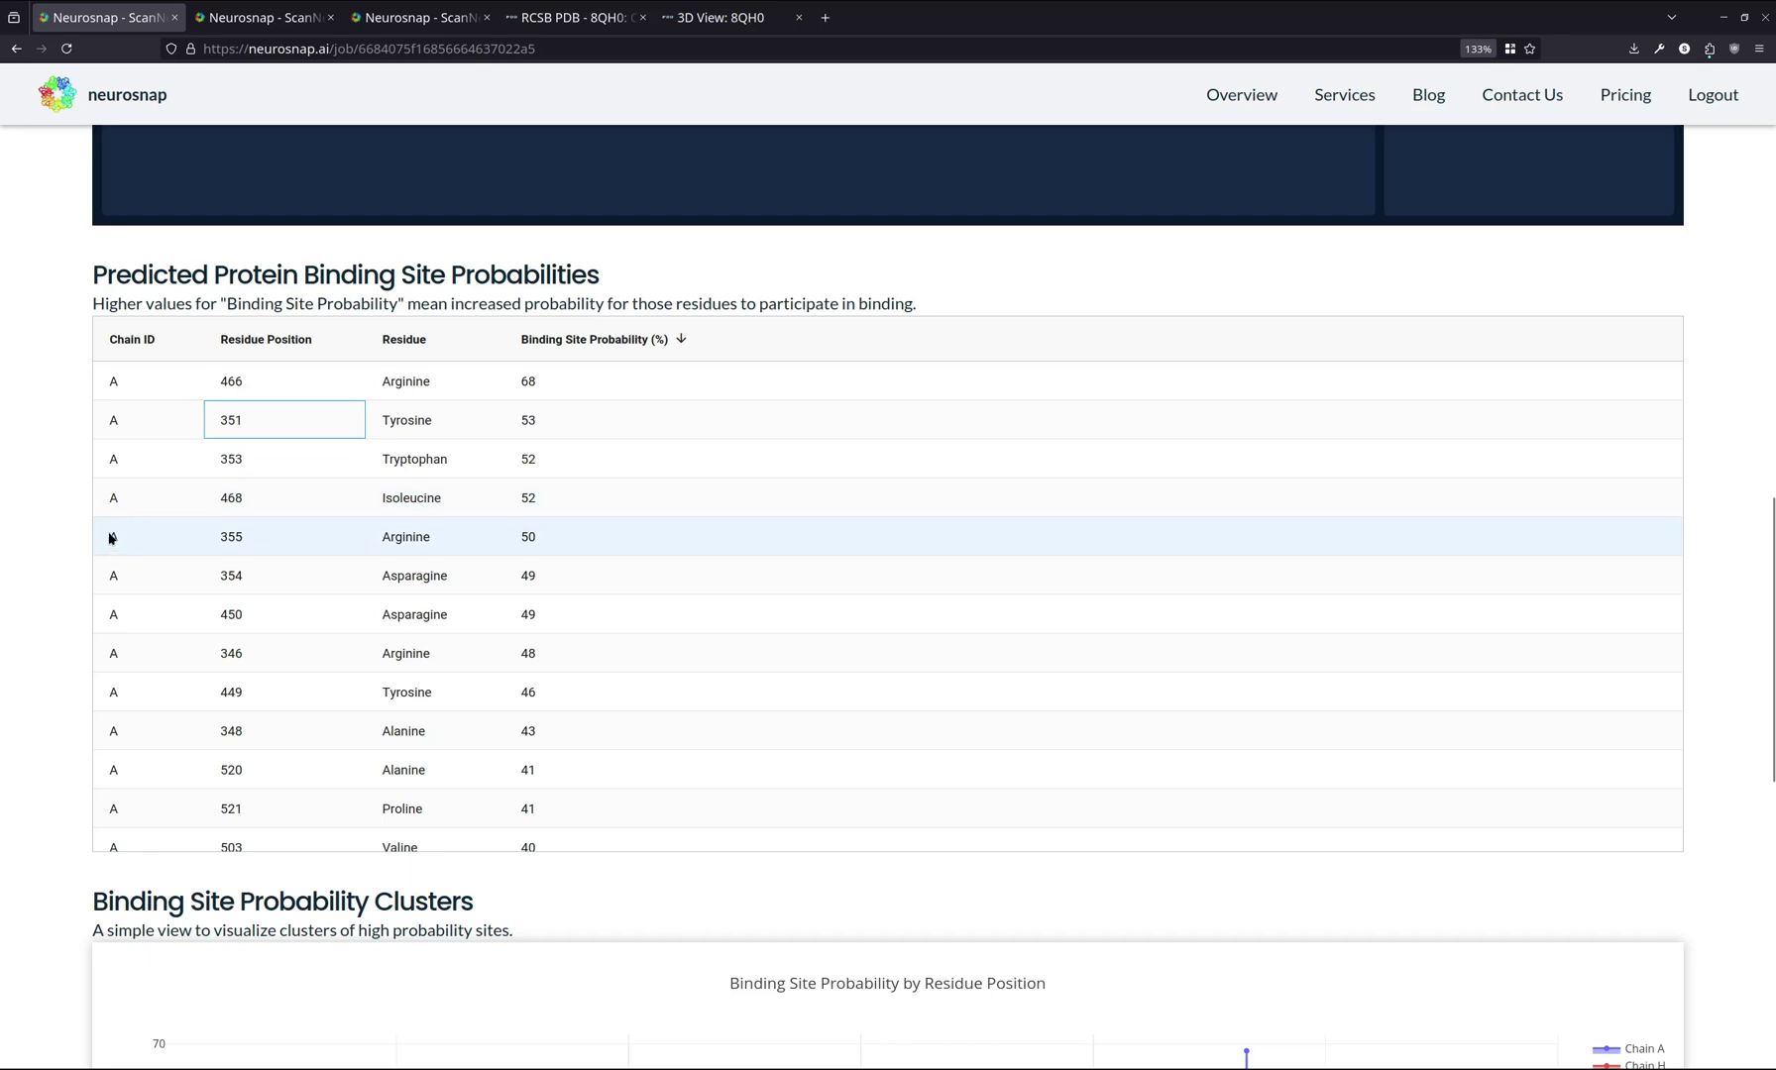
# Switch the cartoon colouring from Chain to Binding Probability, showing orange patches on grey chains
pyautogui.scroll(5, 30, 546)
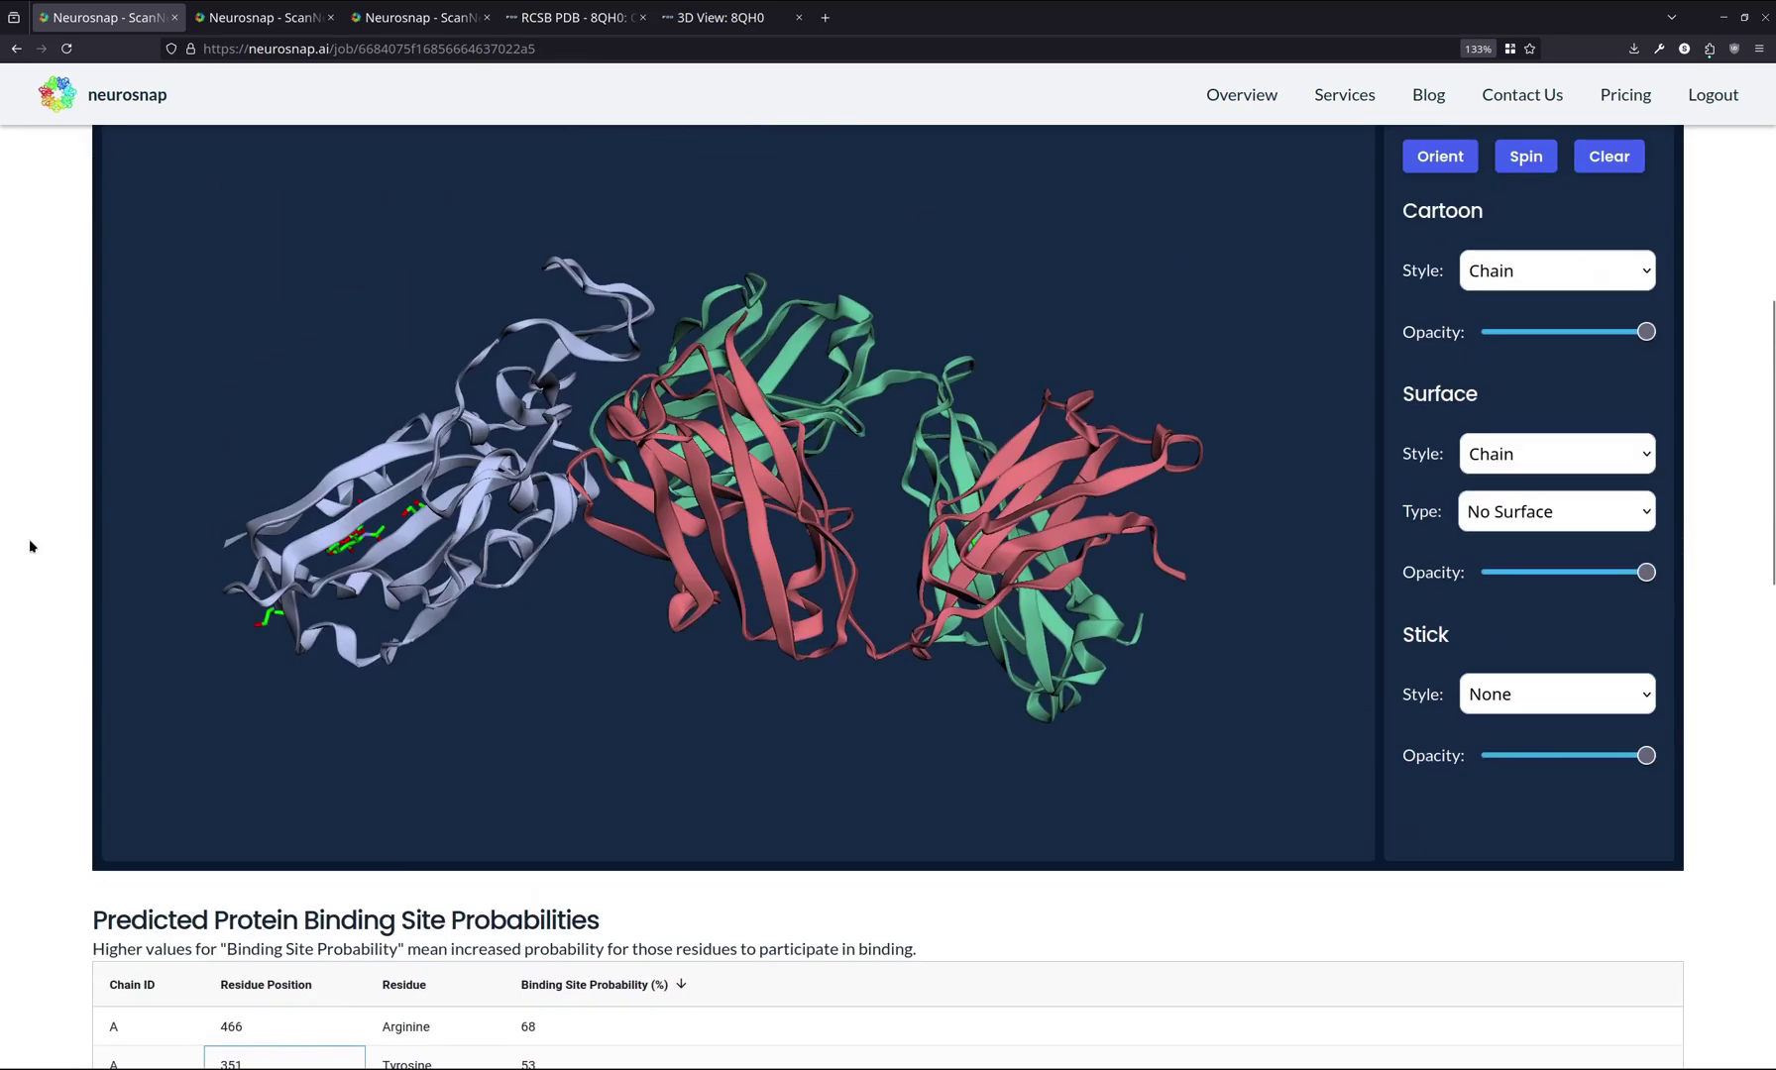
pyautogui.moveTo(661, 580); pyautogui.dragTo(632, 480)
pyautogui.scroll(-6, 19, 535)
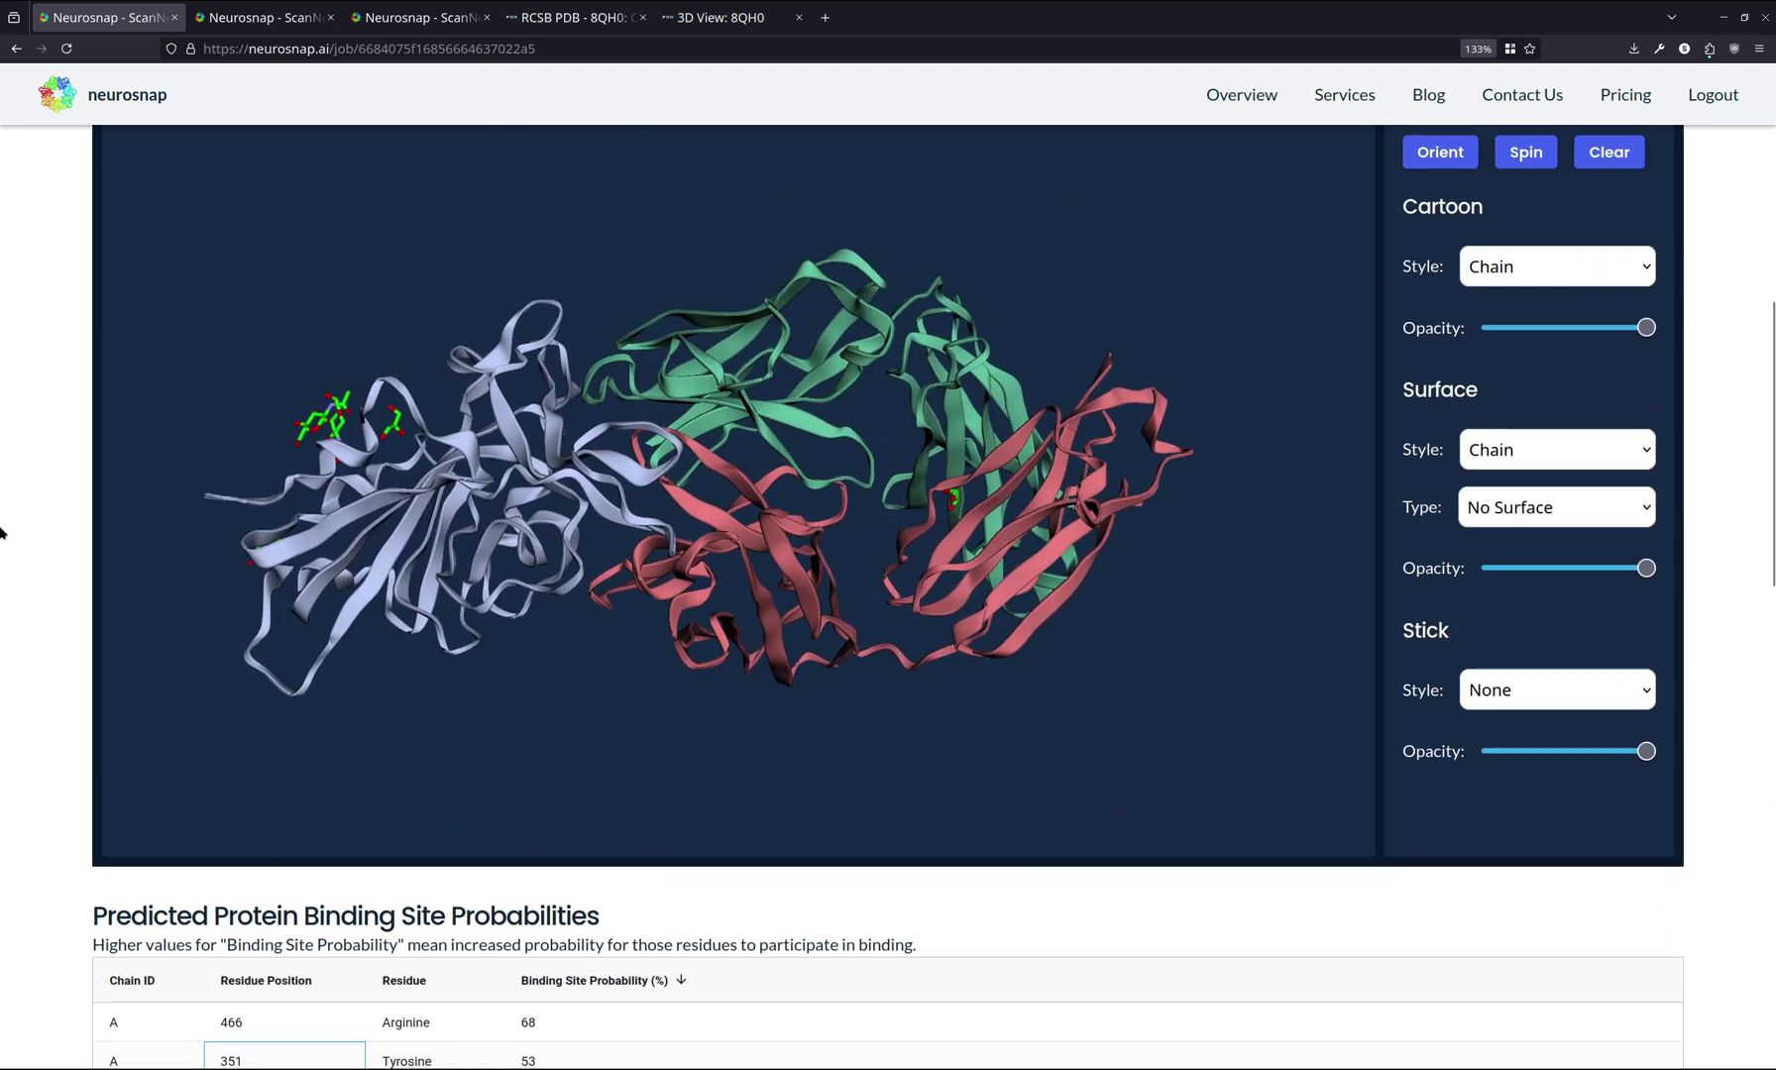
pyautogui.scroll(-3, 16, 565)
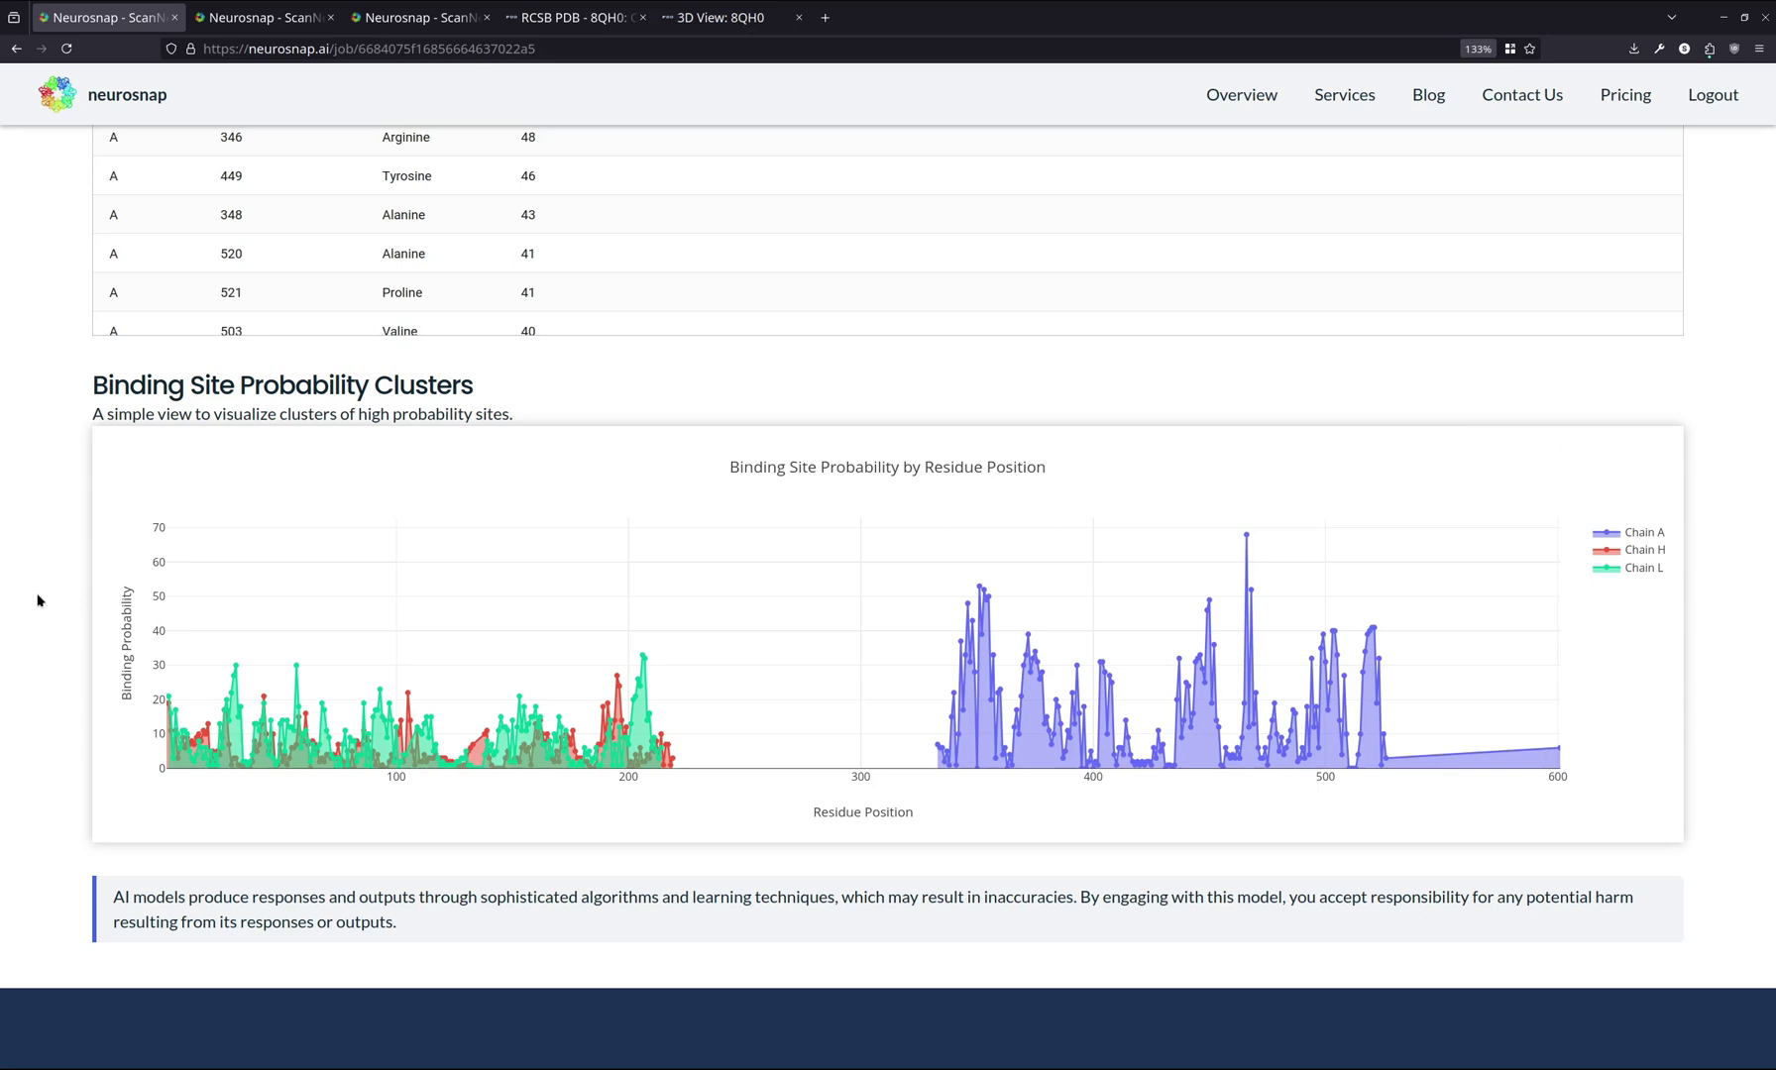
pyautogui.scroll(5, 32, 587)
pyautogui.scroll(8, 19, 620)
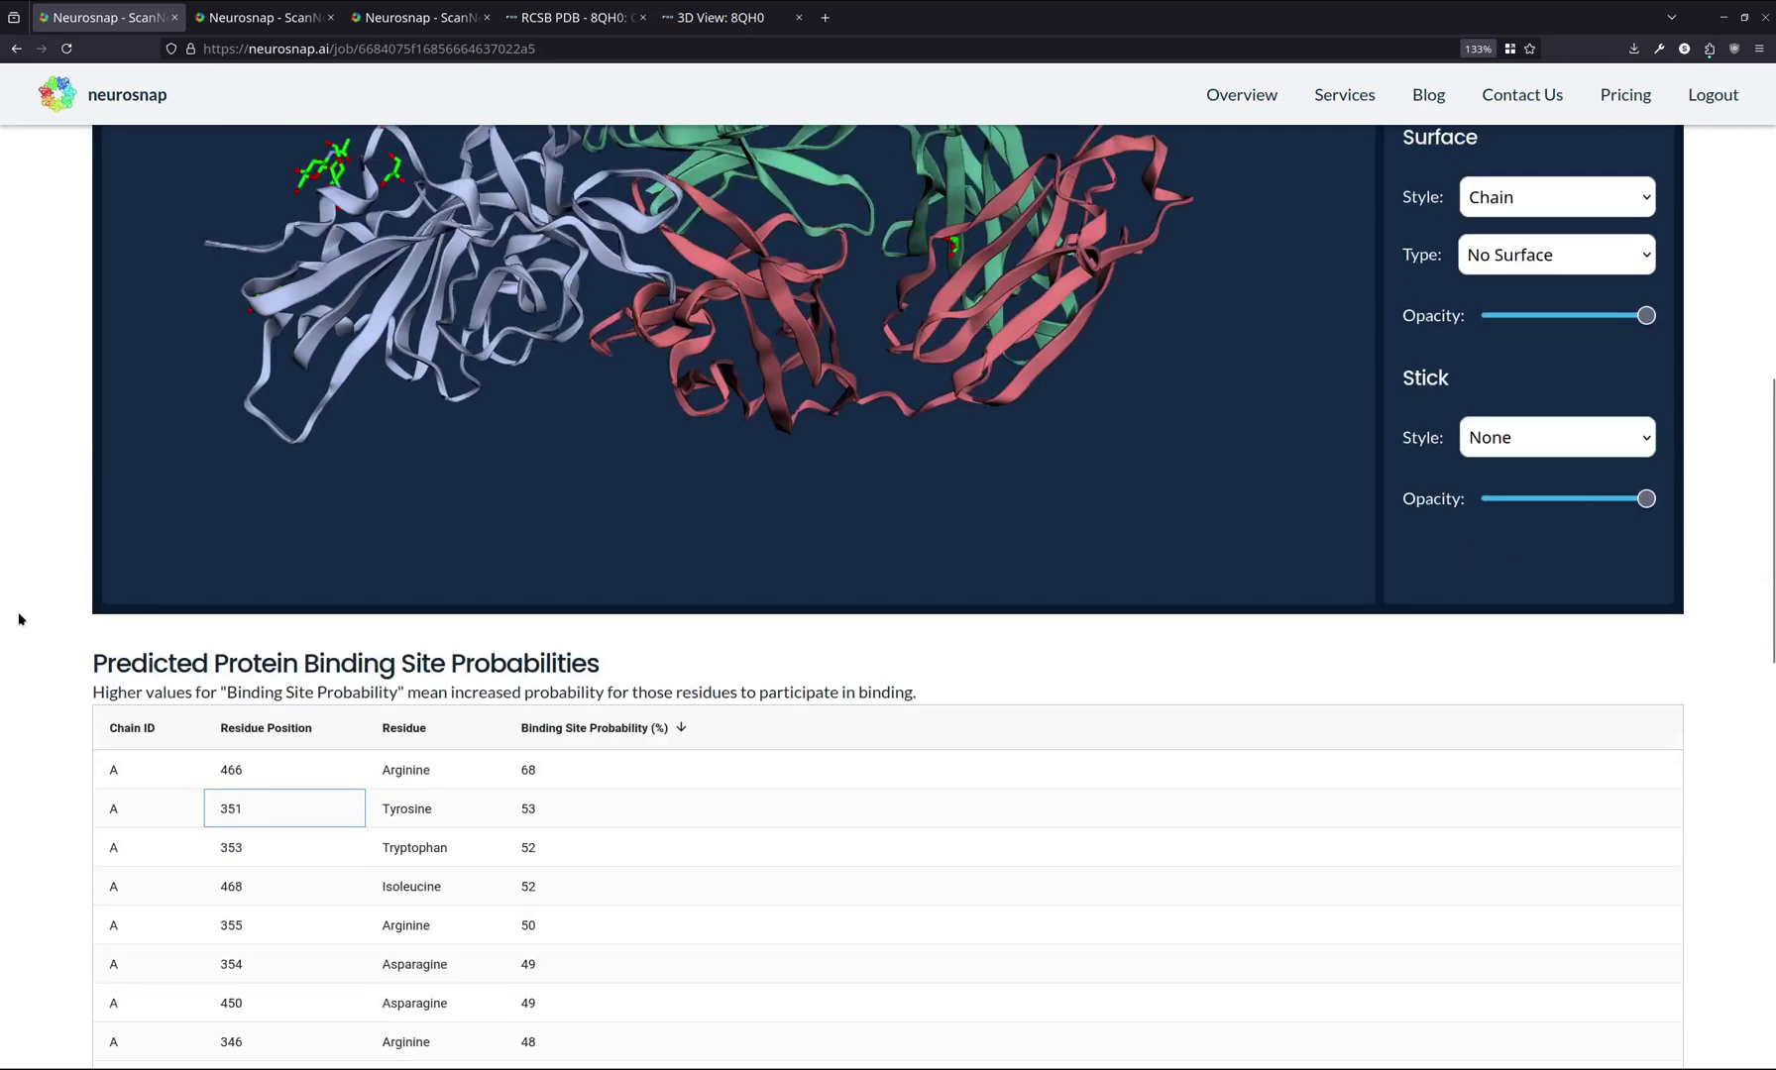
pyautogui.scroll(-1, 1663, 684)
pyautogui.click(1594, 658)
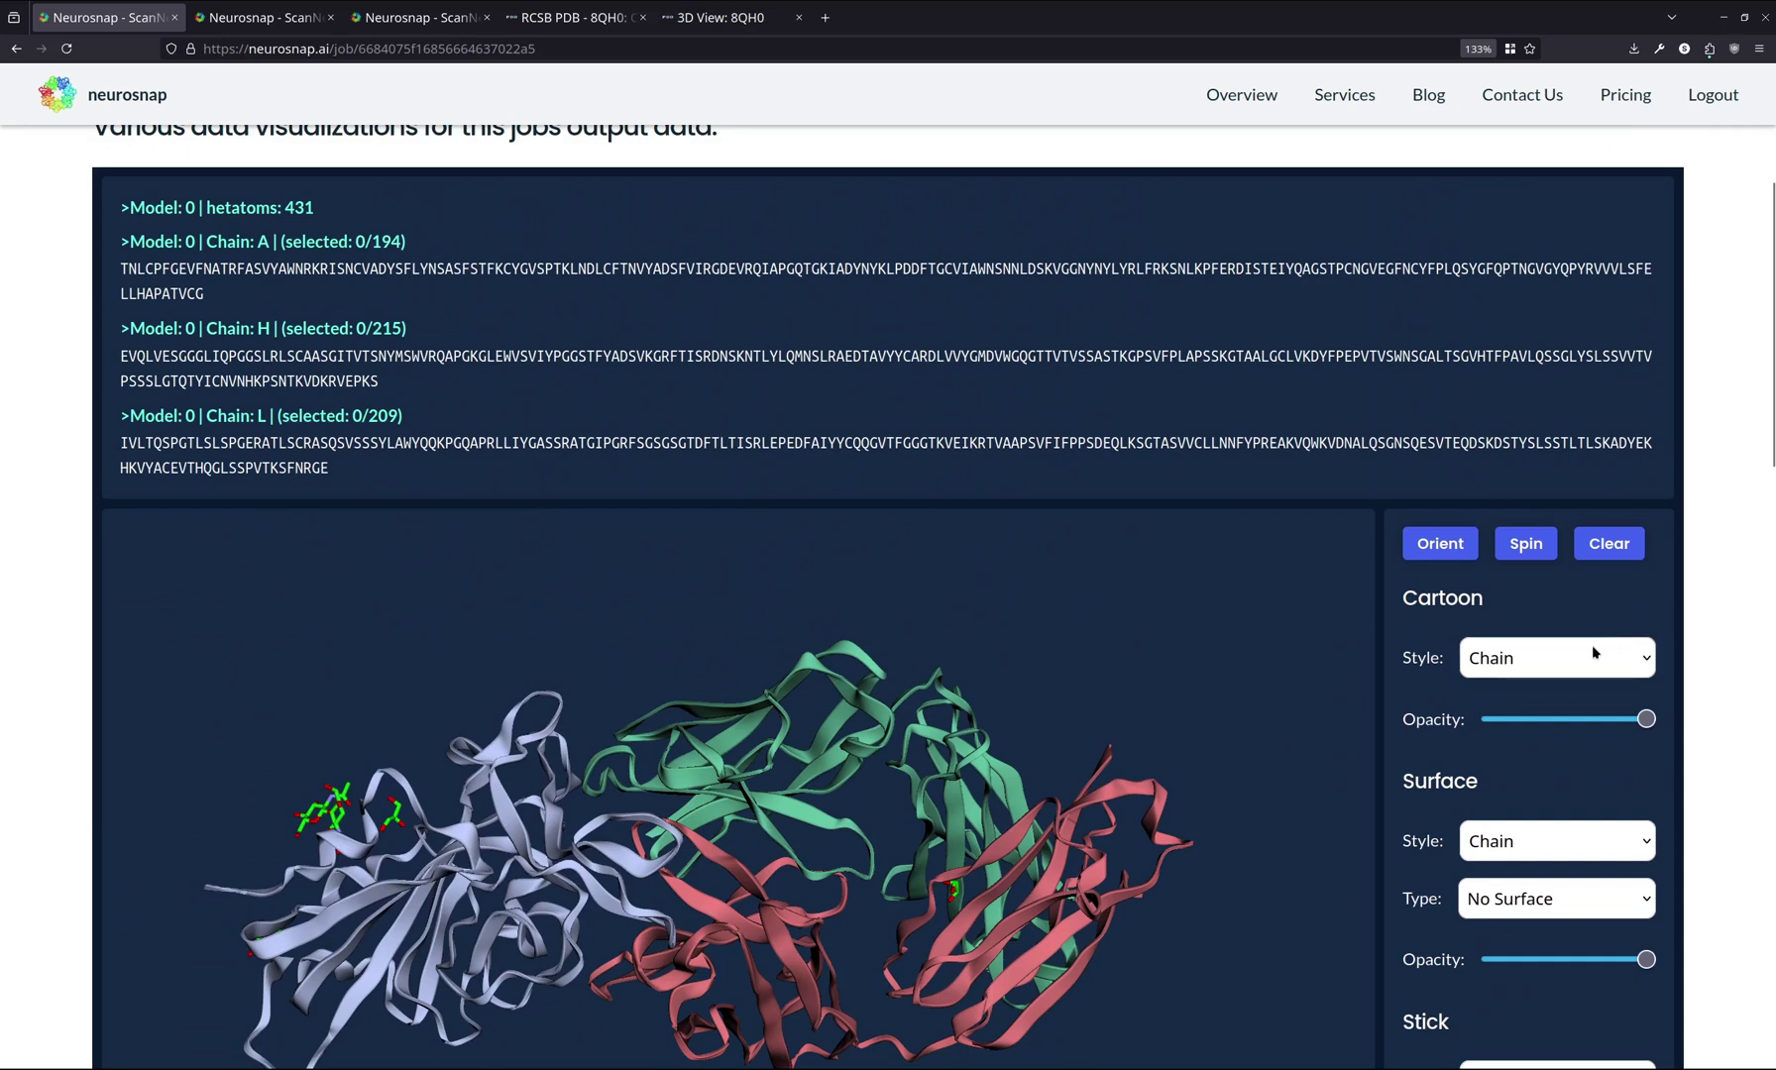
pyautogui.click(1538, 719)
pyautogui.scroll(-1, 1713, 655)
pyautogui.scroll(-2, 1714, 655)
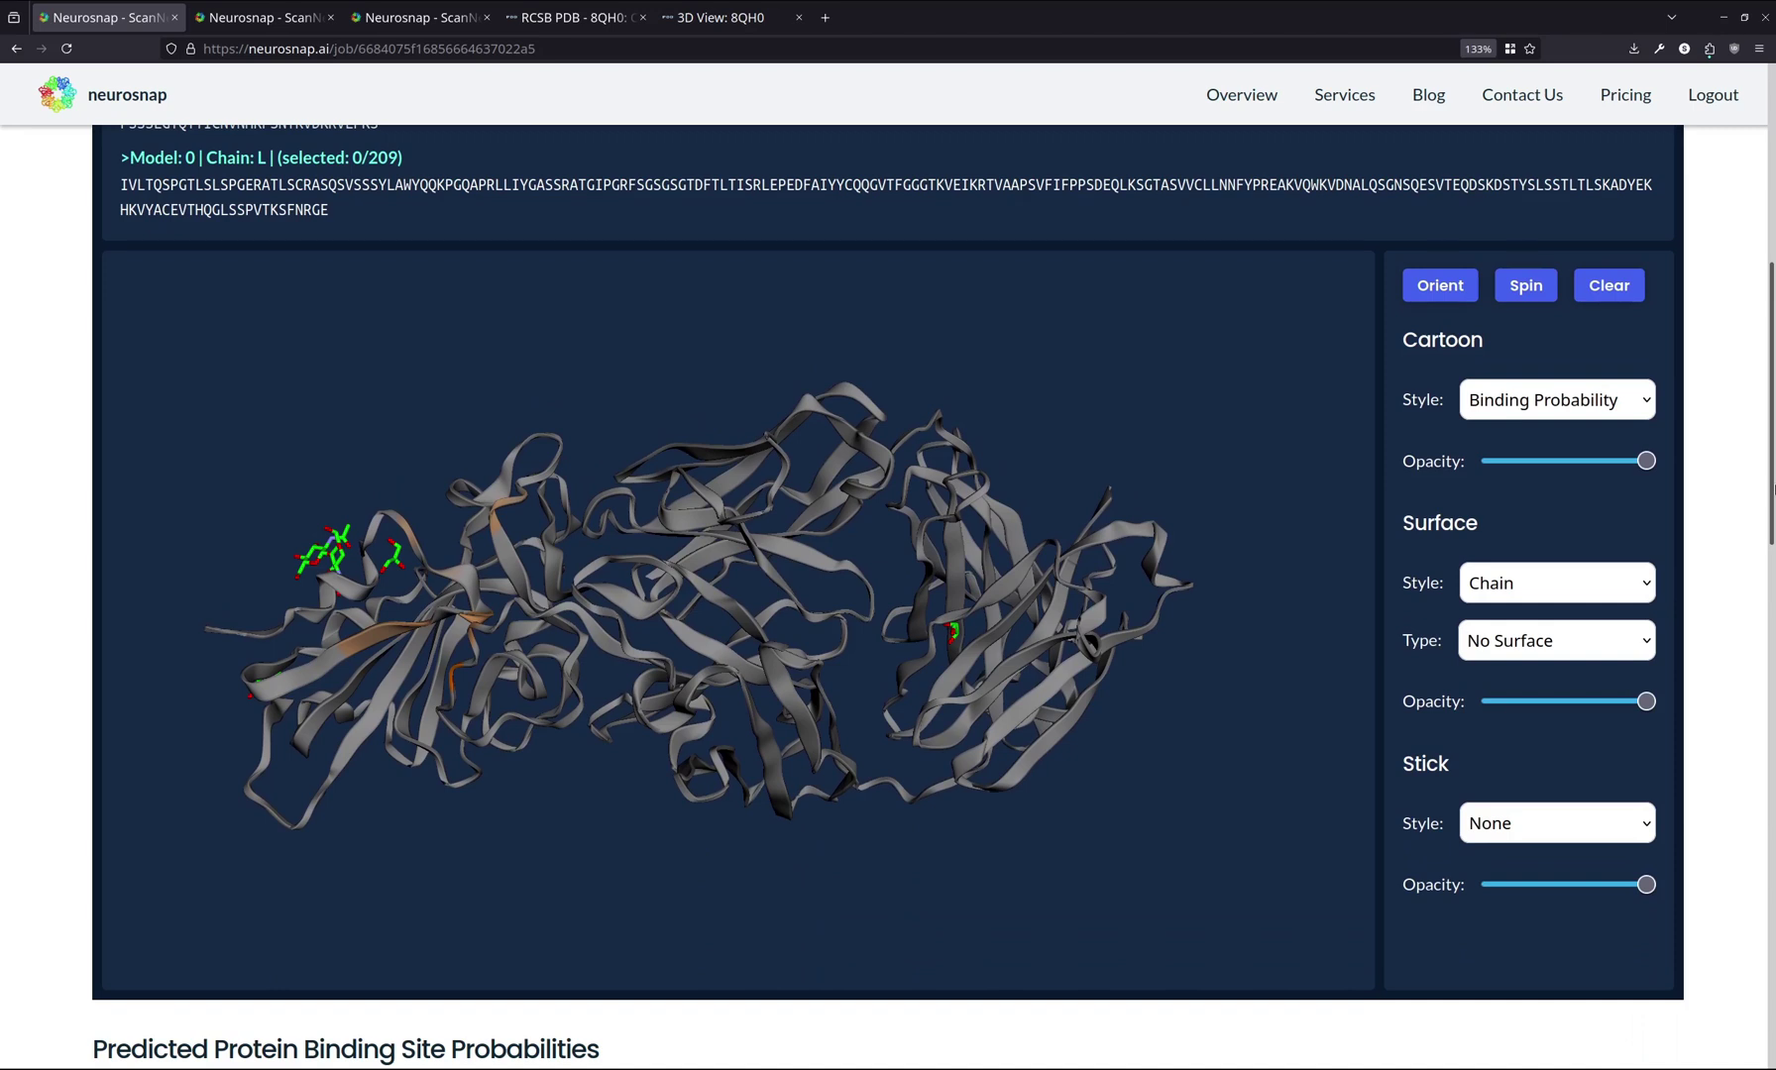
# On the second job's results, rotate the 8qh0 cartoon lengthwise to expose orange binding sites
pyautogui.click(263, 17)
pyautogui.scroll(-5, 8, 339)
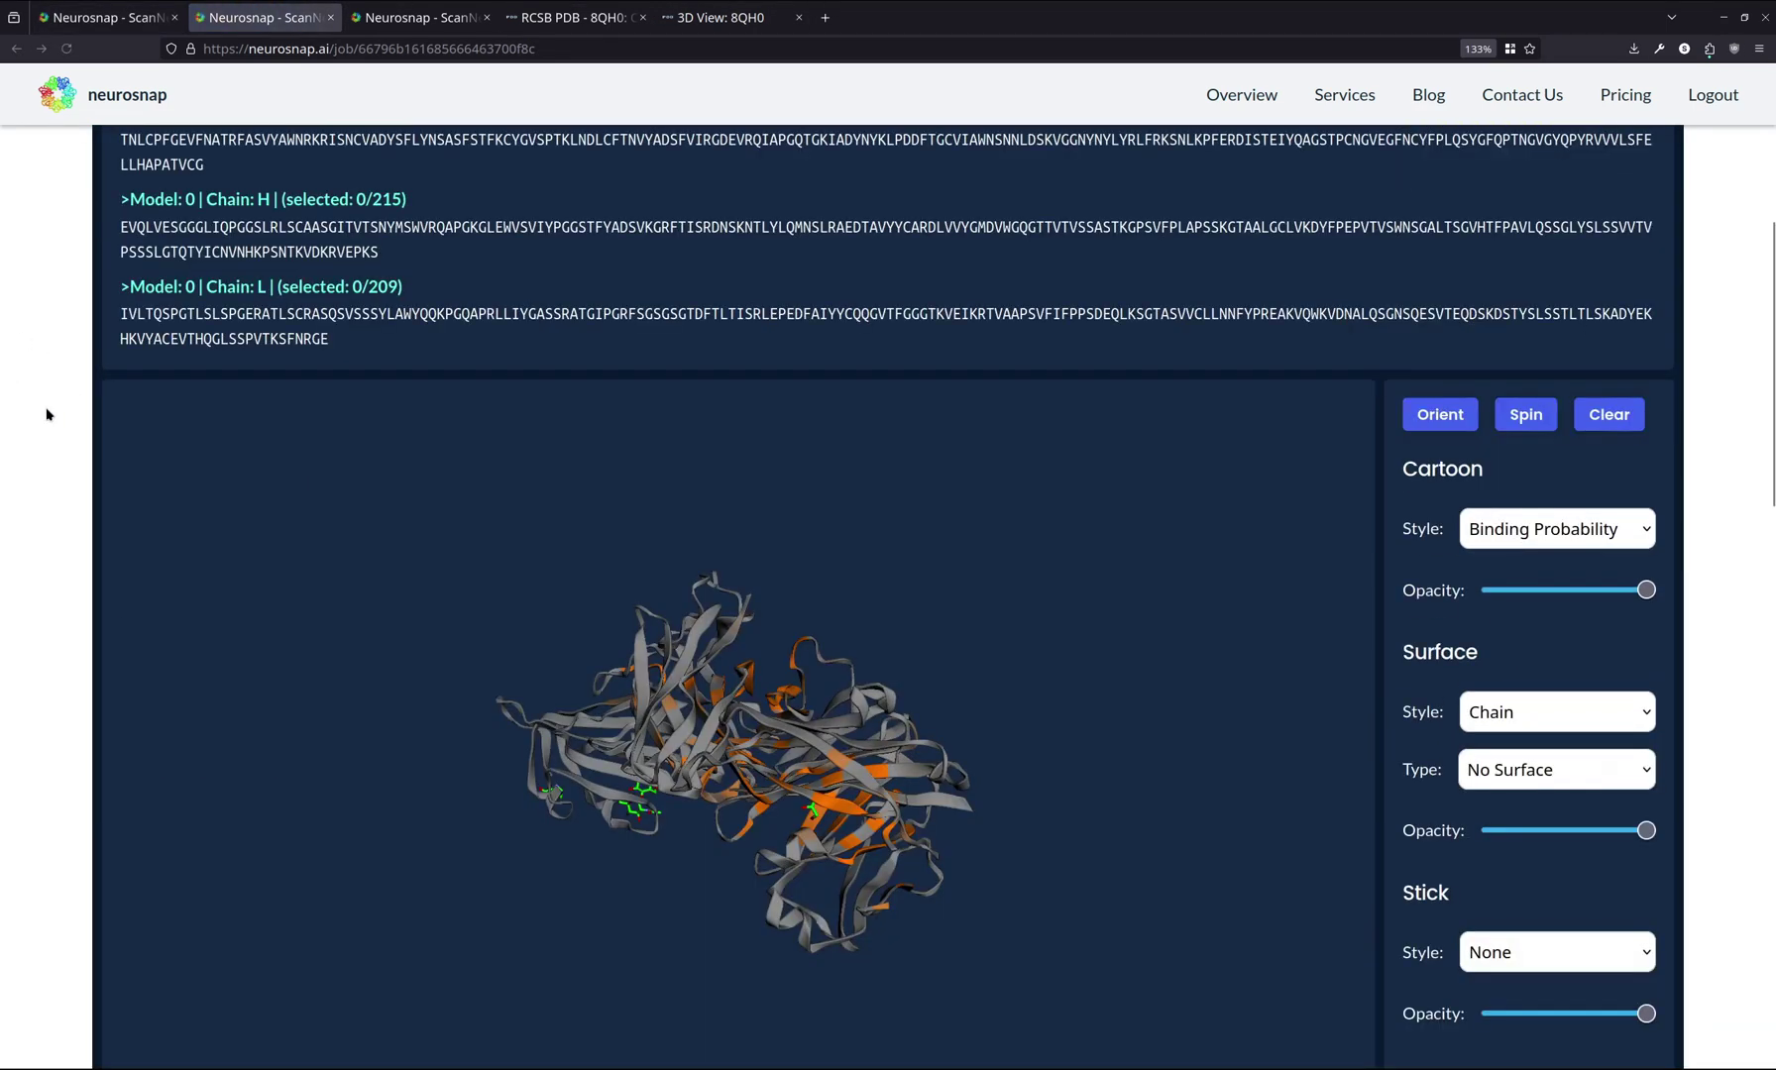
pyautogui.scroll(-2, 43, 420)
pyautogui.moveTo(882, 738); pyautogui.dragTo(778, 693)
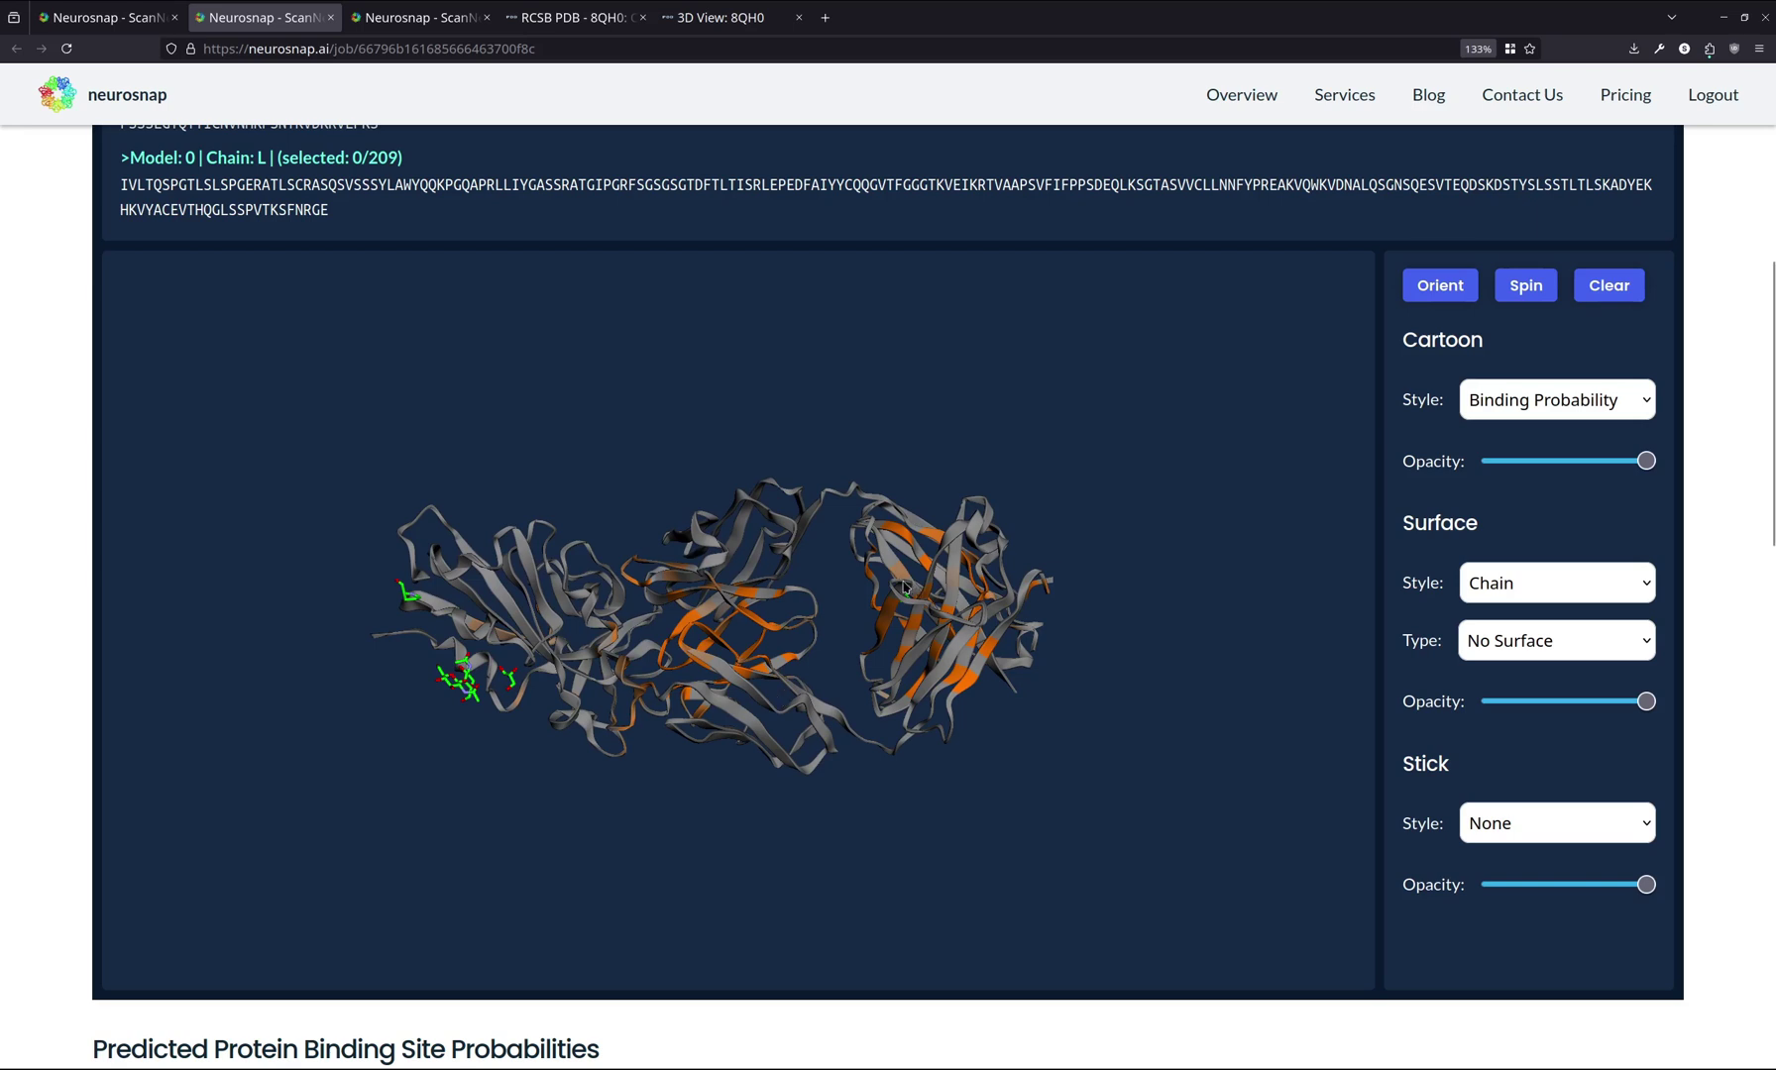
pyautogui.moveTo(760, 622); pyautogui.dragTo(847, 646)
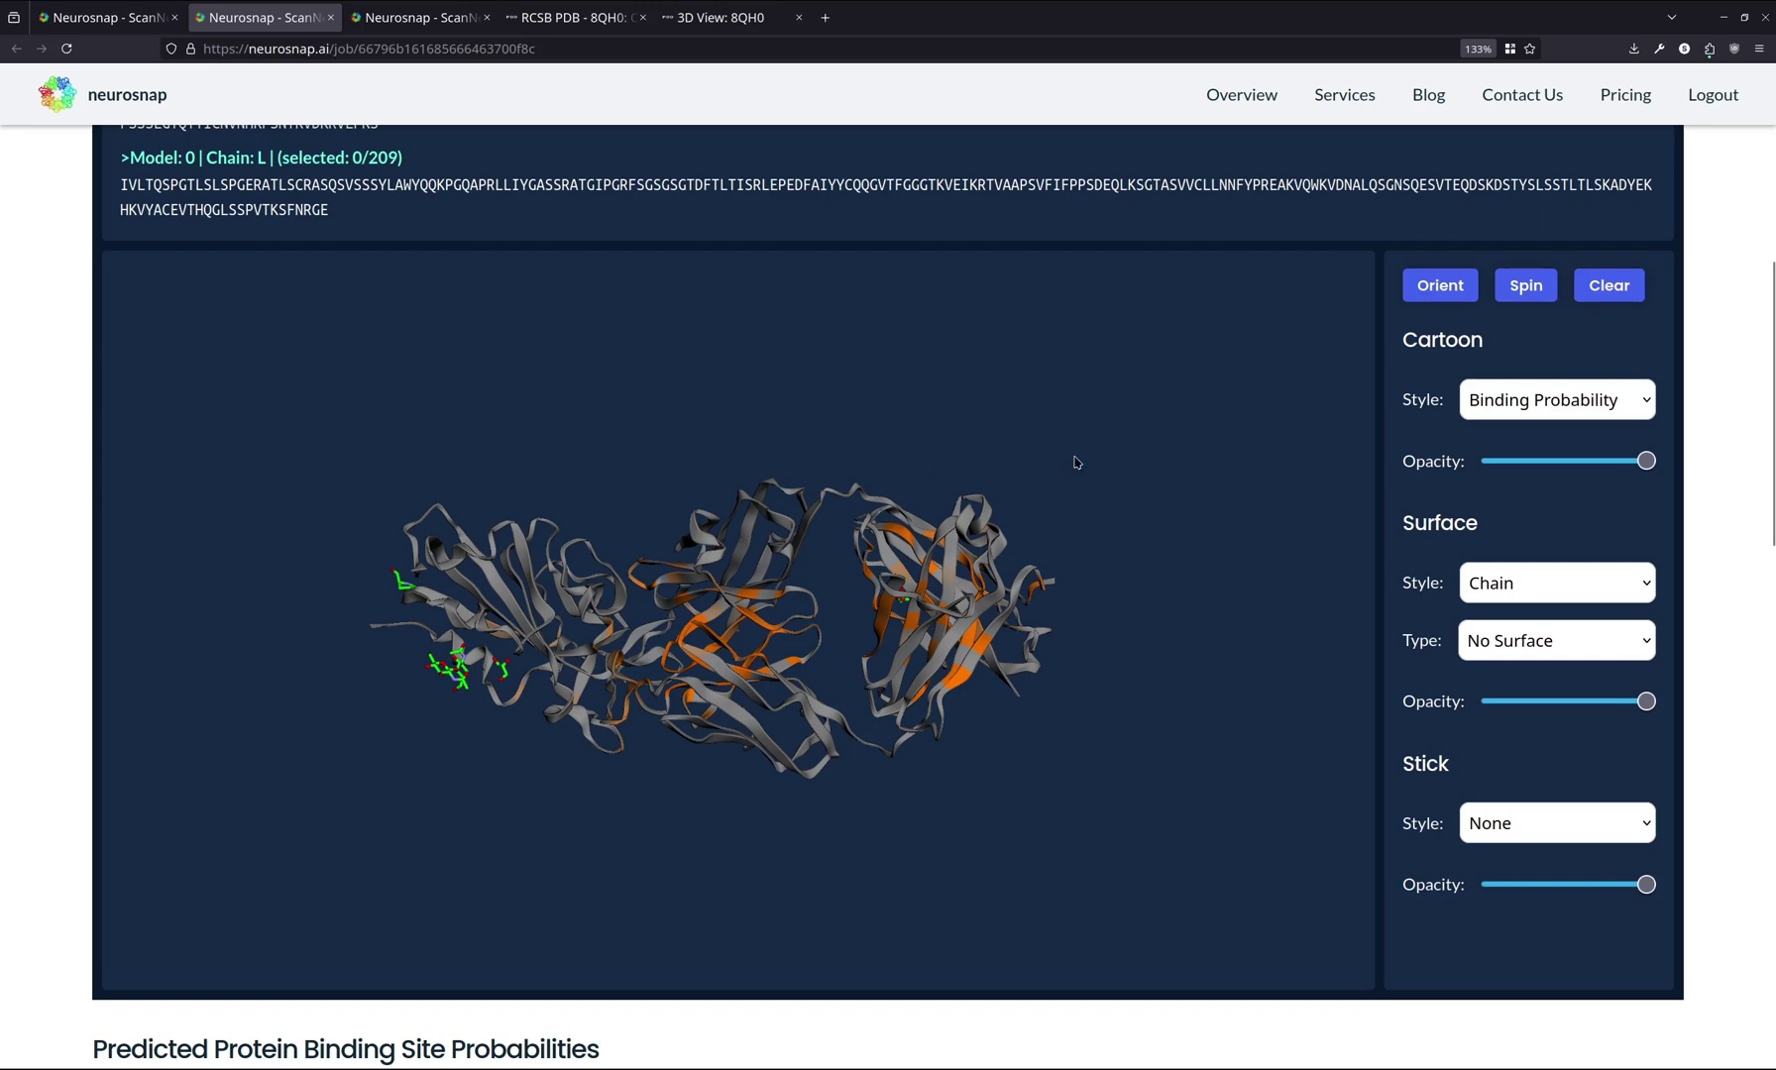
pyautogui.moveTo(890, 635); pyautogui.dragTo(895, 631)
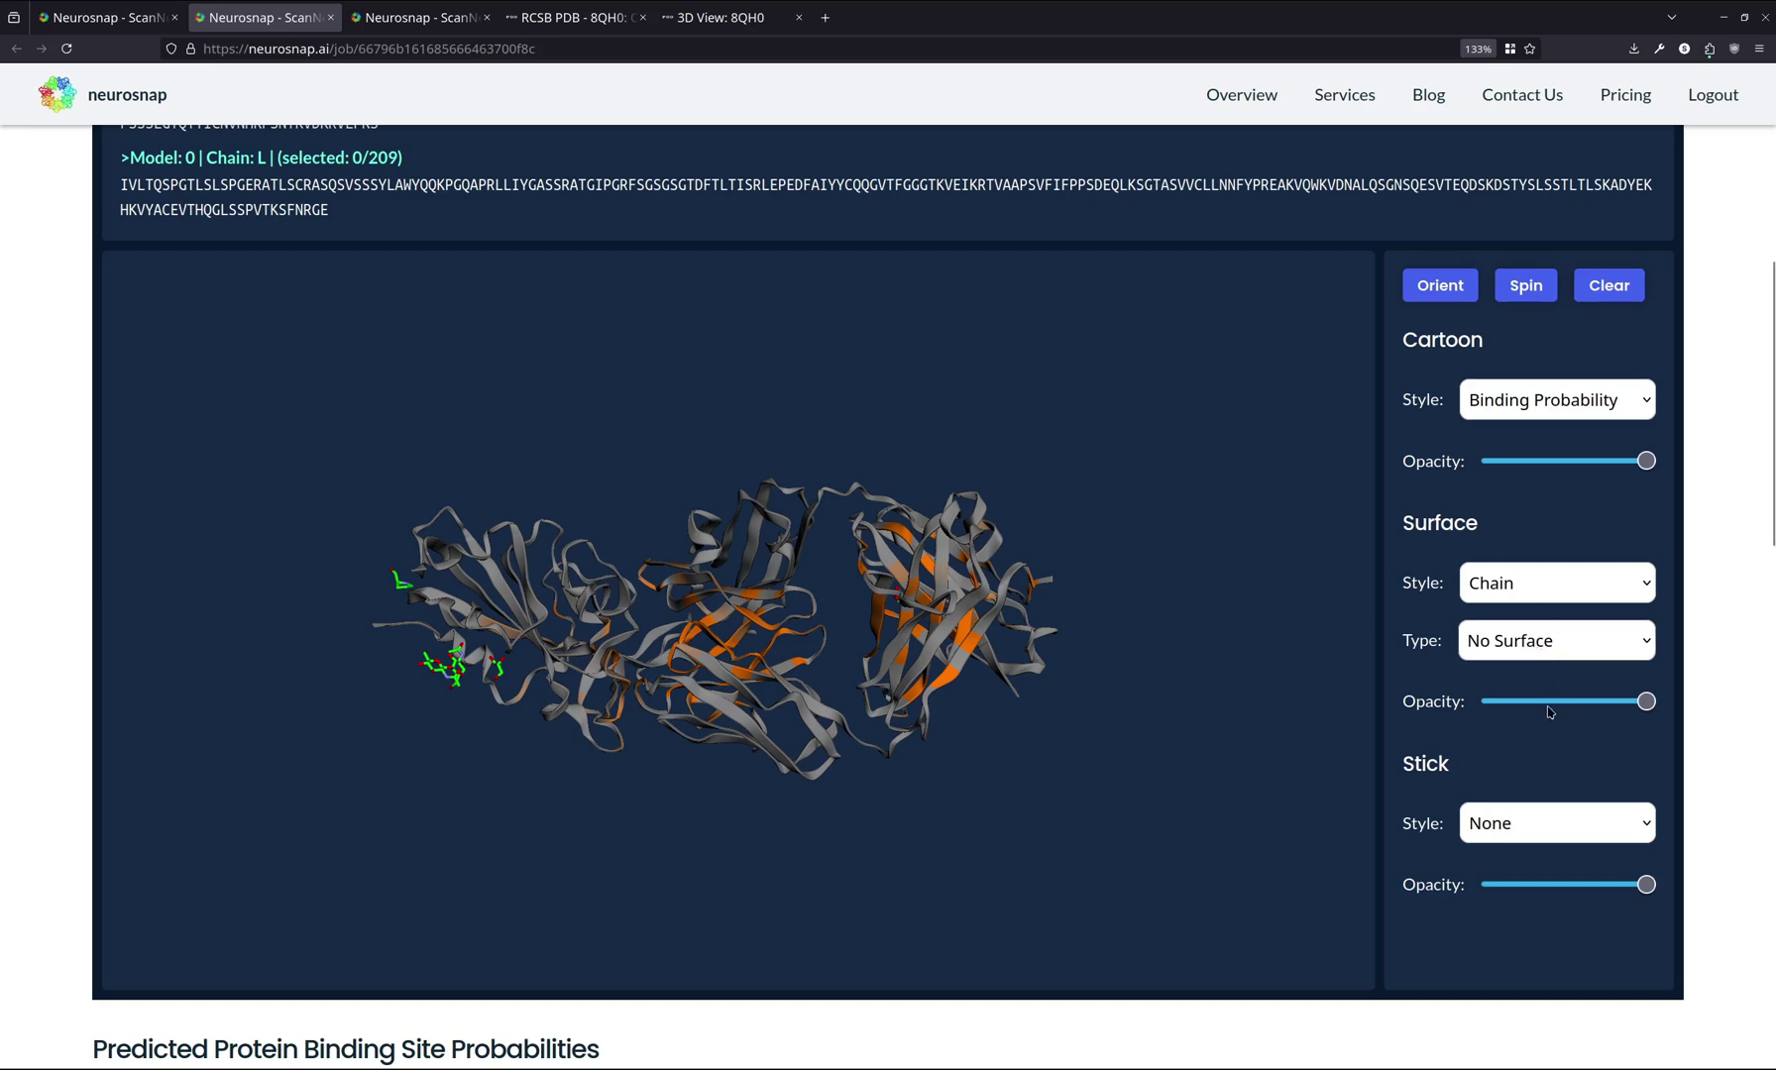
# Render 8qh0 as a solvent-excluded surface coloured by binding probability, rotating to reveal orange patches
pyautogui.click(1556, 640)
pyautogui.click(1457, 668)
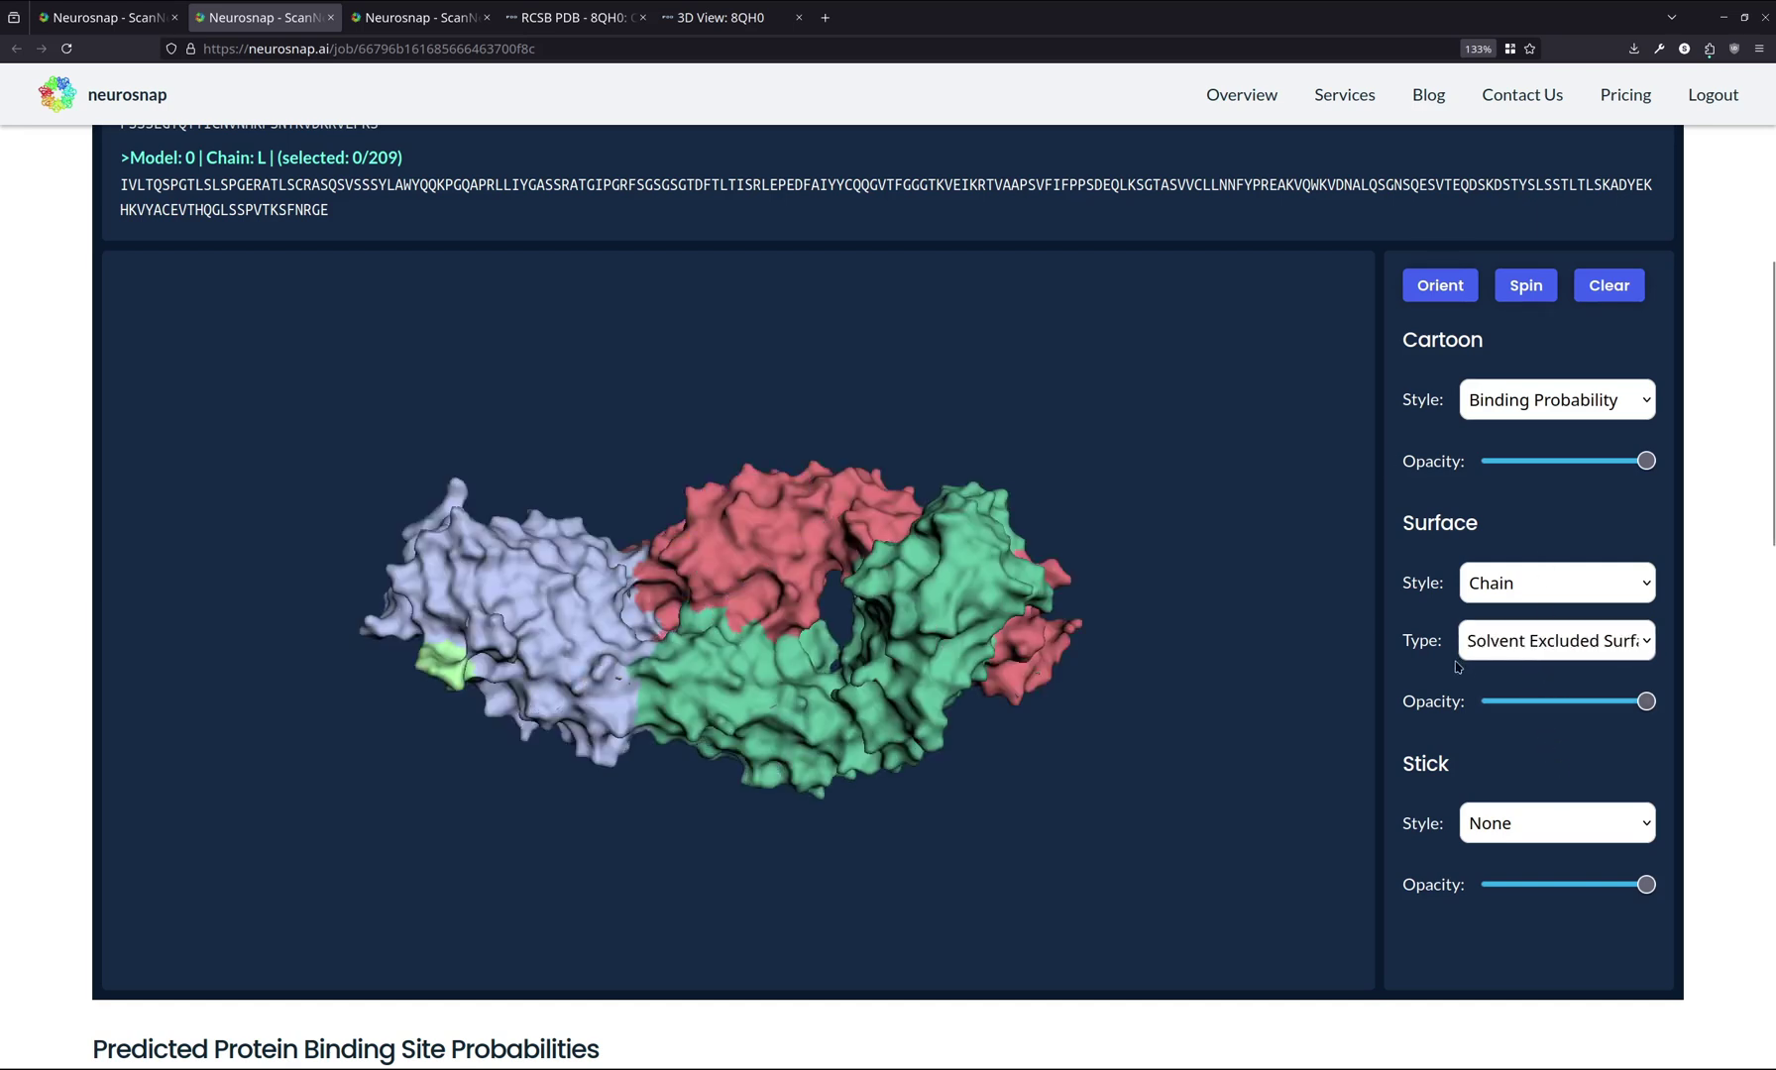
pyautogui.click(1543, 1047)
pyautogui.moveTo(822, 694); pyautogui.dragTo(912, 730)
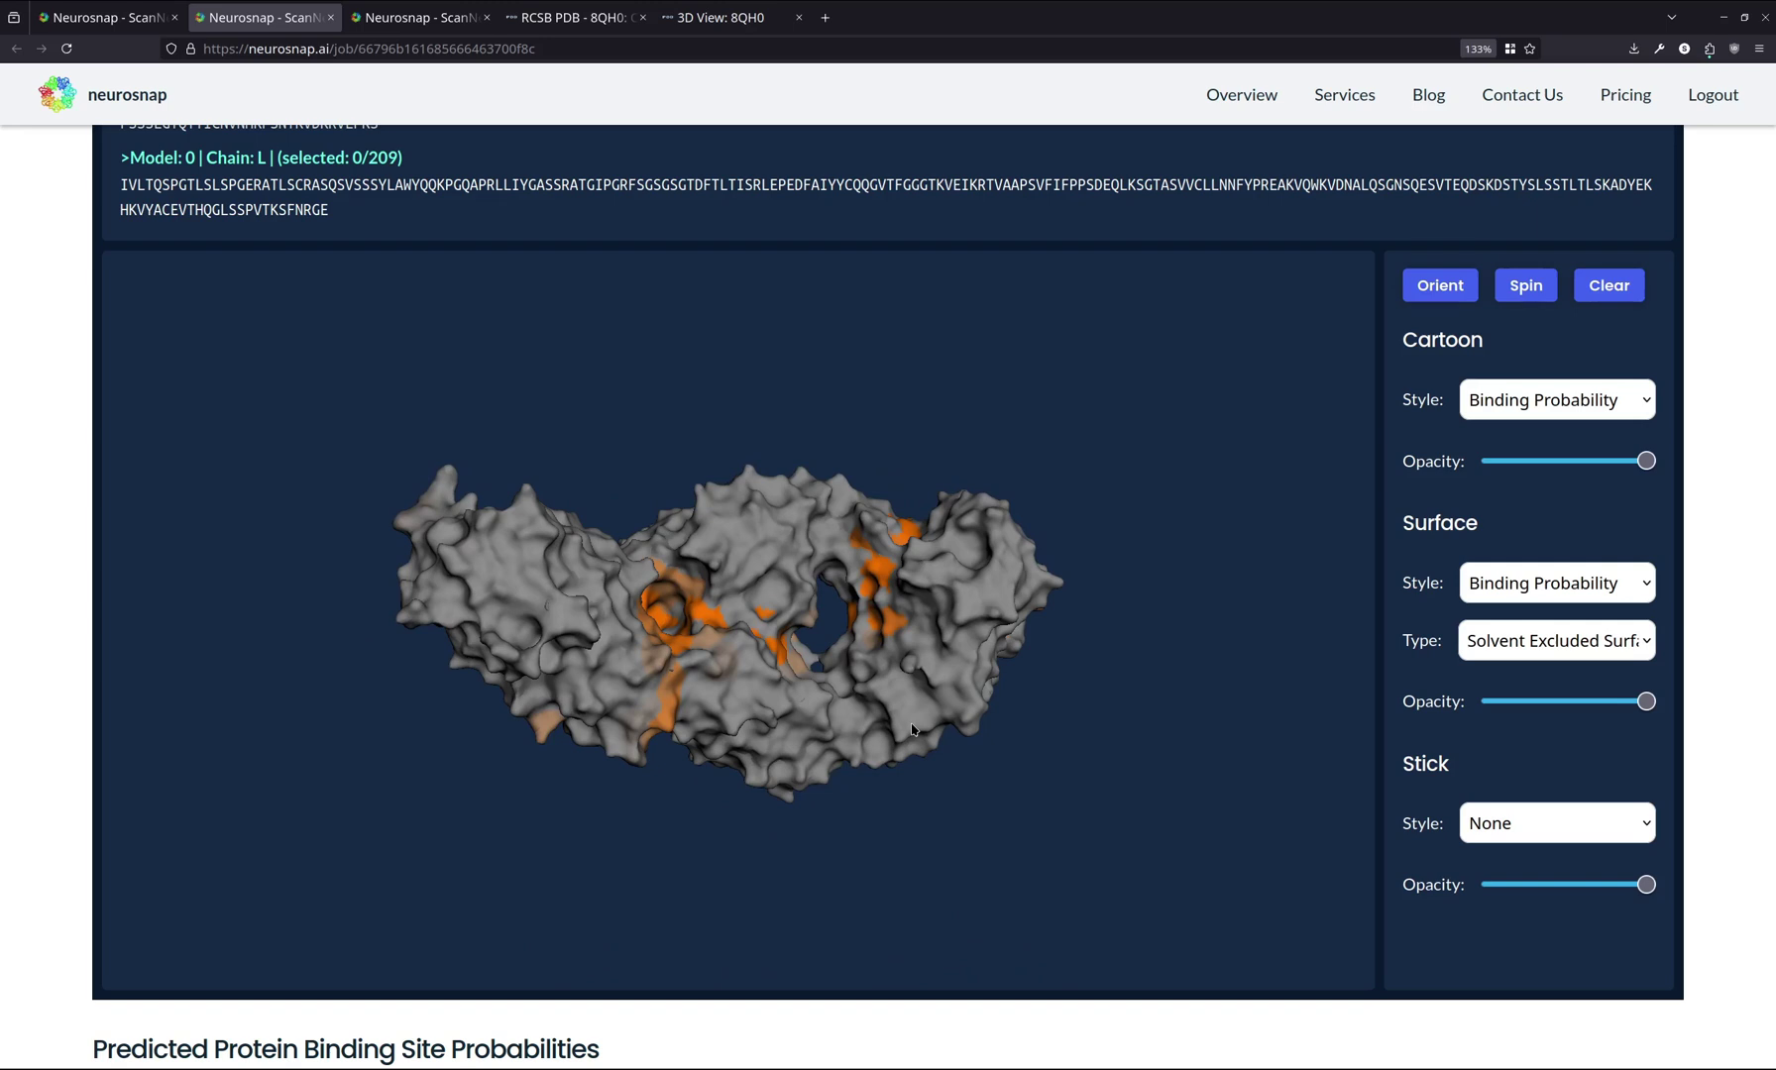
pyautogui.moveTo(760, 644)
pyautogui.mouseDown()
pyautogui.moveTo(720, 644)
pyautogui.moveTo(711, 665)
pyautogui.moveTo(808, 656)
pyautogui.moveTo(744, 656)
pyautogui.mouseUp()
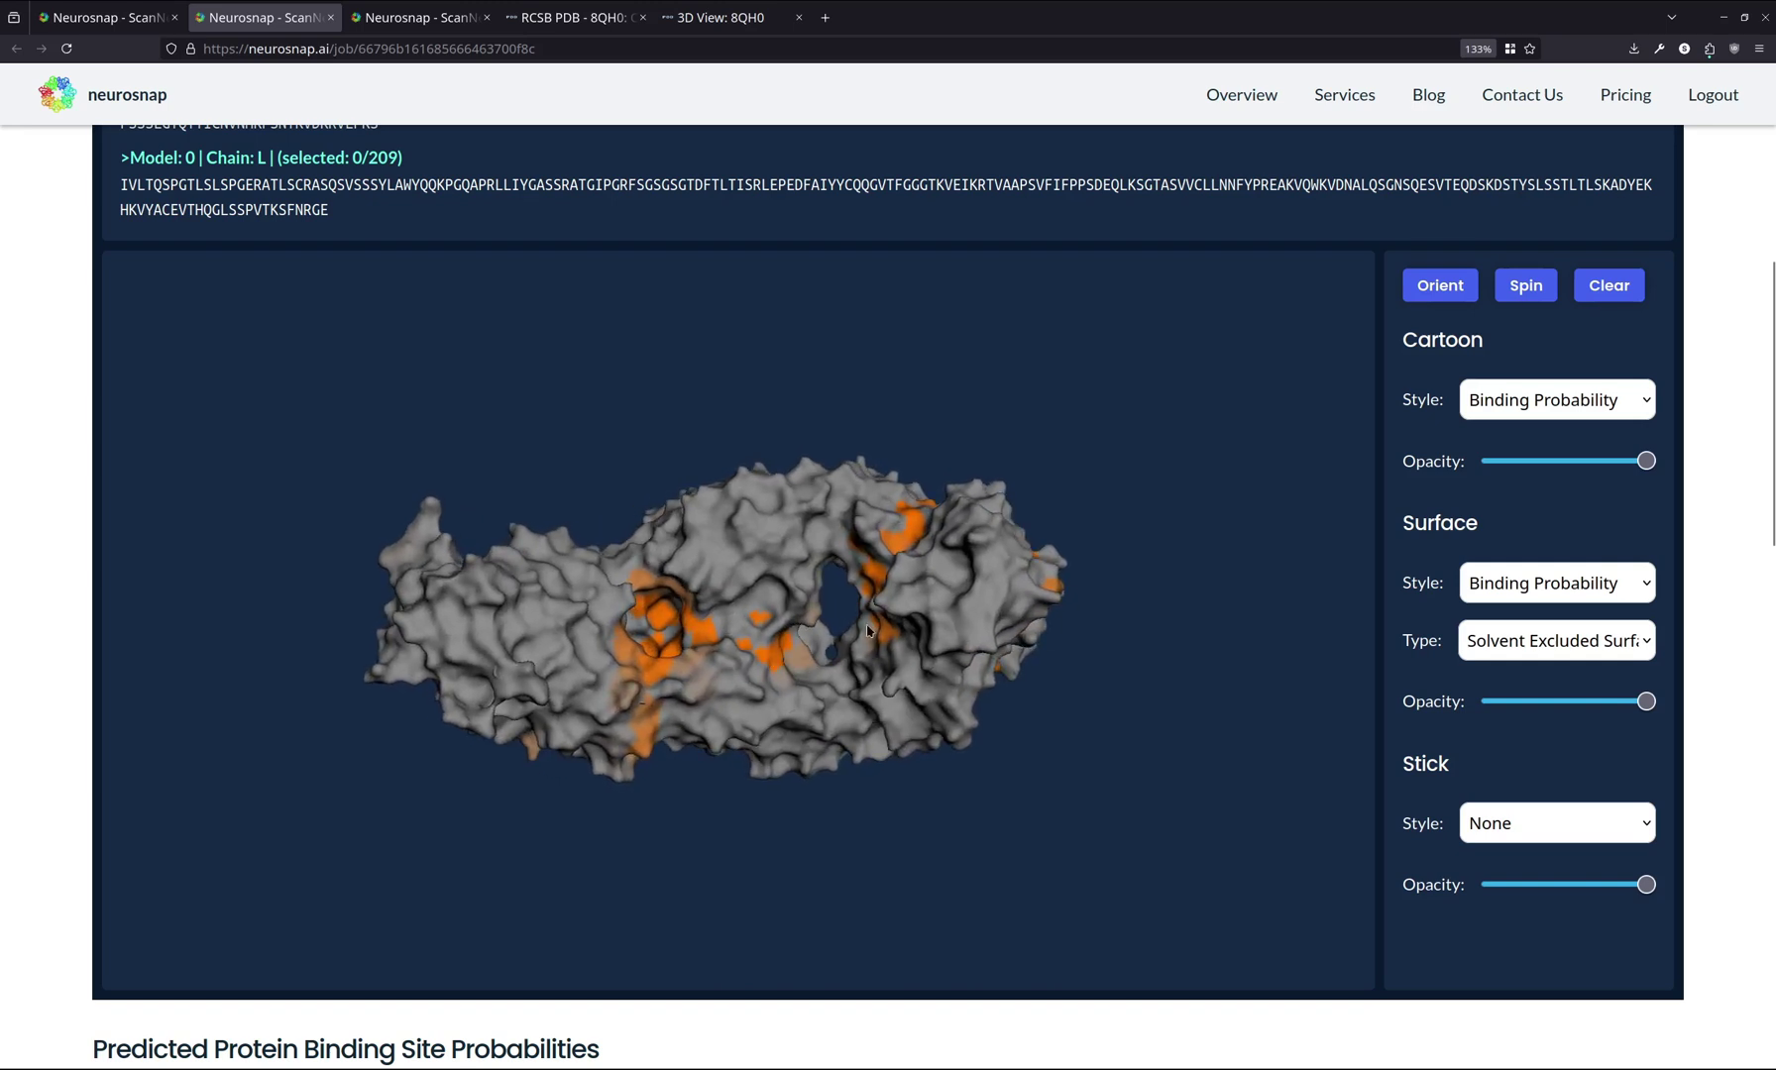
pyautogui.moveTo(894, 597); pyautogui.dragTo(896, 606)
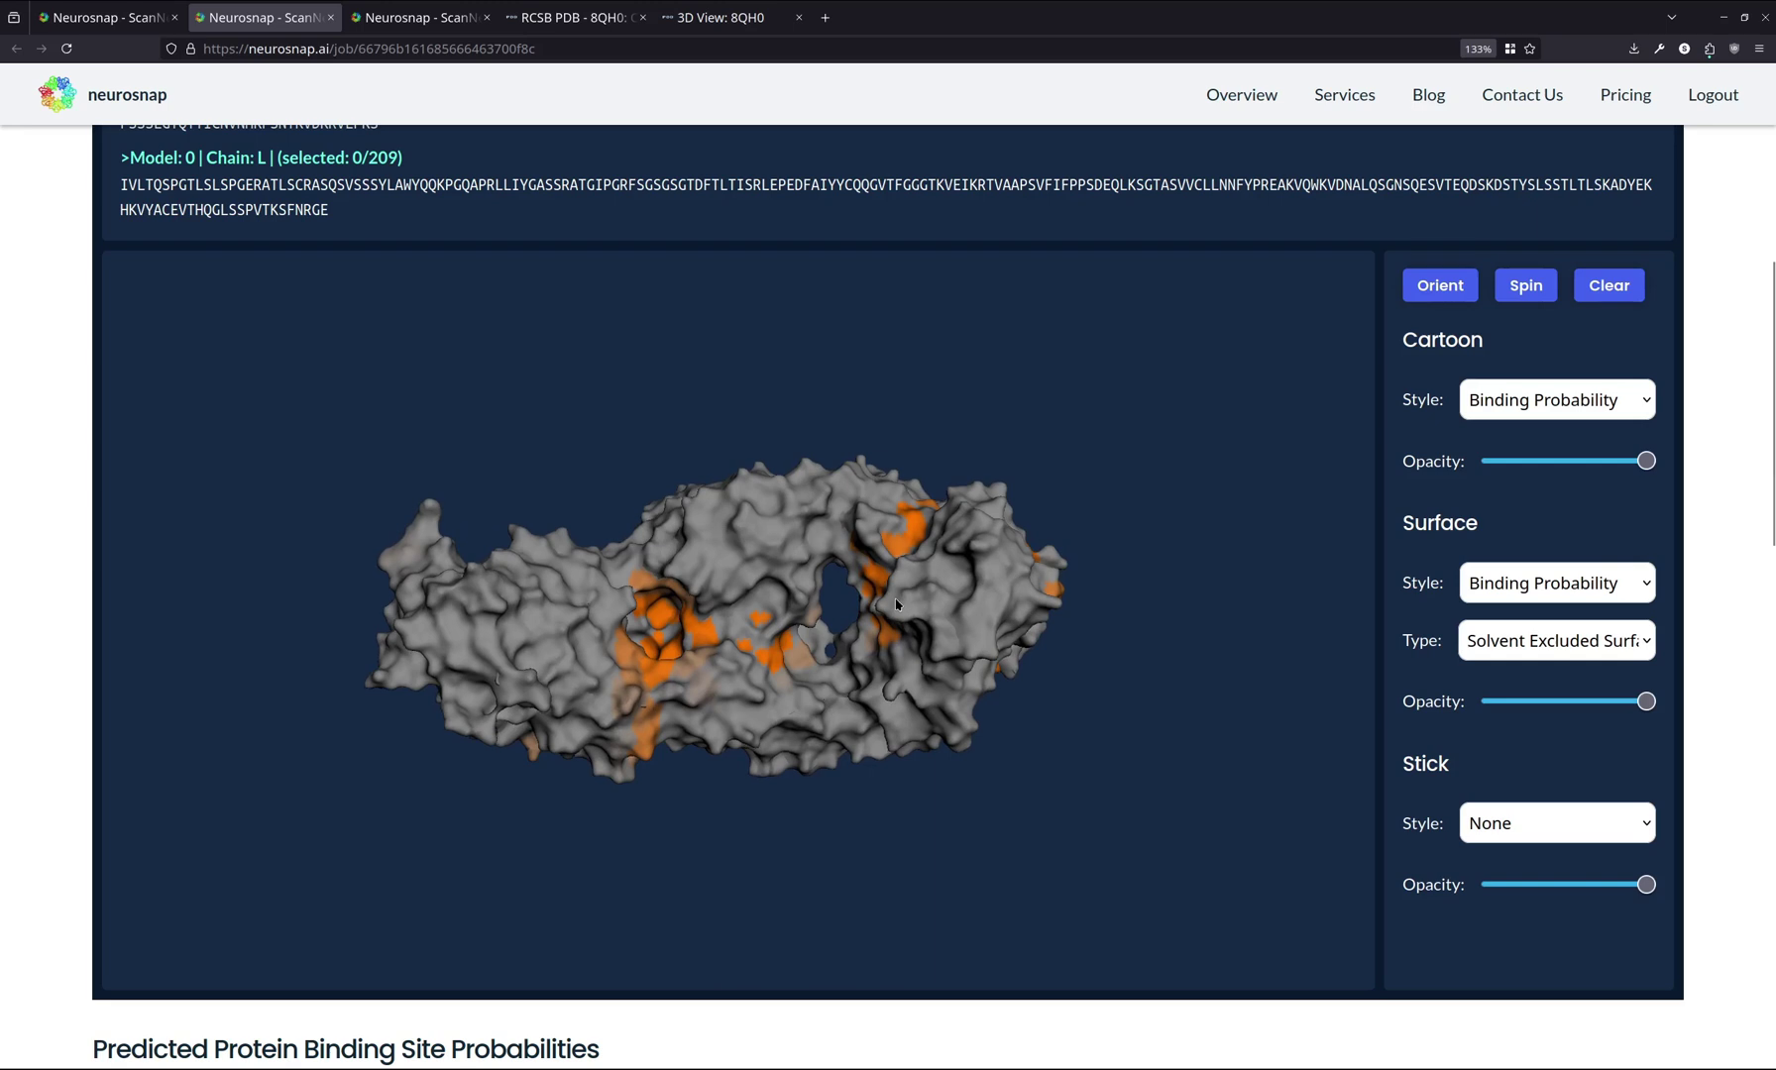
pyautogui.moveTo(782, 617); pyautogui.dragTo(1020, 574)
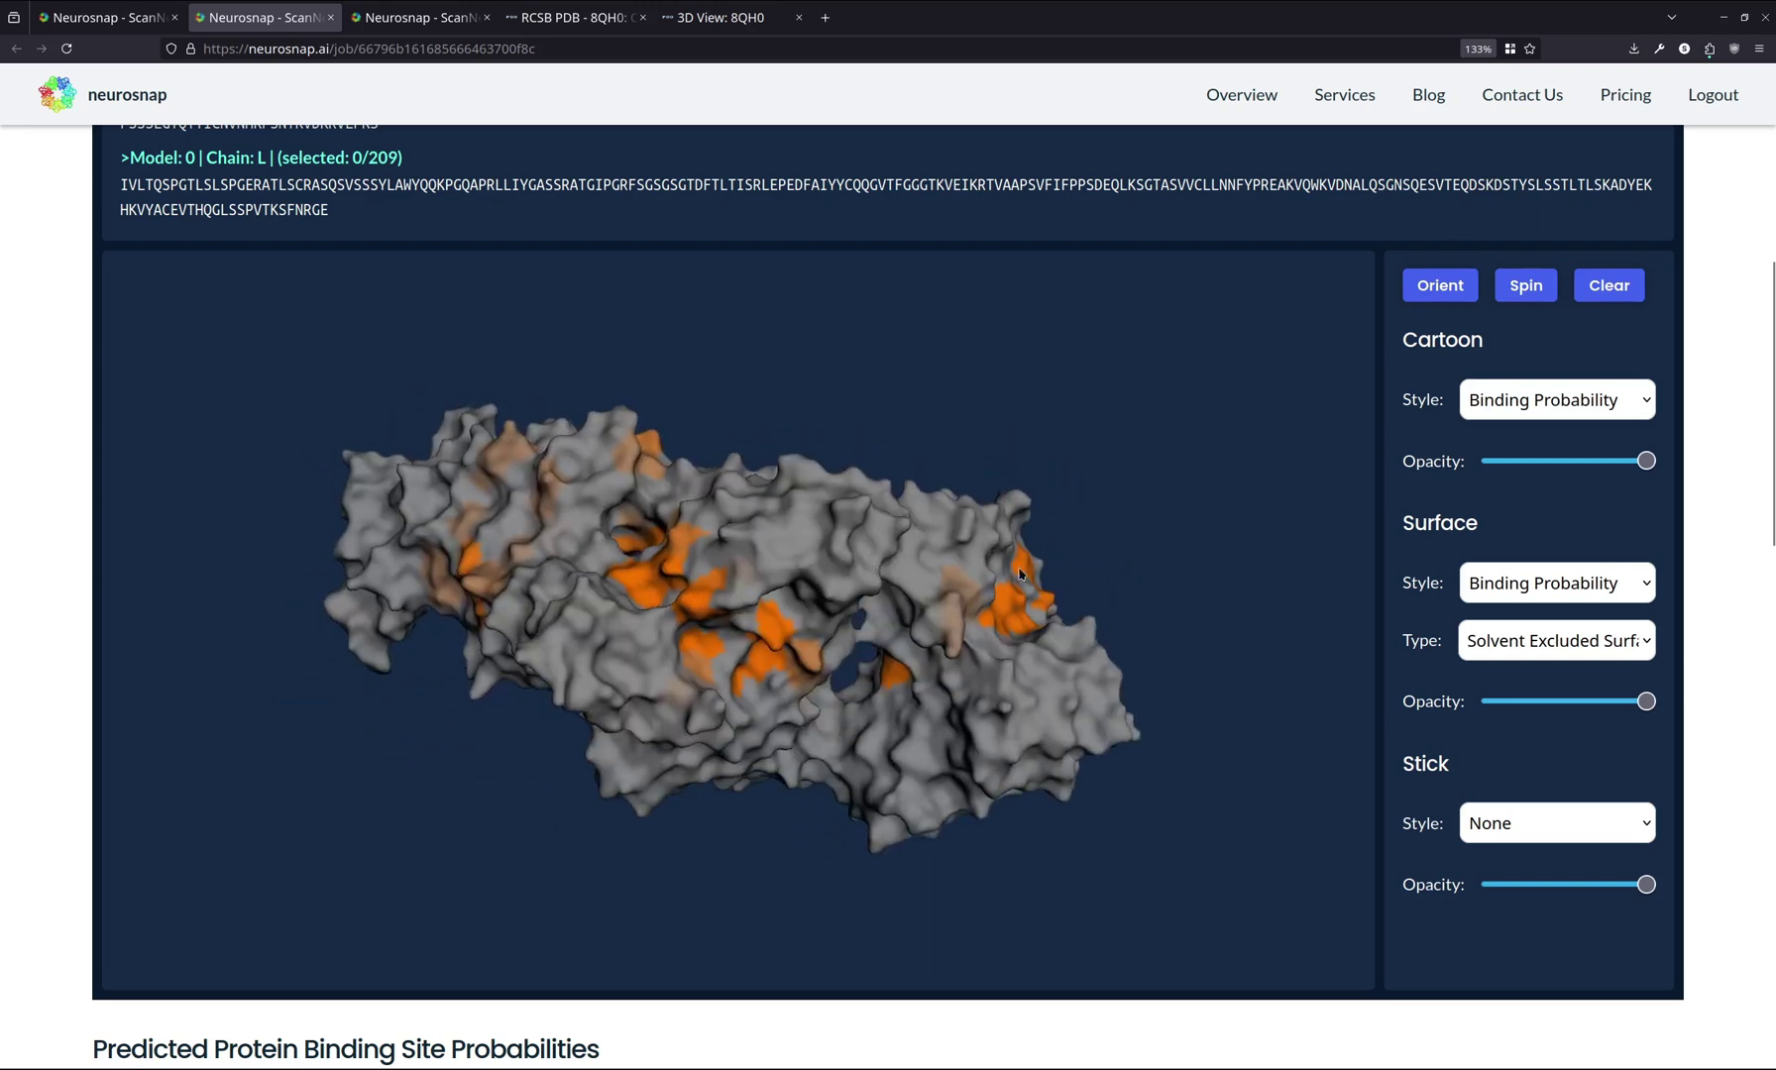
pyautogui.scroll(-4, 10, 511)
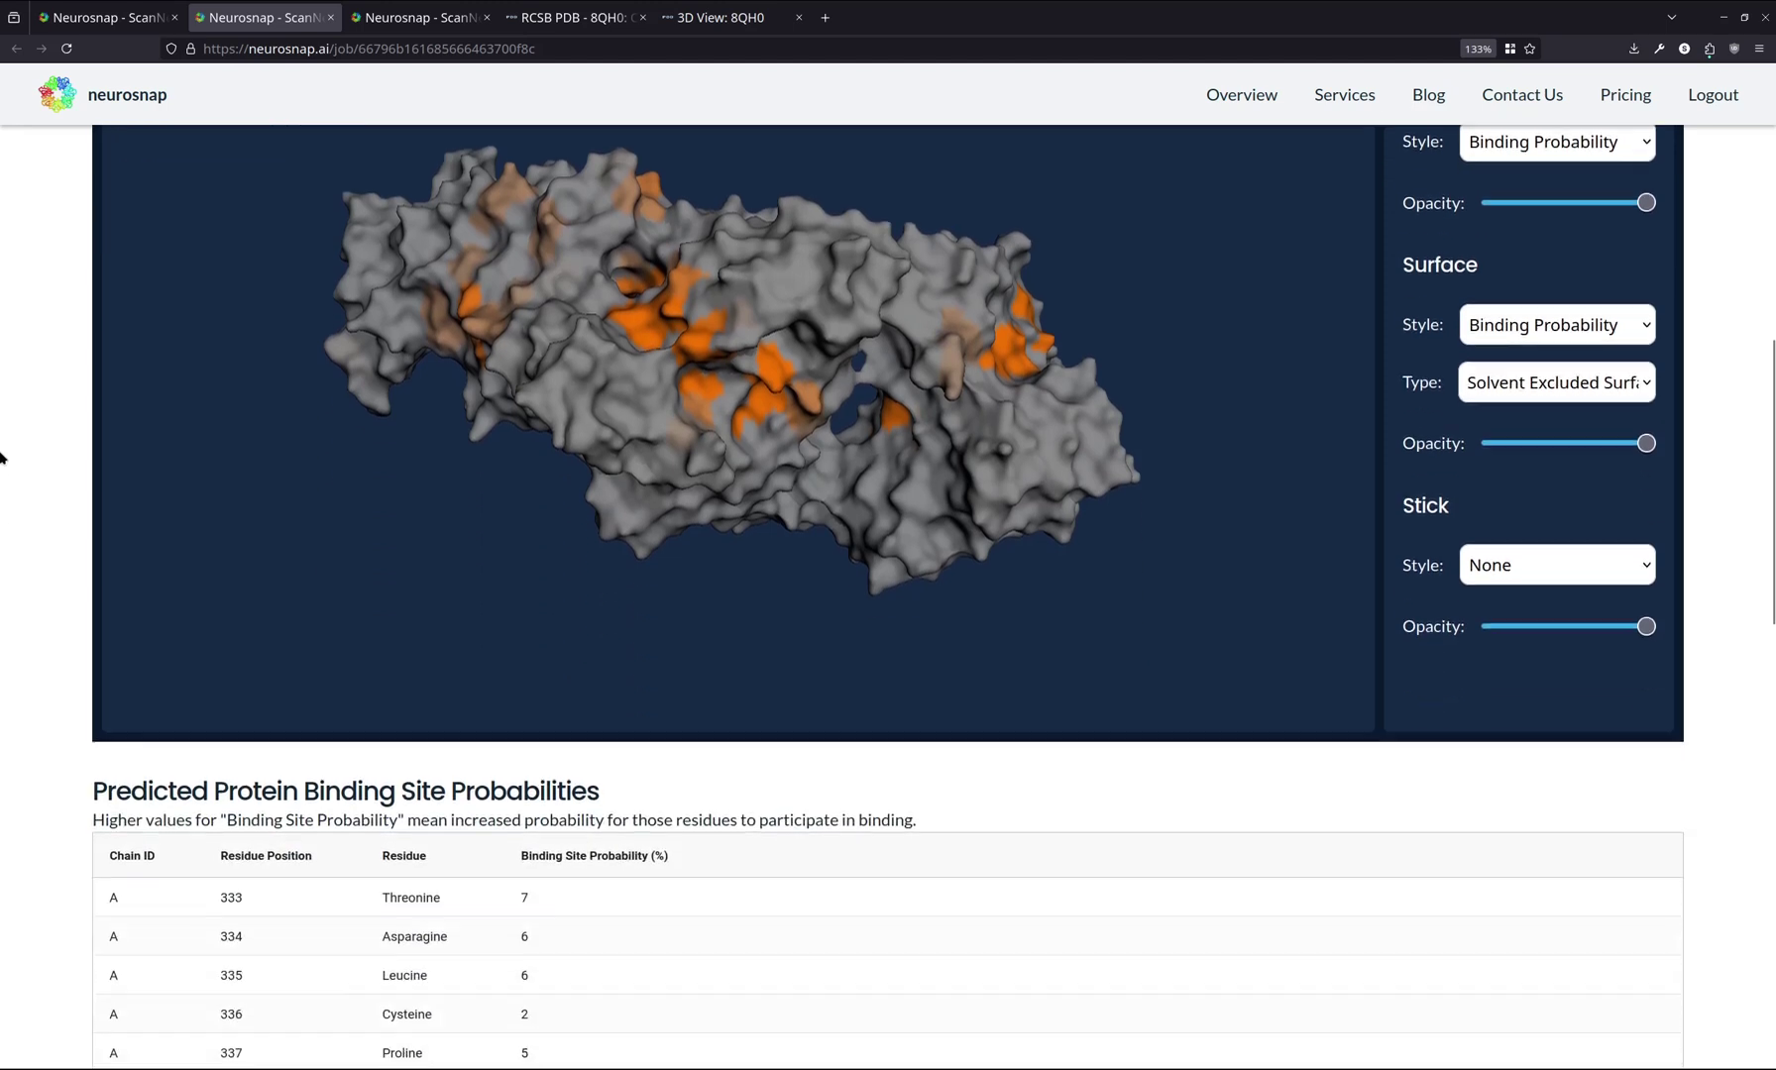
pyautogui.scroll(-1, 2, 437)
pyautogui.scroll(-3, 2, 436)
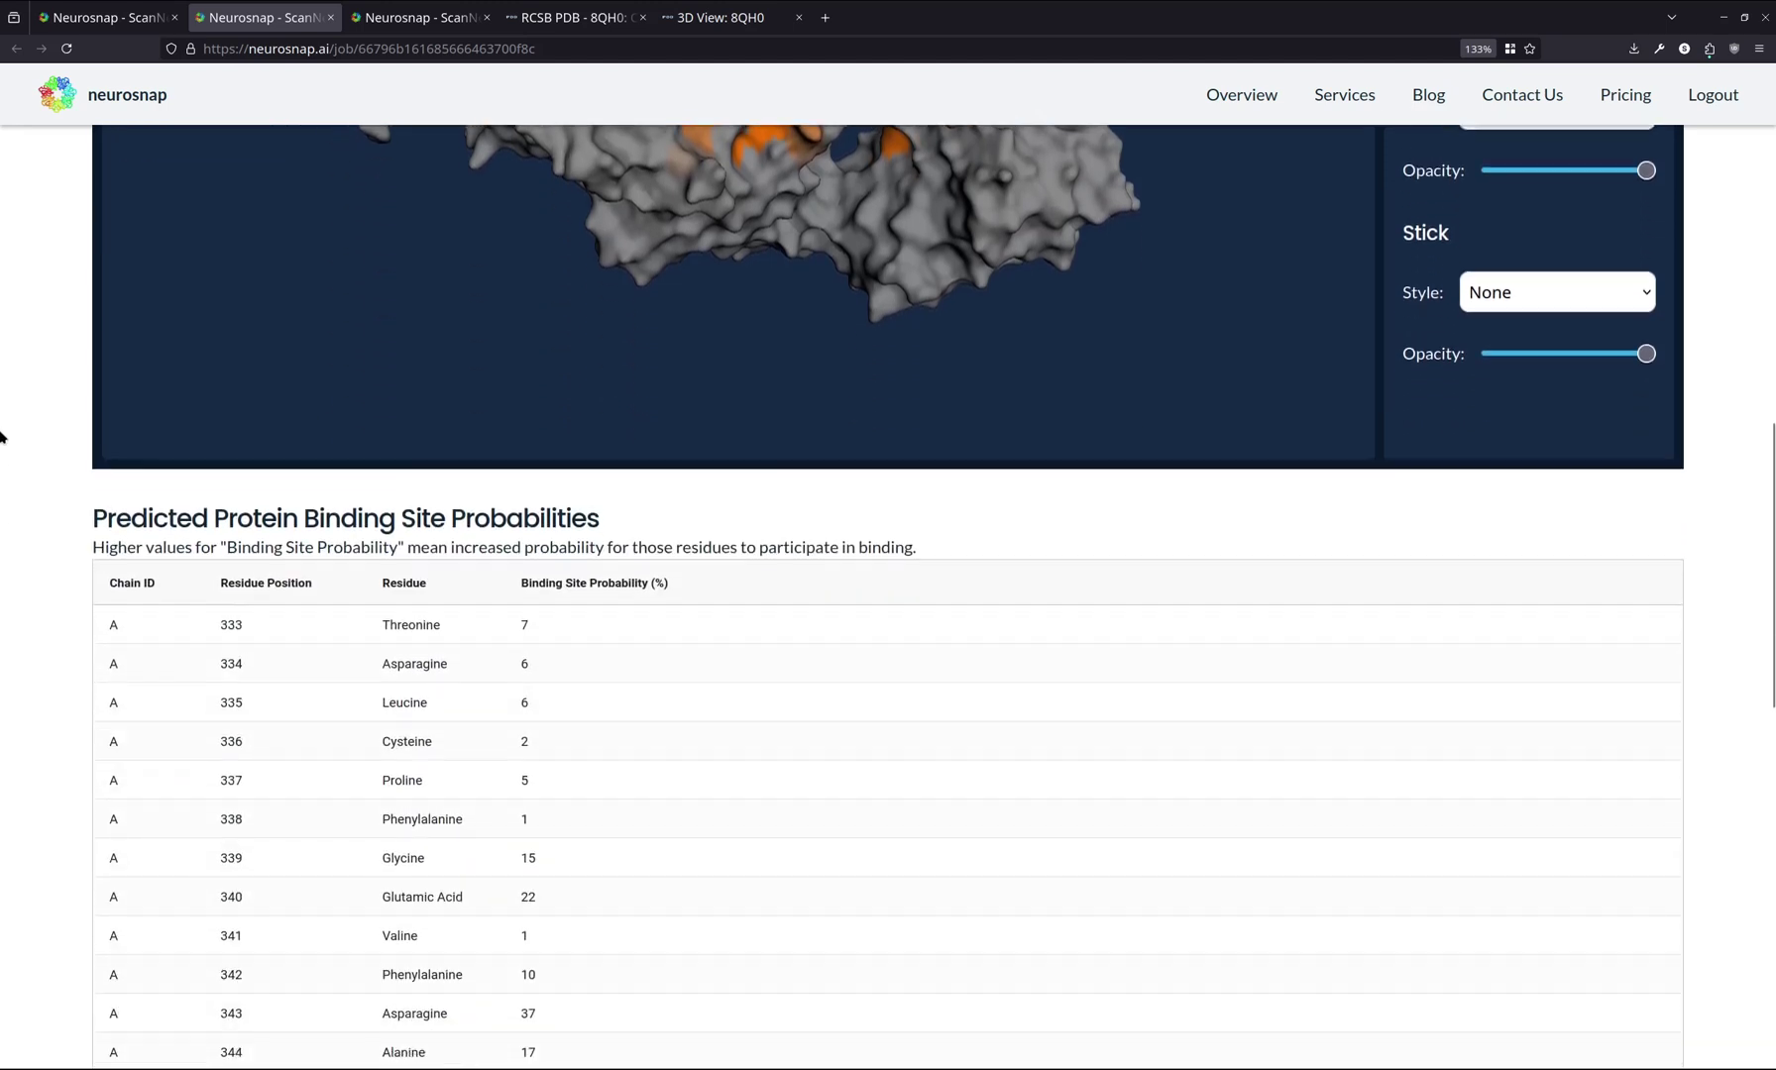
pyautogui.scroll(-3, 2, 456)
pyautogui.scroll(-2, 2, 462)
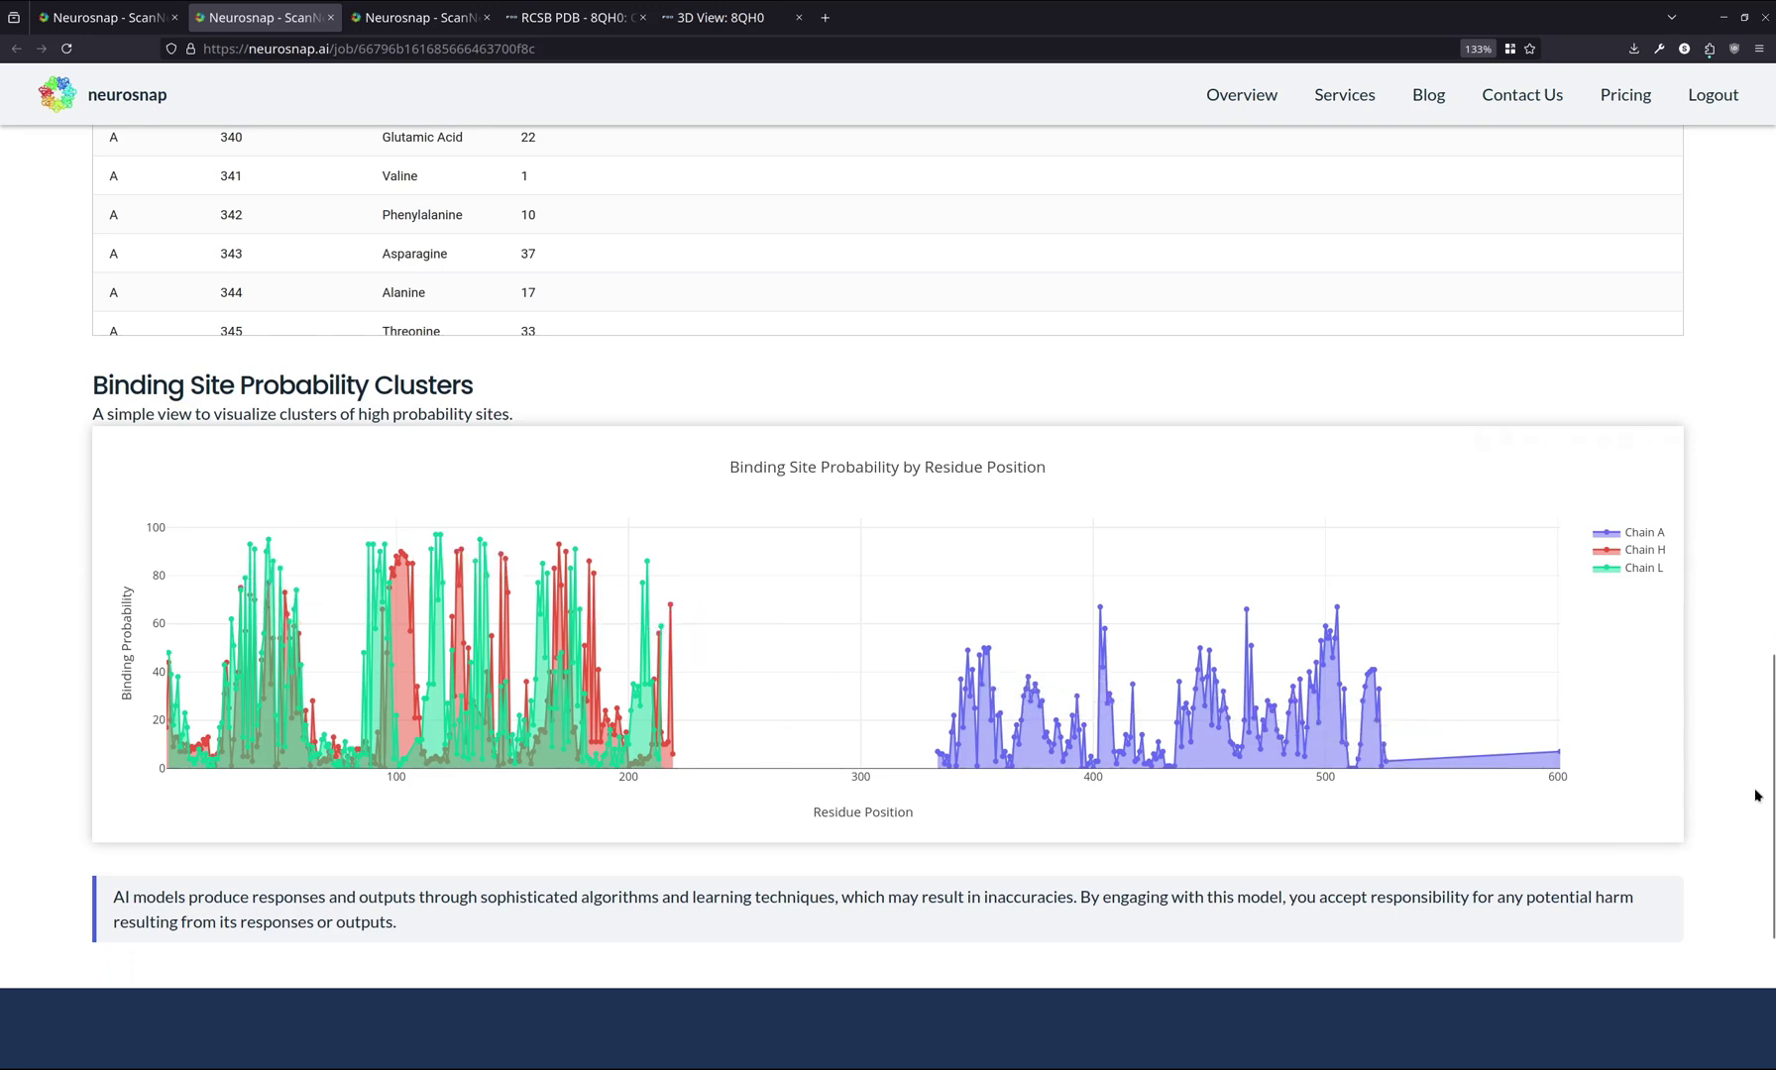
pyautogui.scroll(1, 1755, 796)
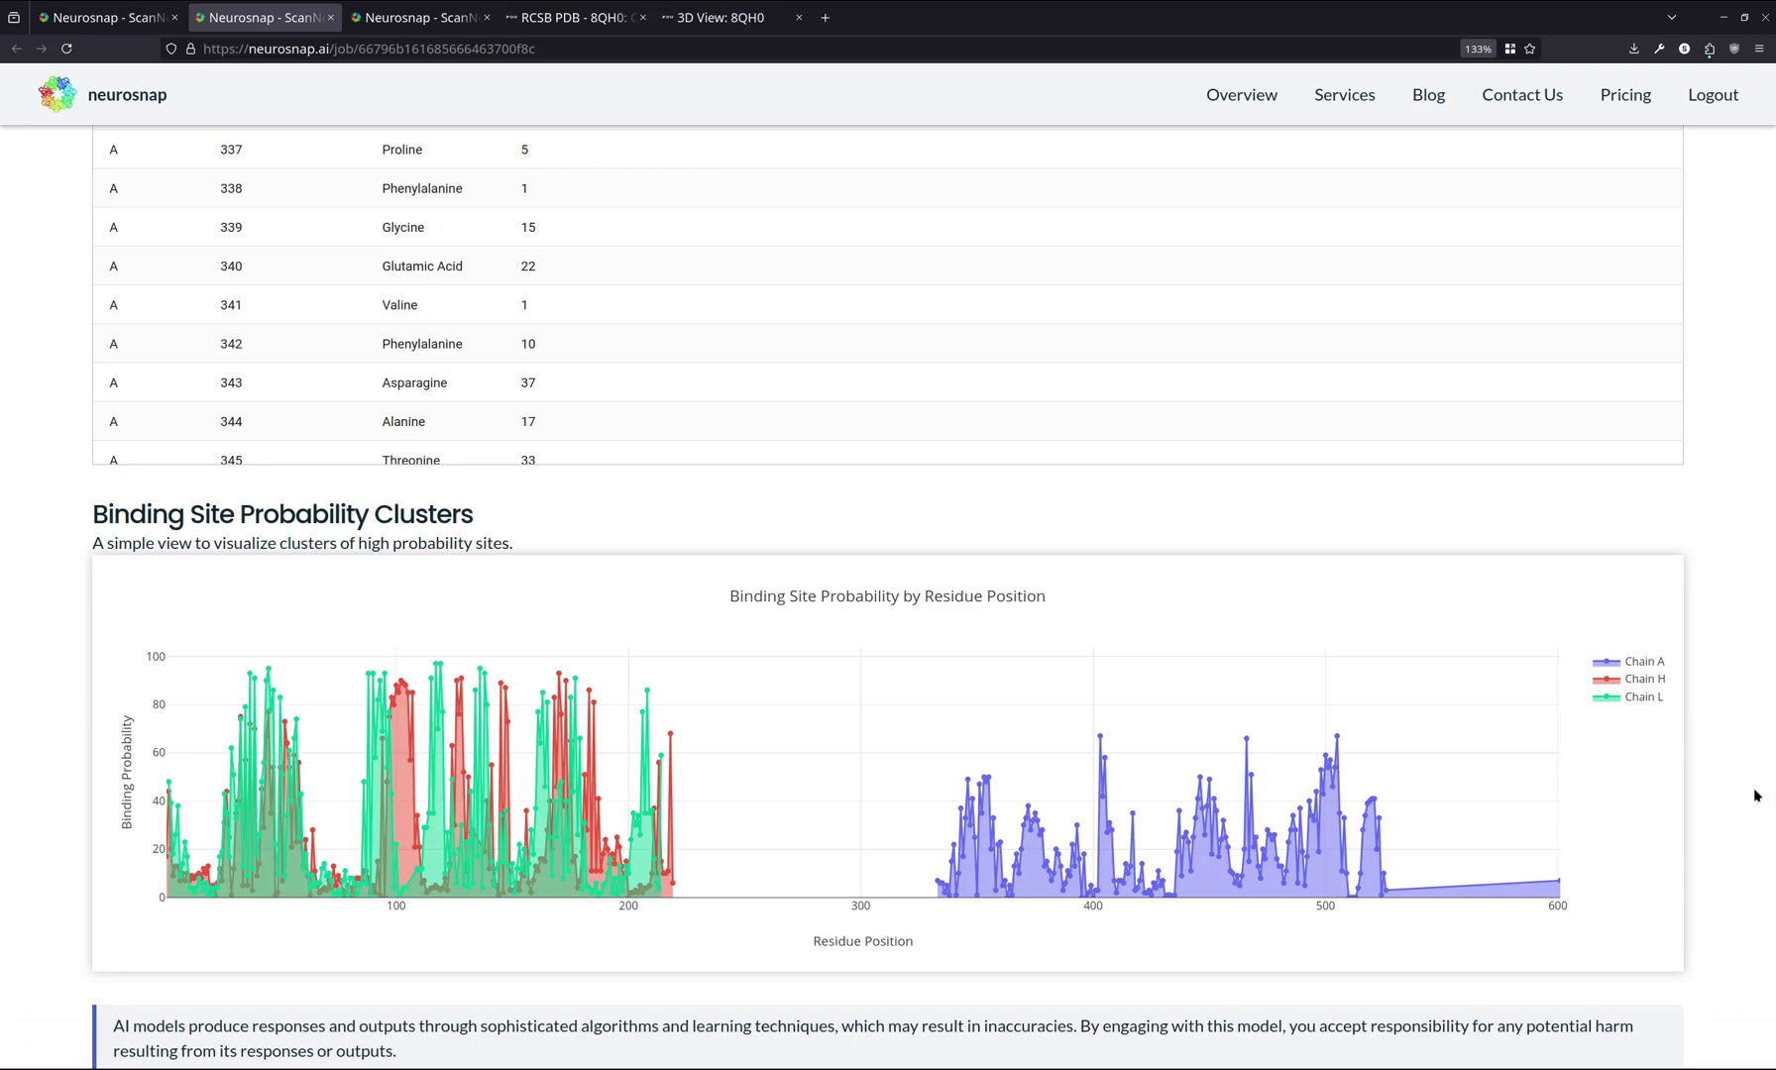
pyautogui.scroll(4, 1773, 607)
pyautogui.moveTo(1773, 607); pyautogui.dragTo(1773, 224)
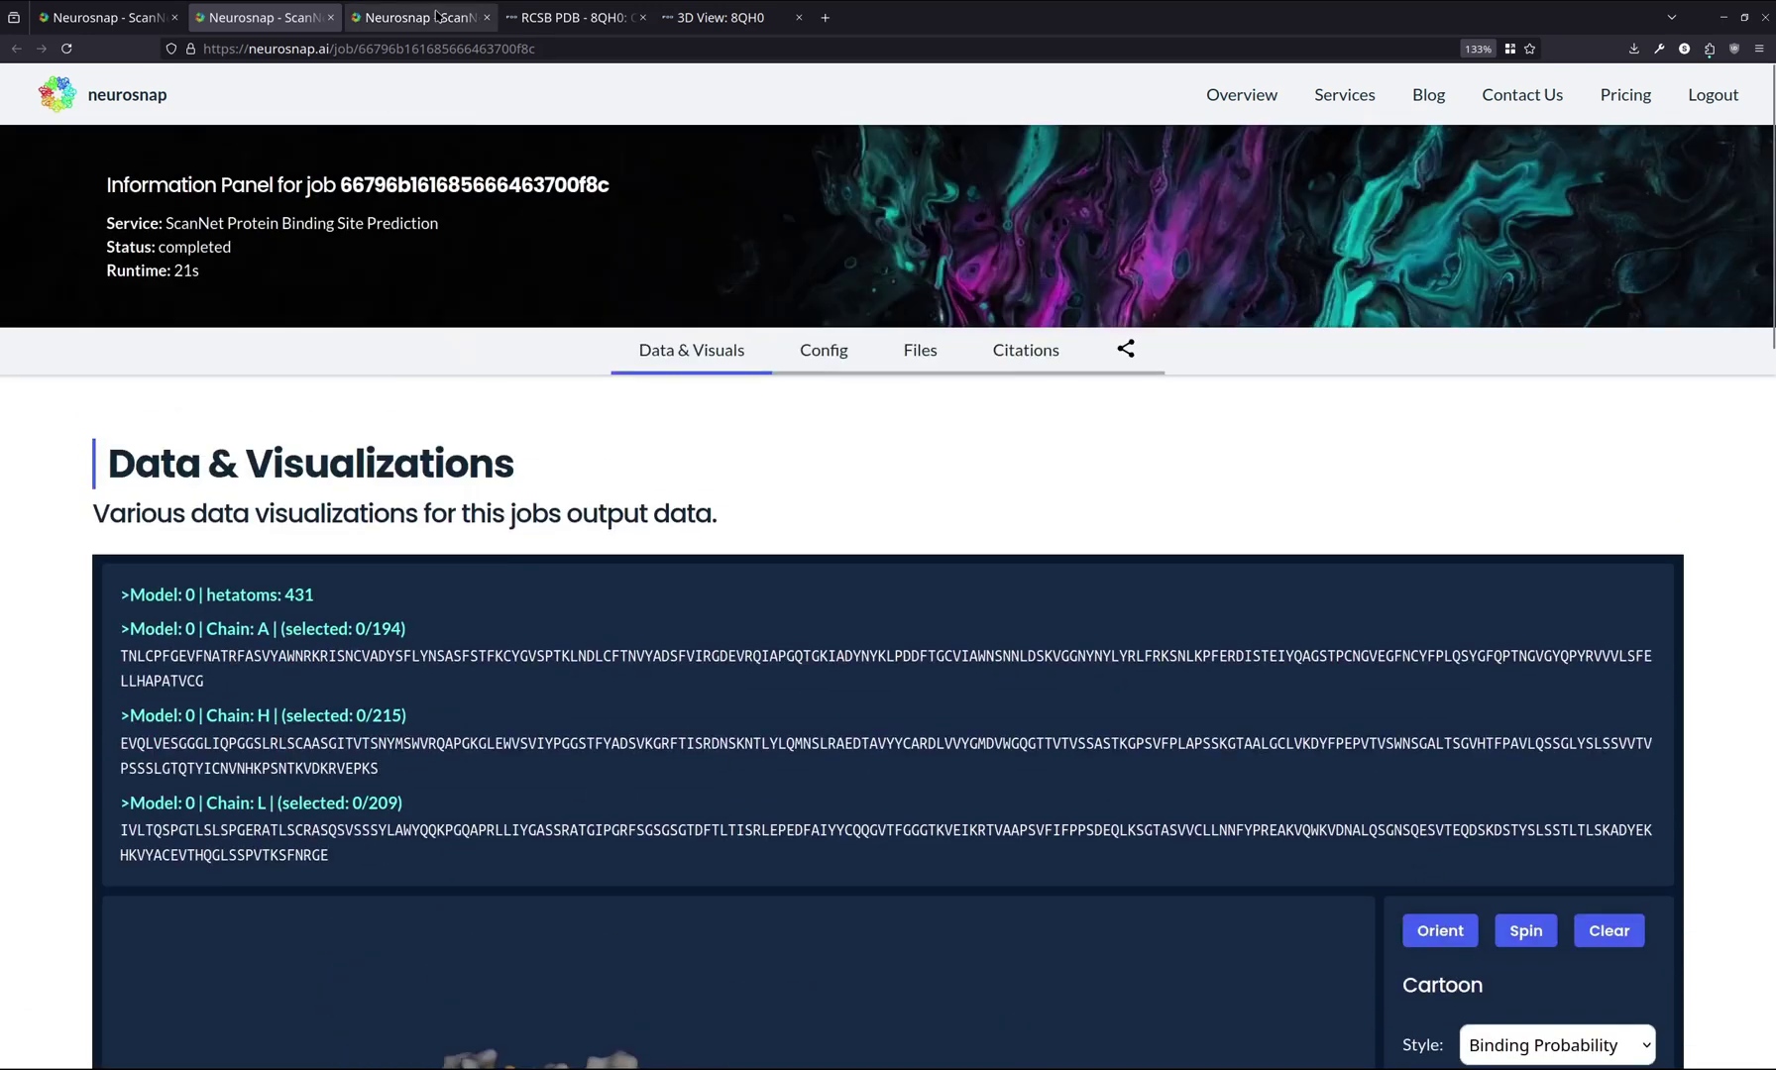
# Switch to the third ScanNet job and bring its ligand-bound protein cartoon into view
pyautogui.hotkey('ctrl', 'Tab')
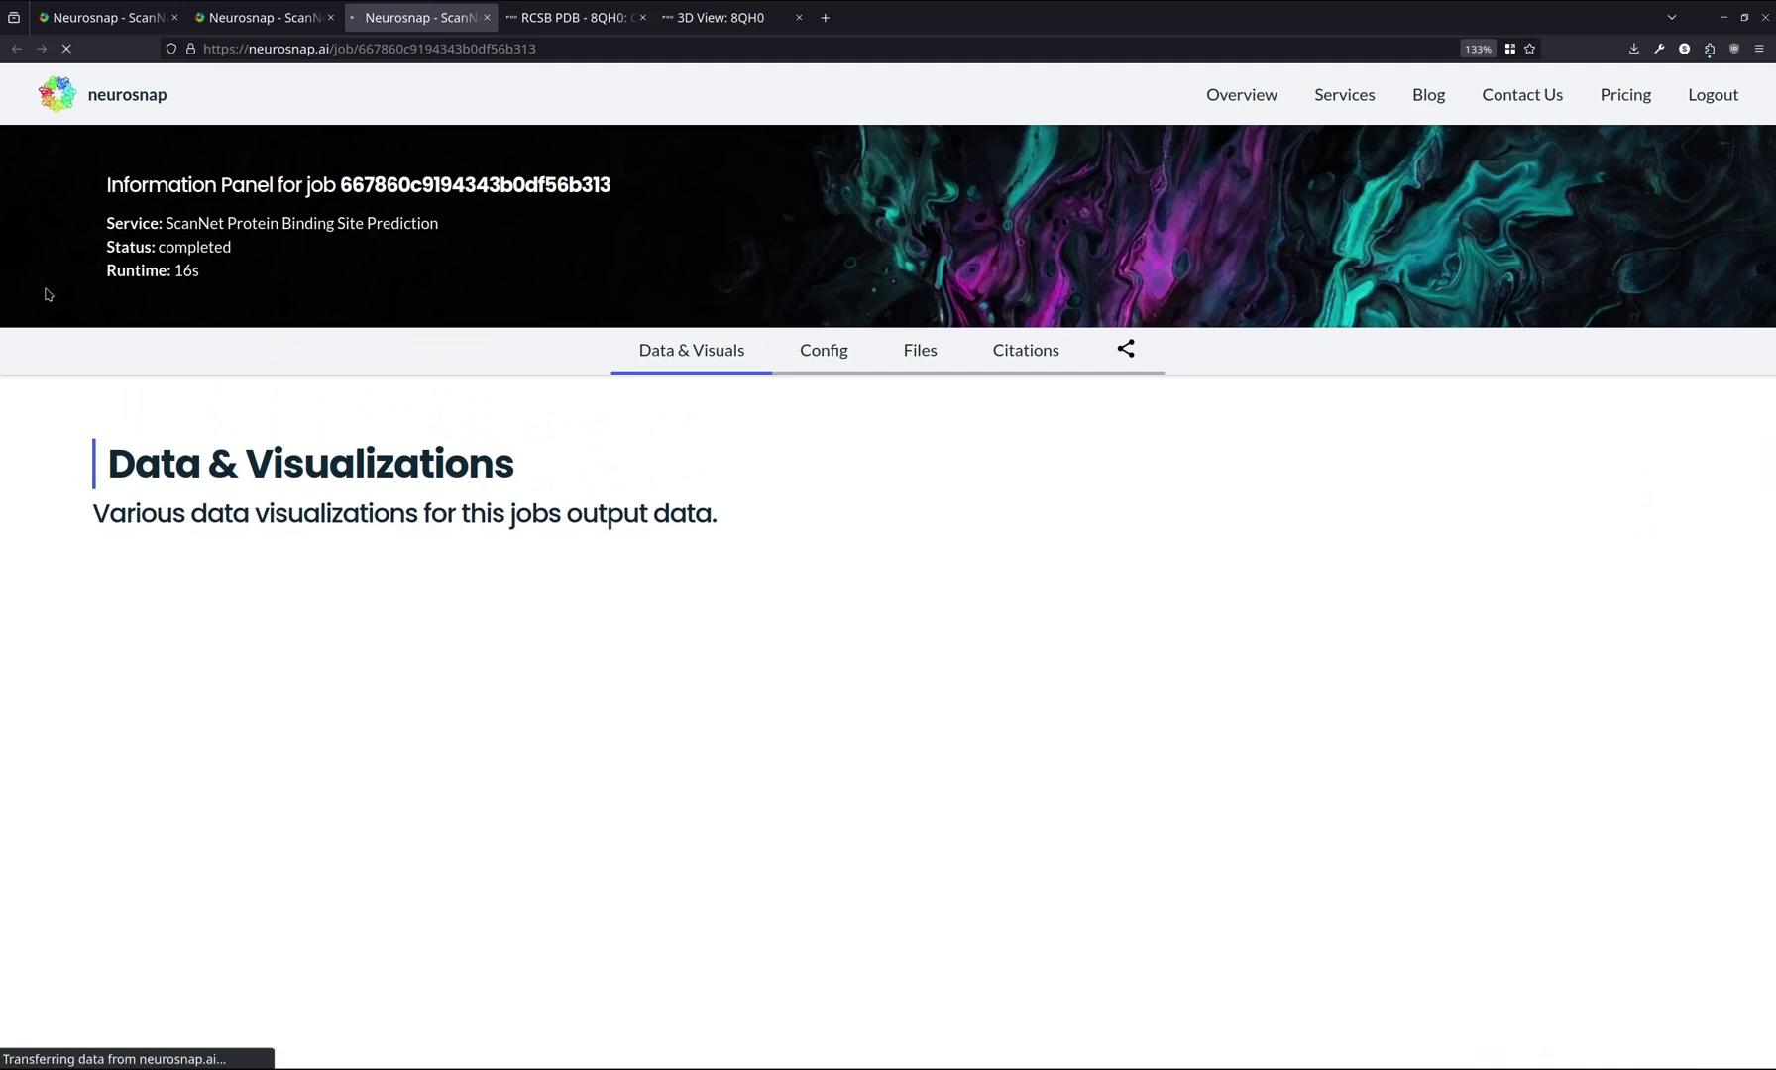
pyautogui.scroll(-3, 45, 293)
pyautogui.scroll(-2, 118, 395)
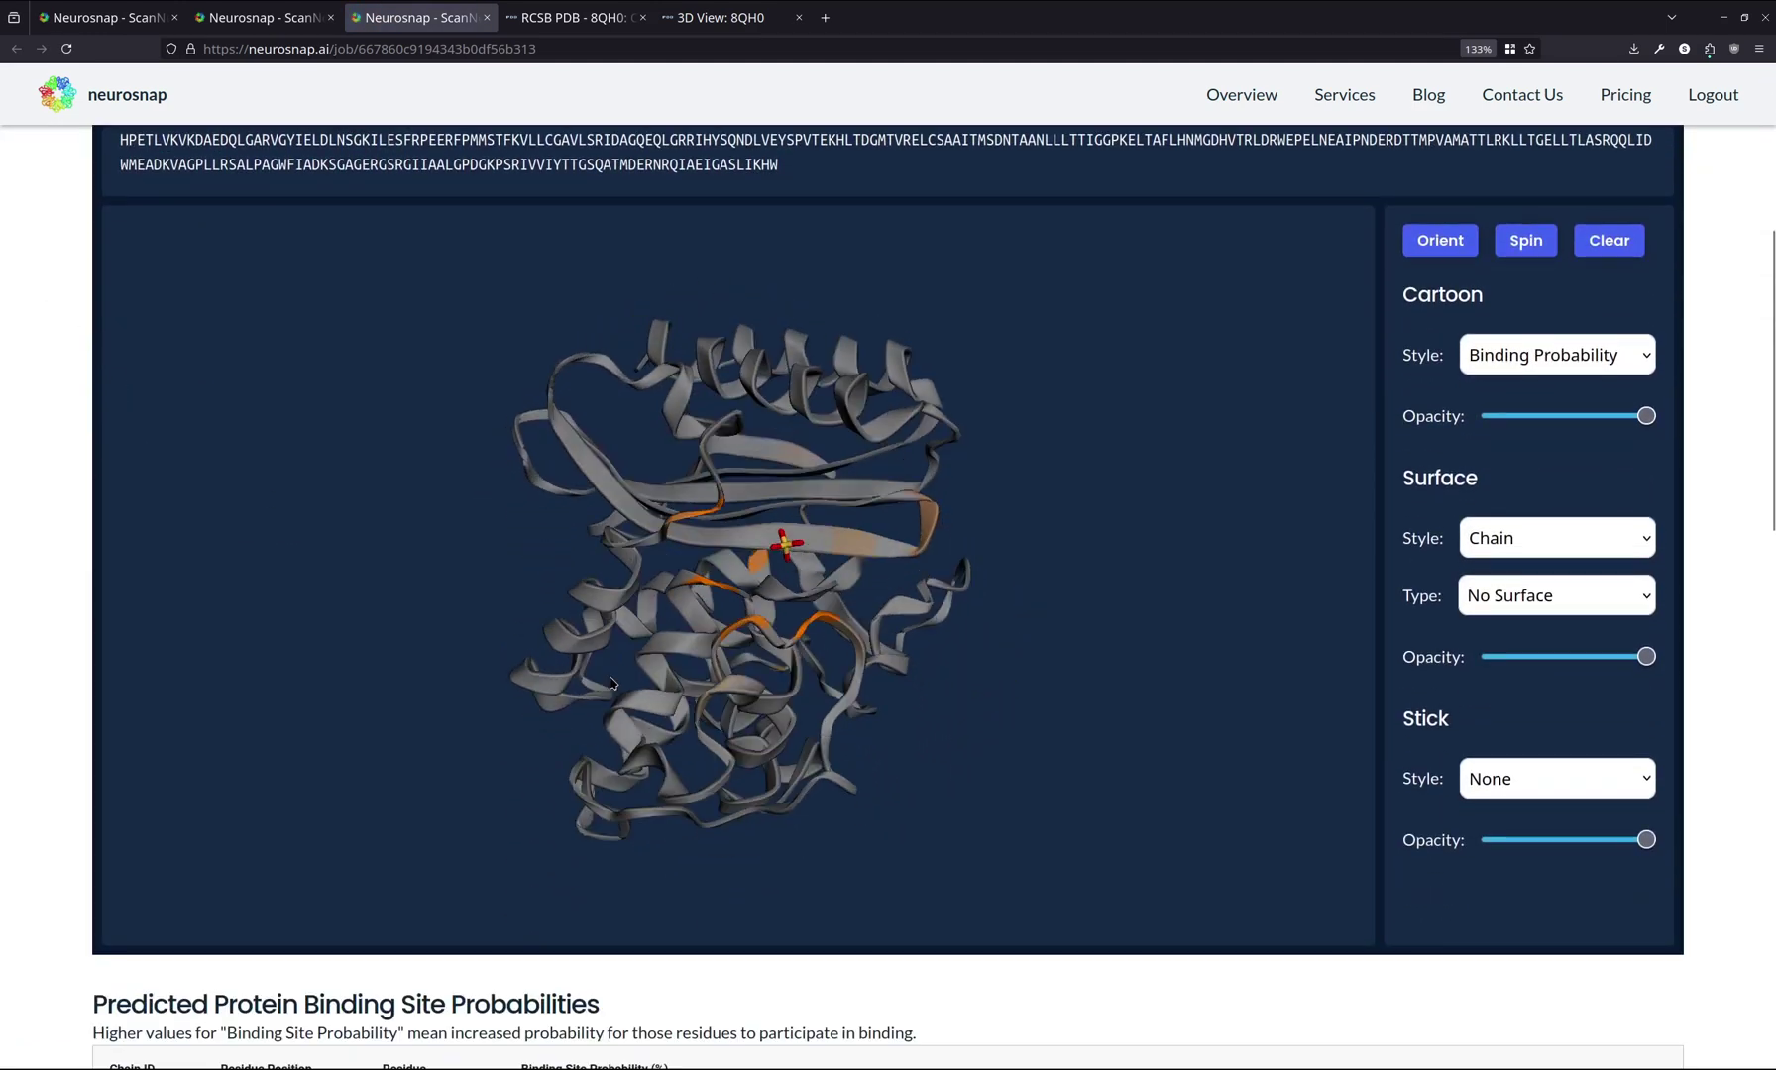
pyautogui.moveTo(512, 589); pyautogui.dragTo(828, 610)
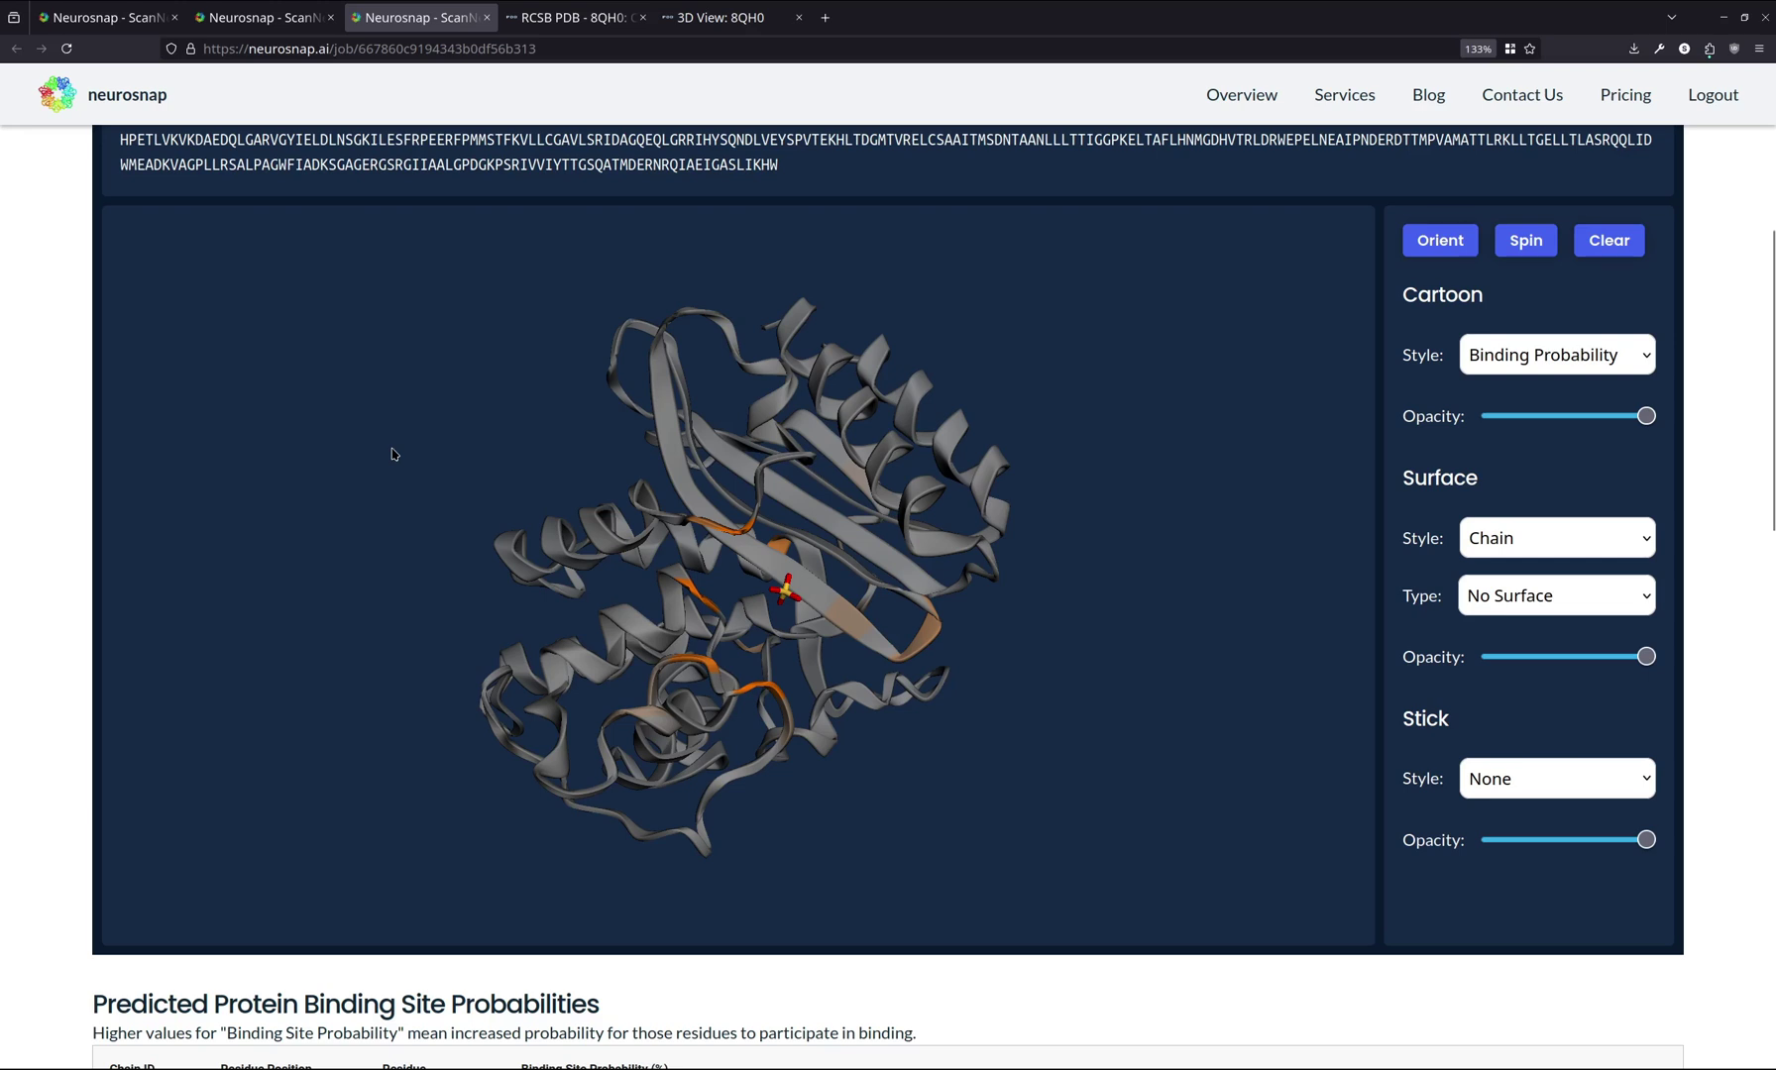
pyautogui.moveTo(605, 604); pyautogui.dragTo(465, 593)
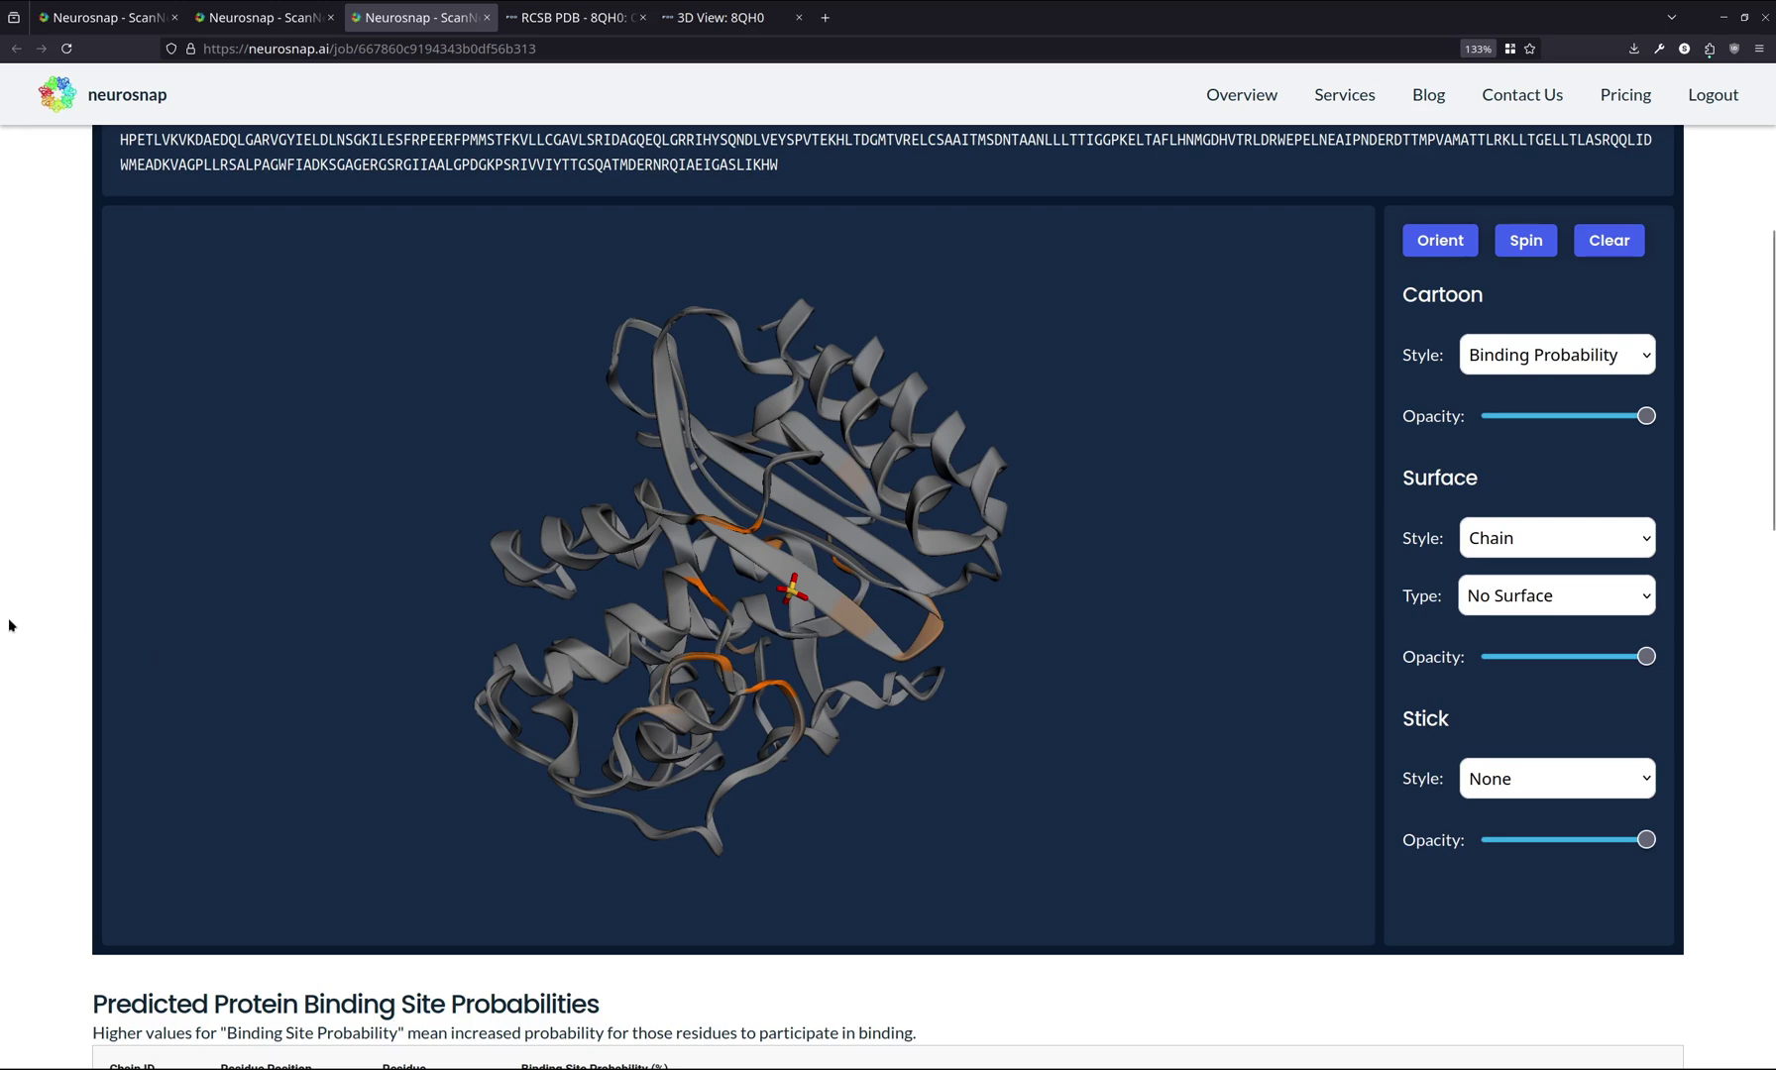
# Rotate the single-chain protein to face the ligand pocket and its orange binding sites
pyautogui.scroll(-10, 22, 628)
pyautogui.scroll(15, 10, 626)
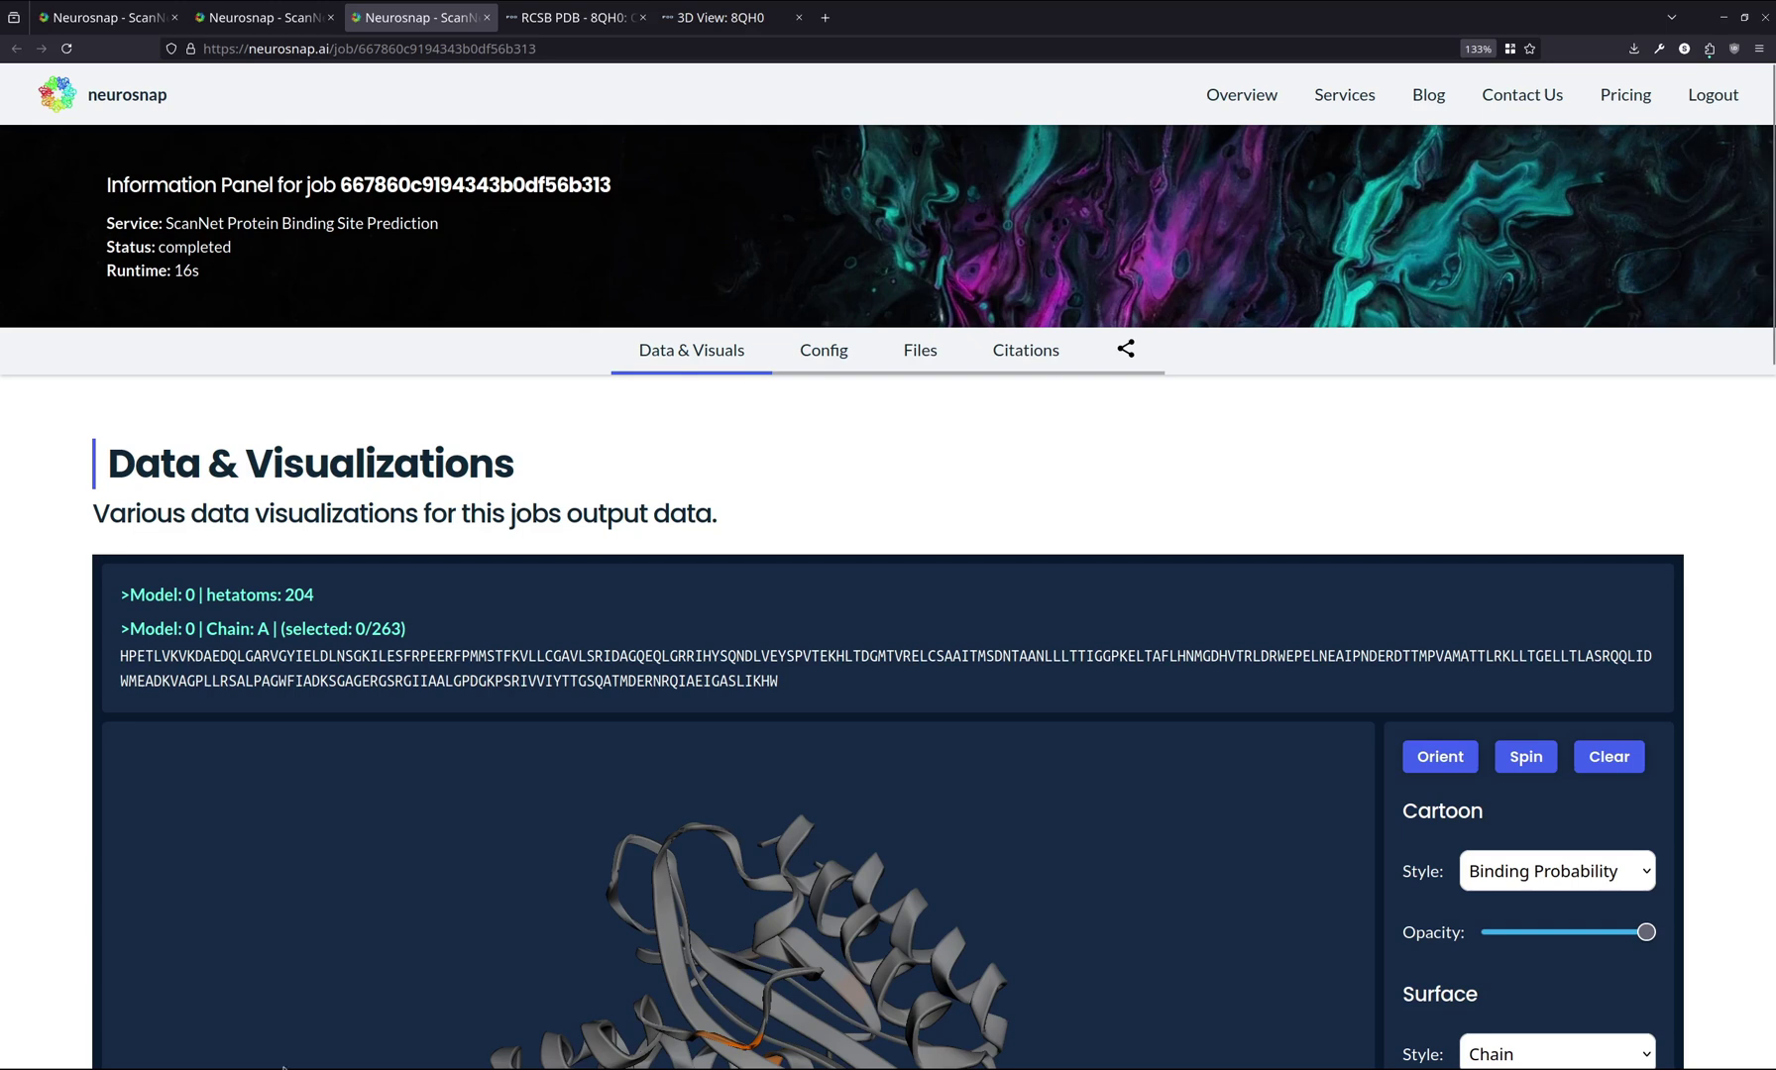
pyautogui.scroll(-12, 13, 615)
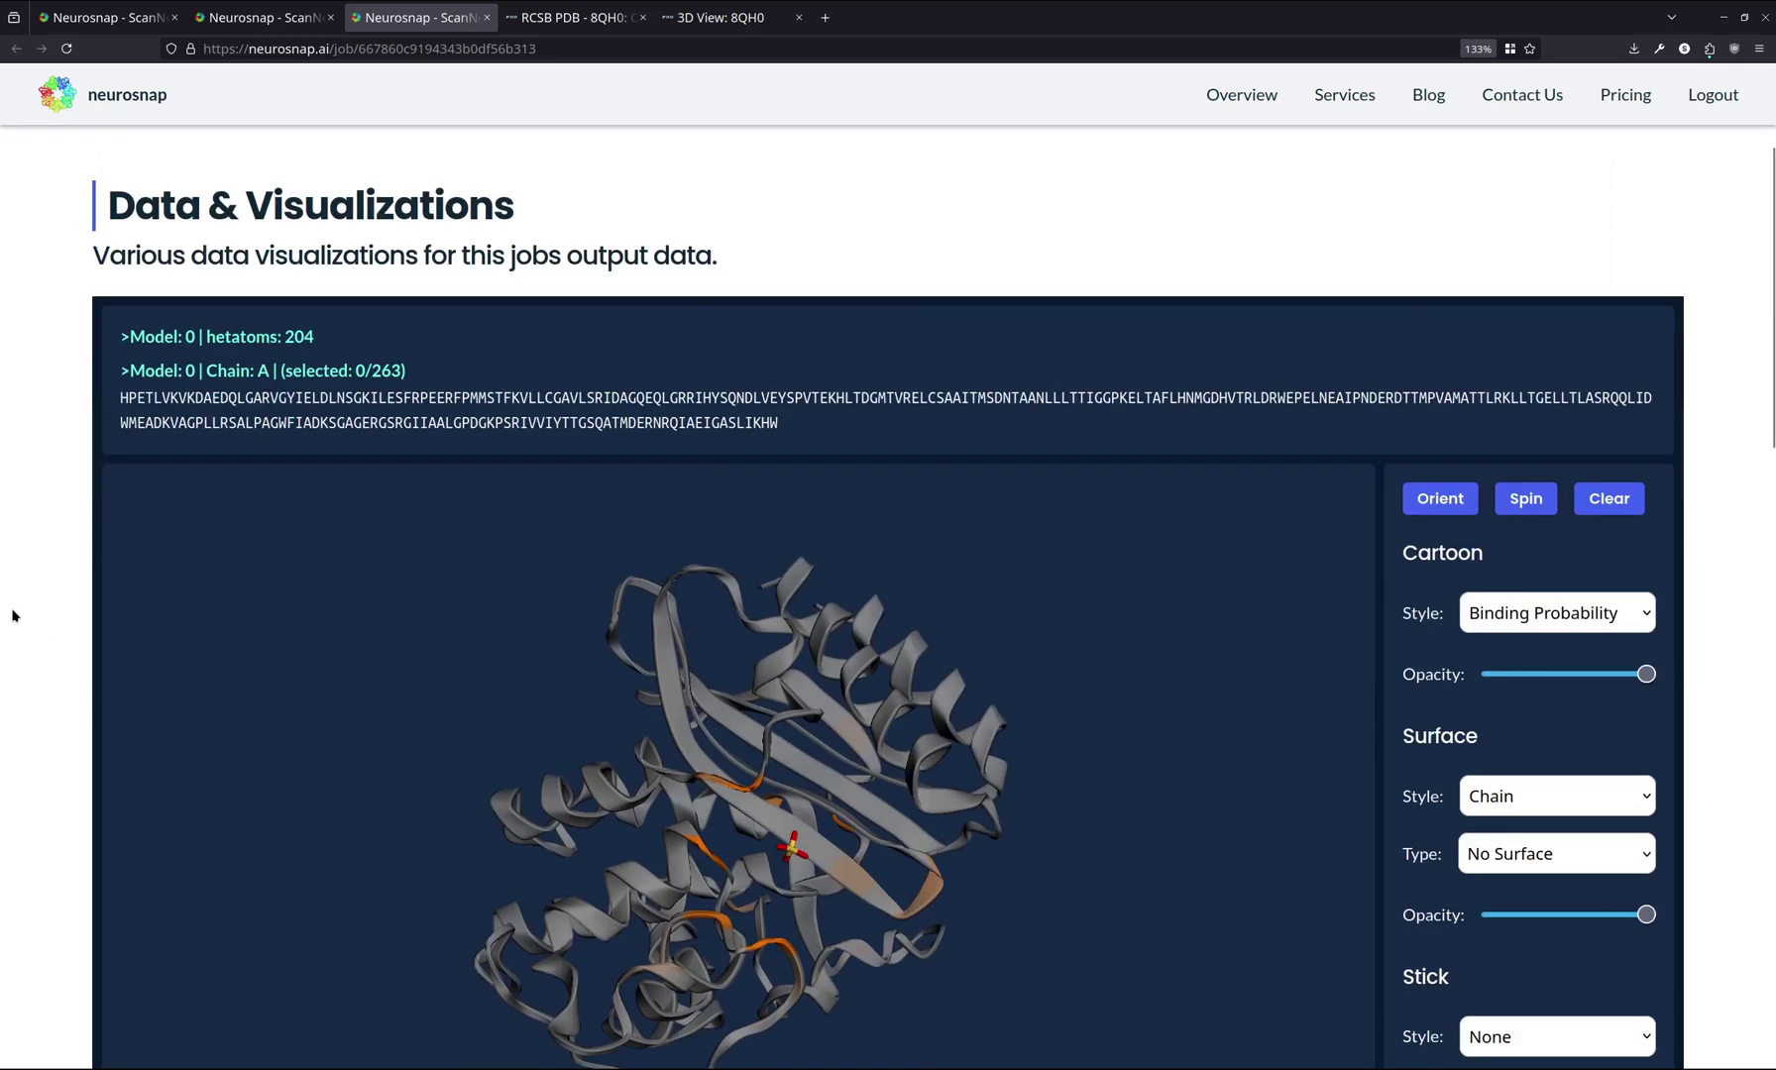
pyautogui.scroll(2, 10, 625)
pyautogui.scroll(8, 10, 626)
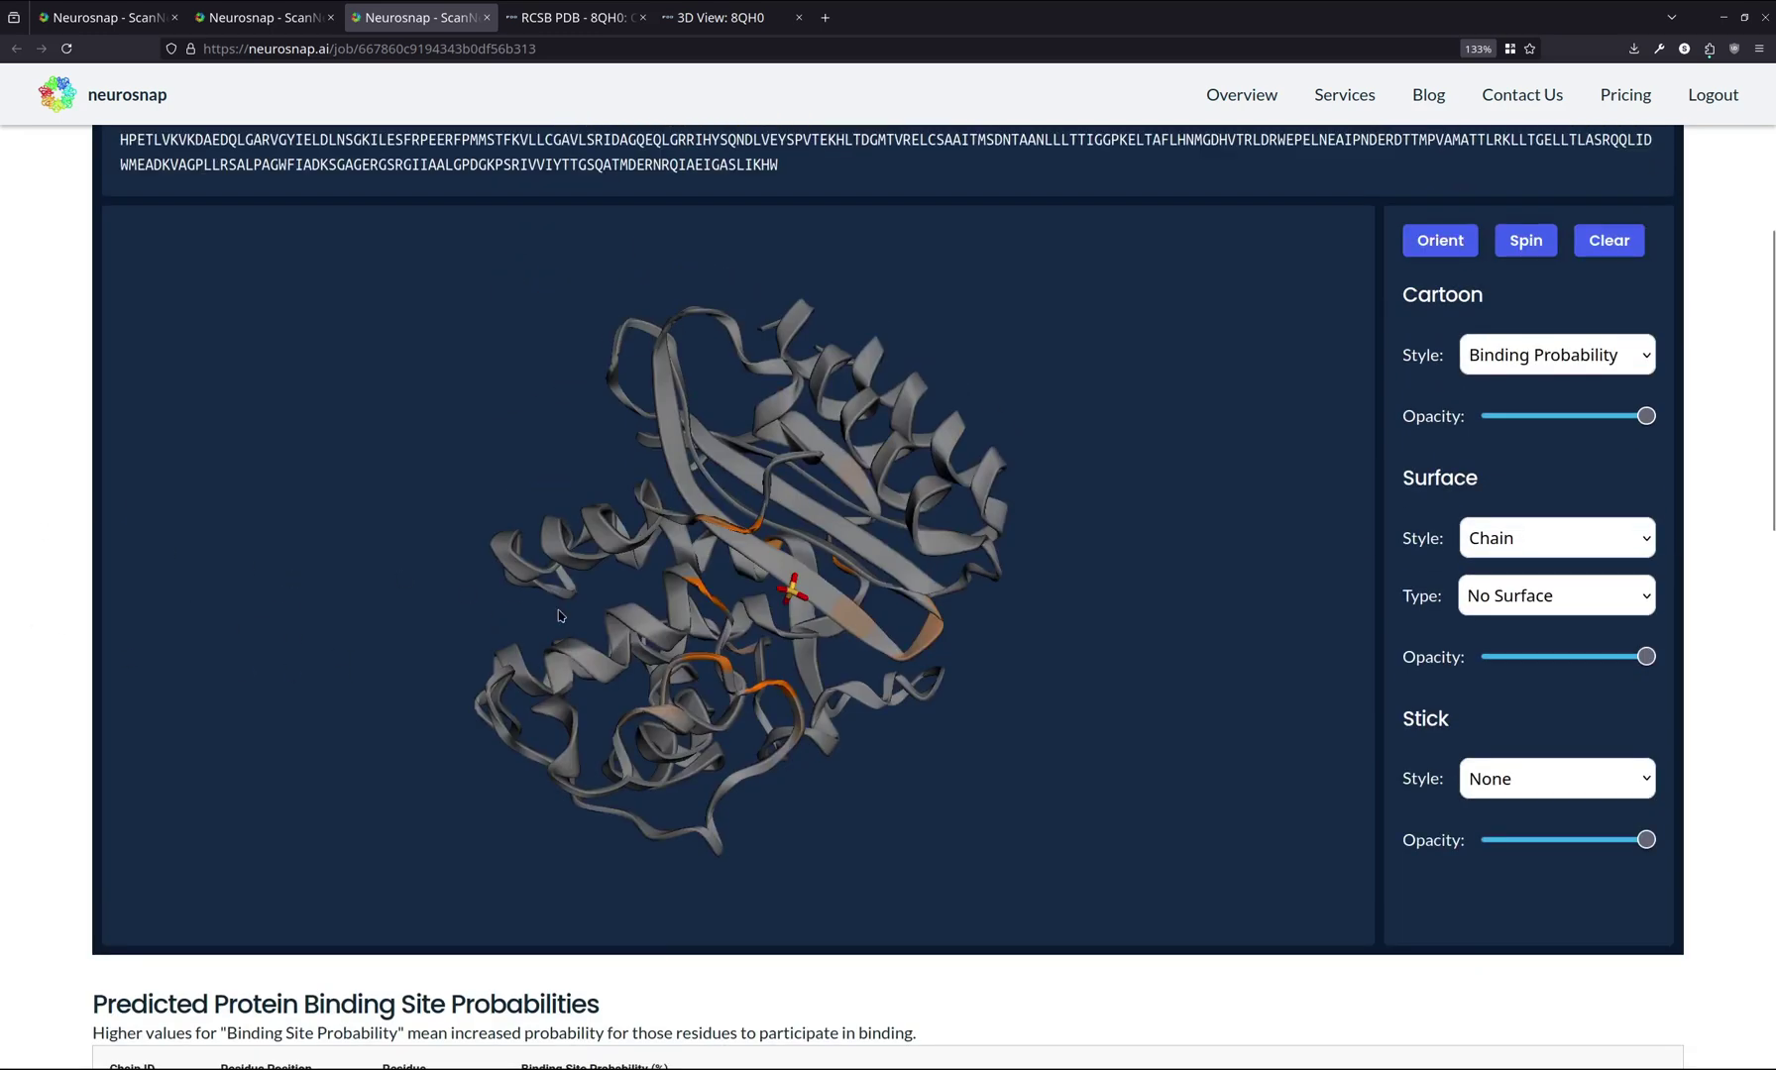
pyautogui.moveTo(560, 616); pyautogui.dragTo(544, 577)
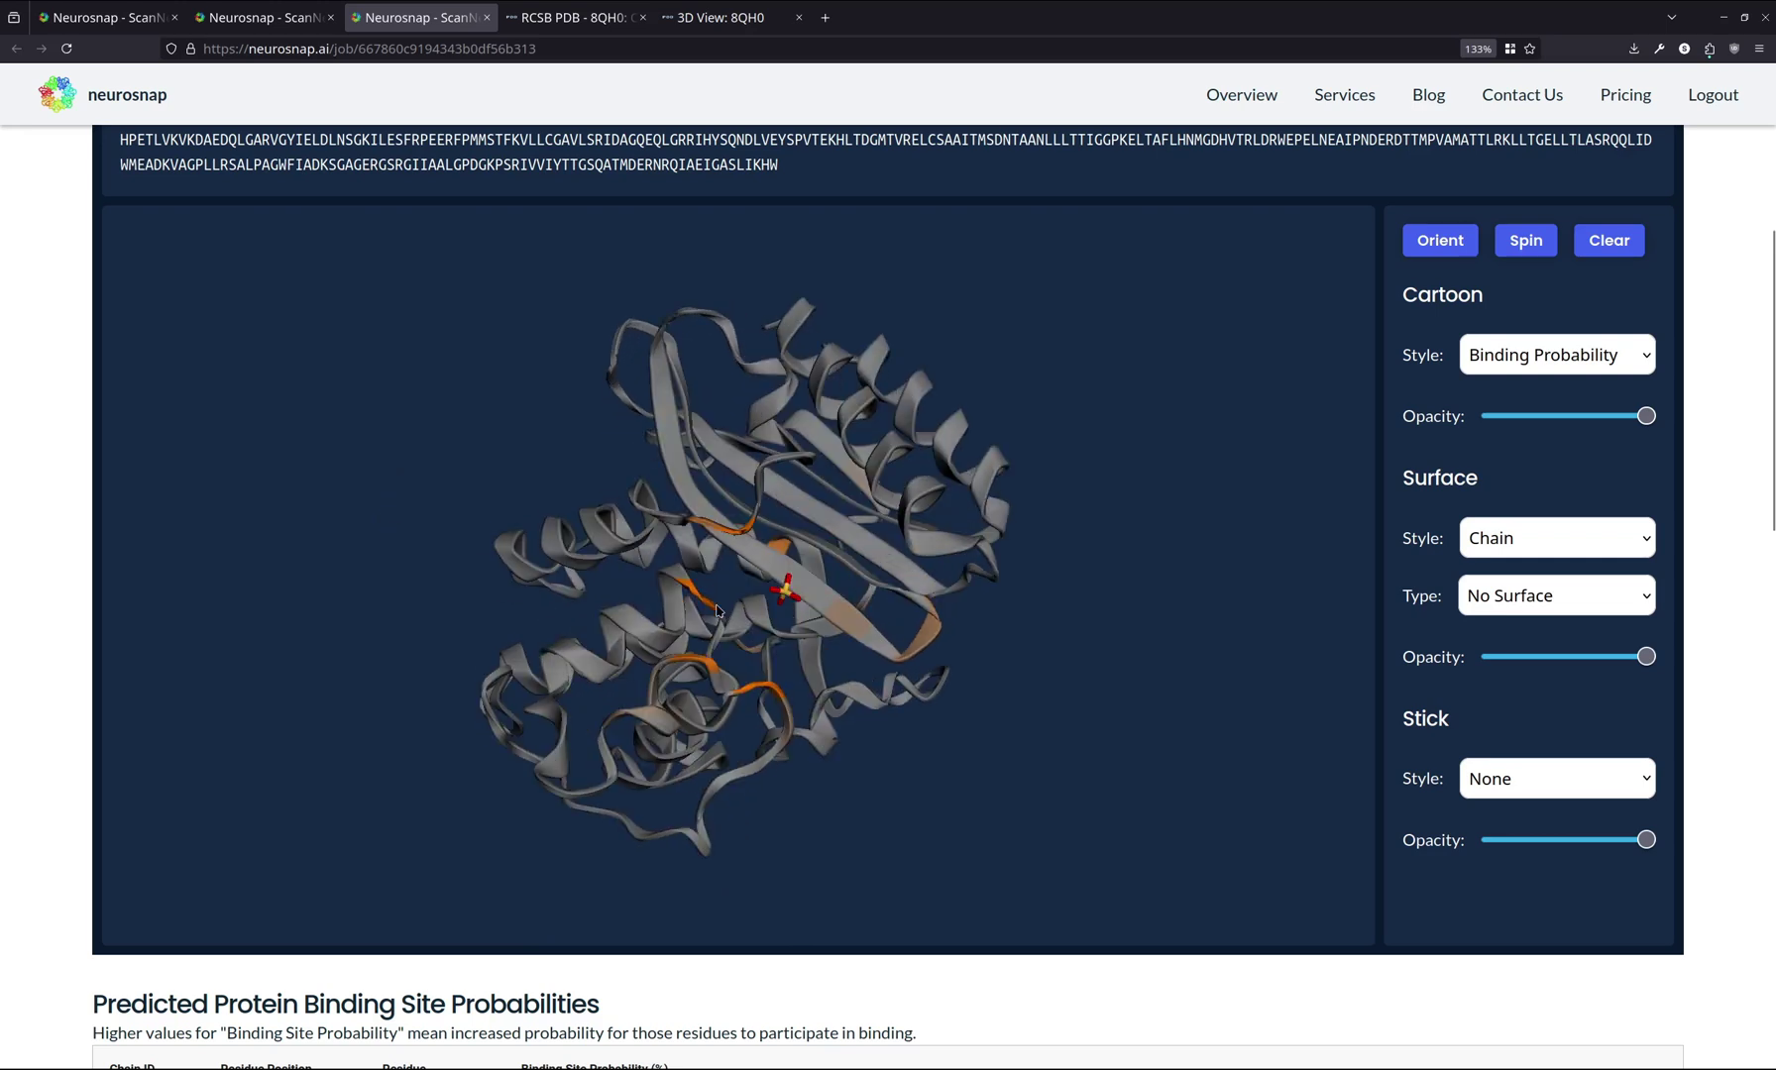
pyautogui.moveTo(828, 610)
pyautogui.mouseDown()
pyautogui.moveTo(701, 634)
pyautogui.moveTo(827, 611)
pyautogui.mouseUp()
pyautogui.moveTo(654, 624); pyautogui.dragTo(849, 560)
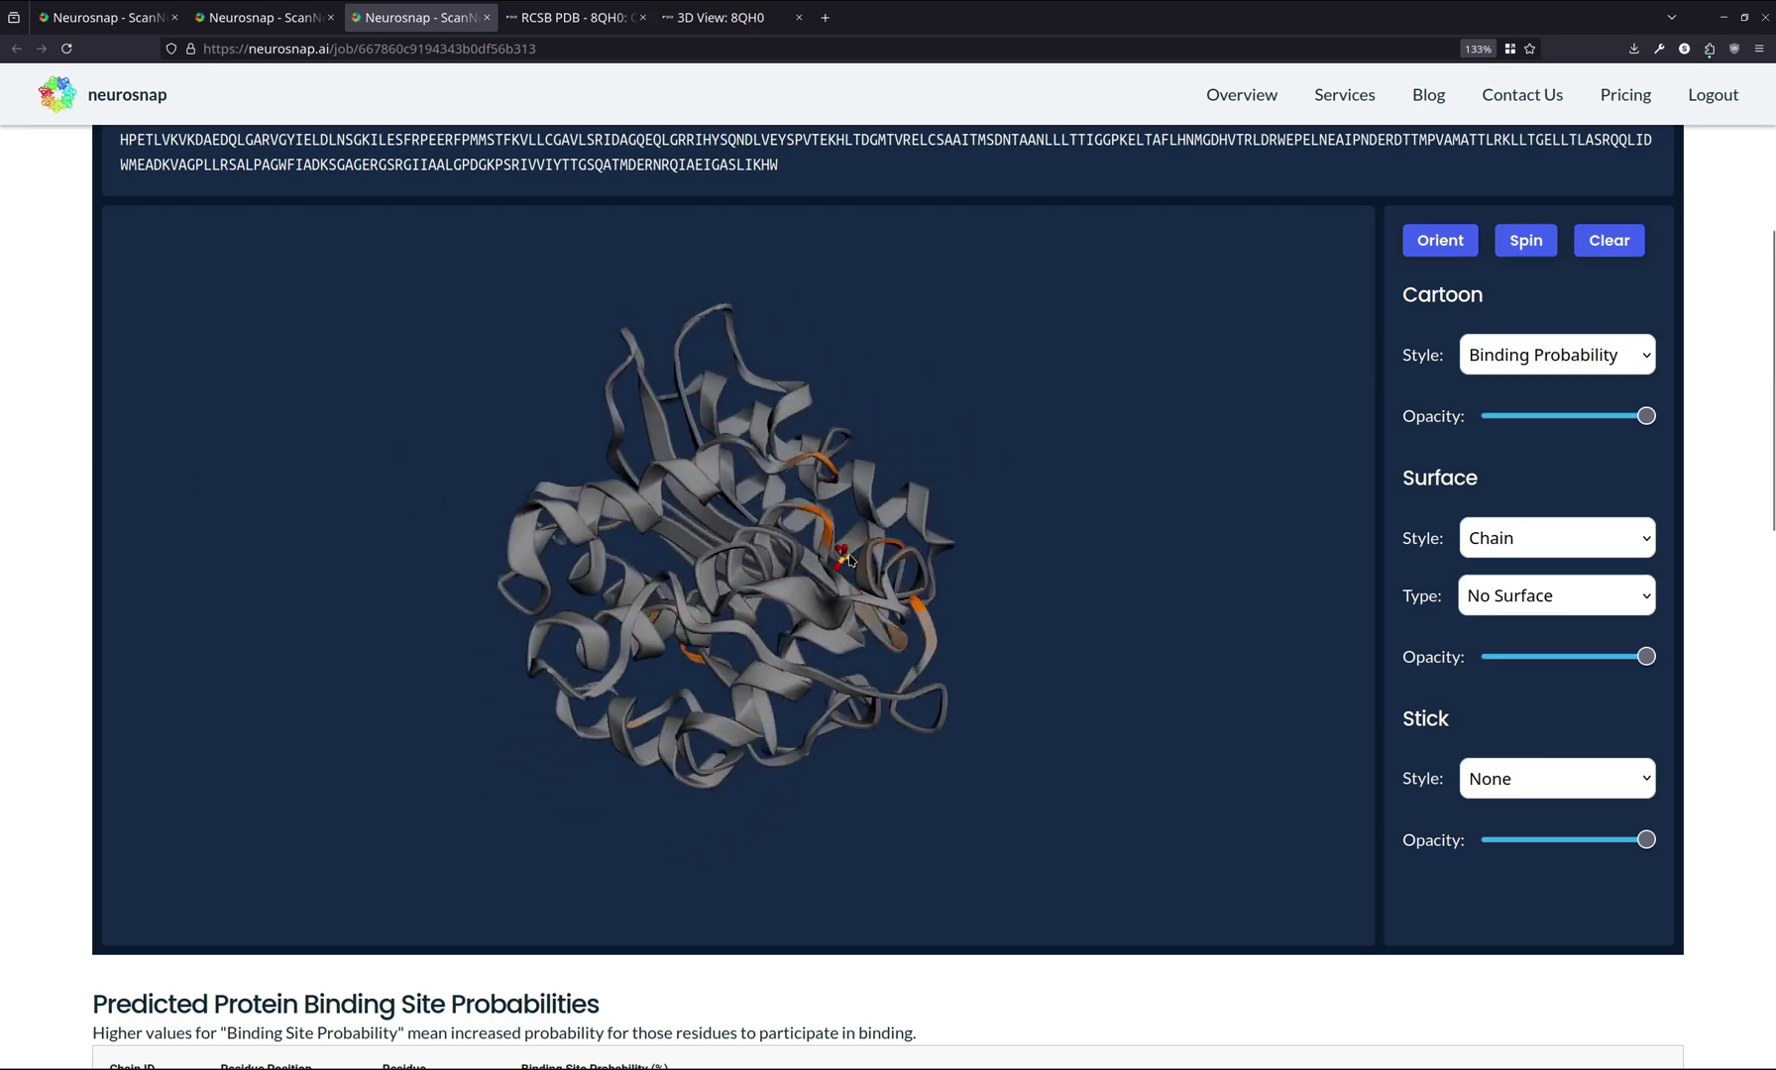